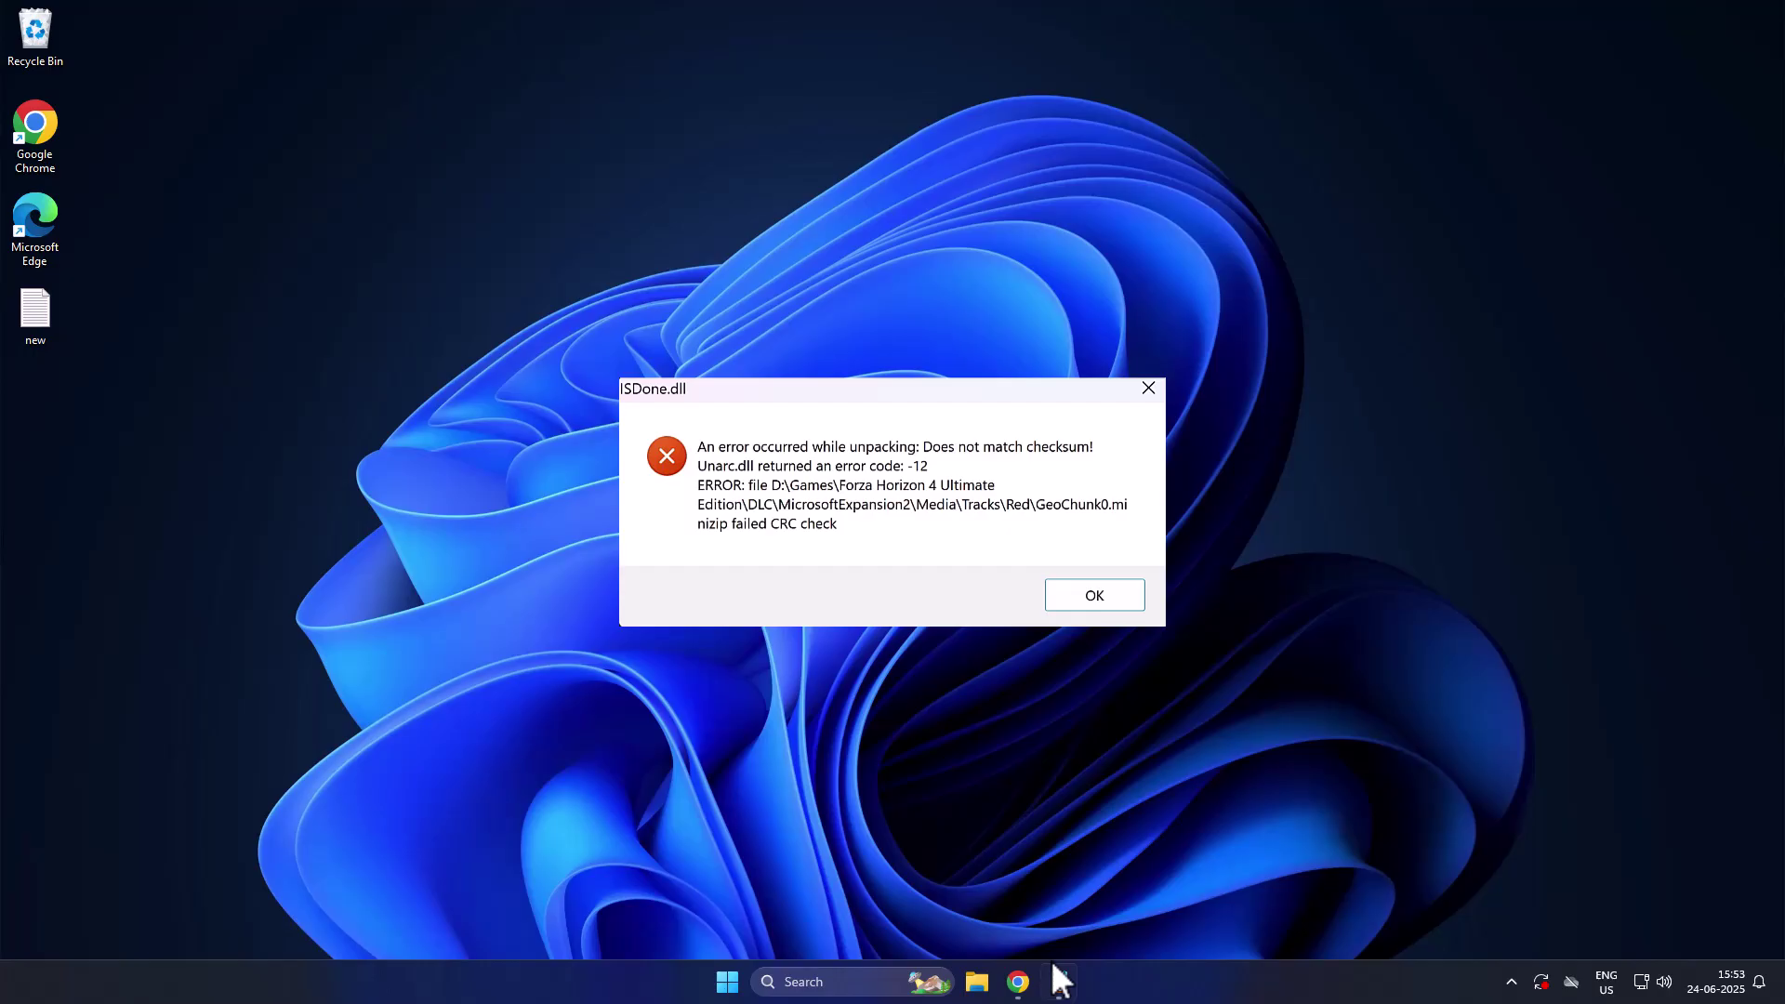
Check the ISDone.dll and unarc.dll DLLme download links in new.txt, then minimize the notes.
{"action": "left_click", "coordinate": [1060, 981]}
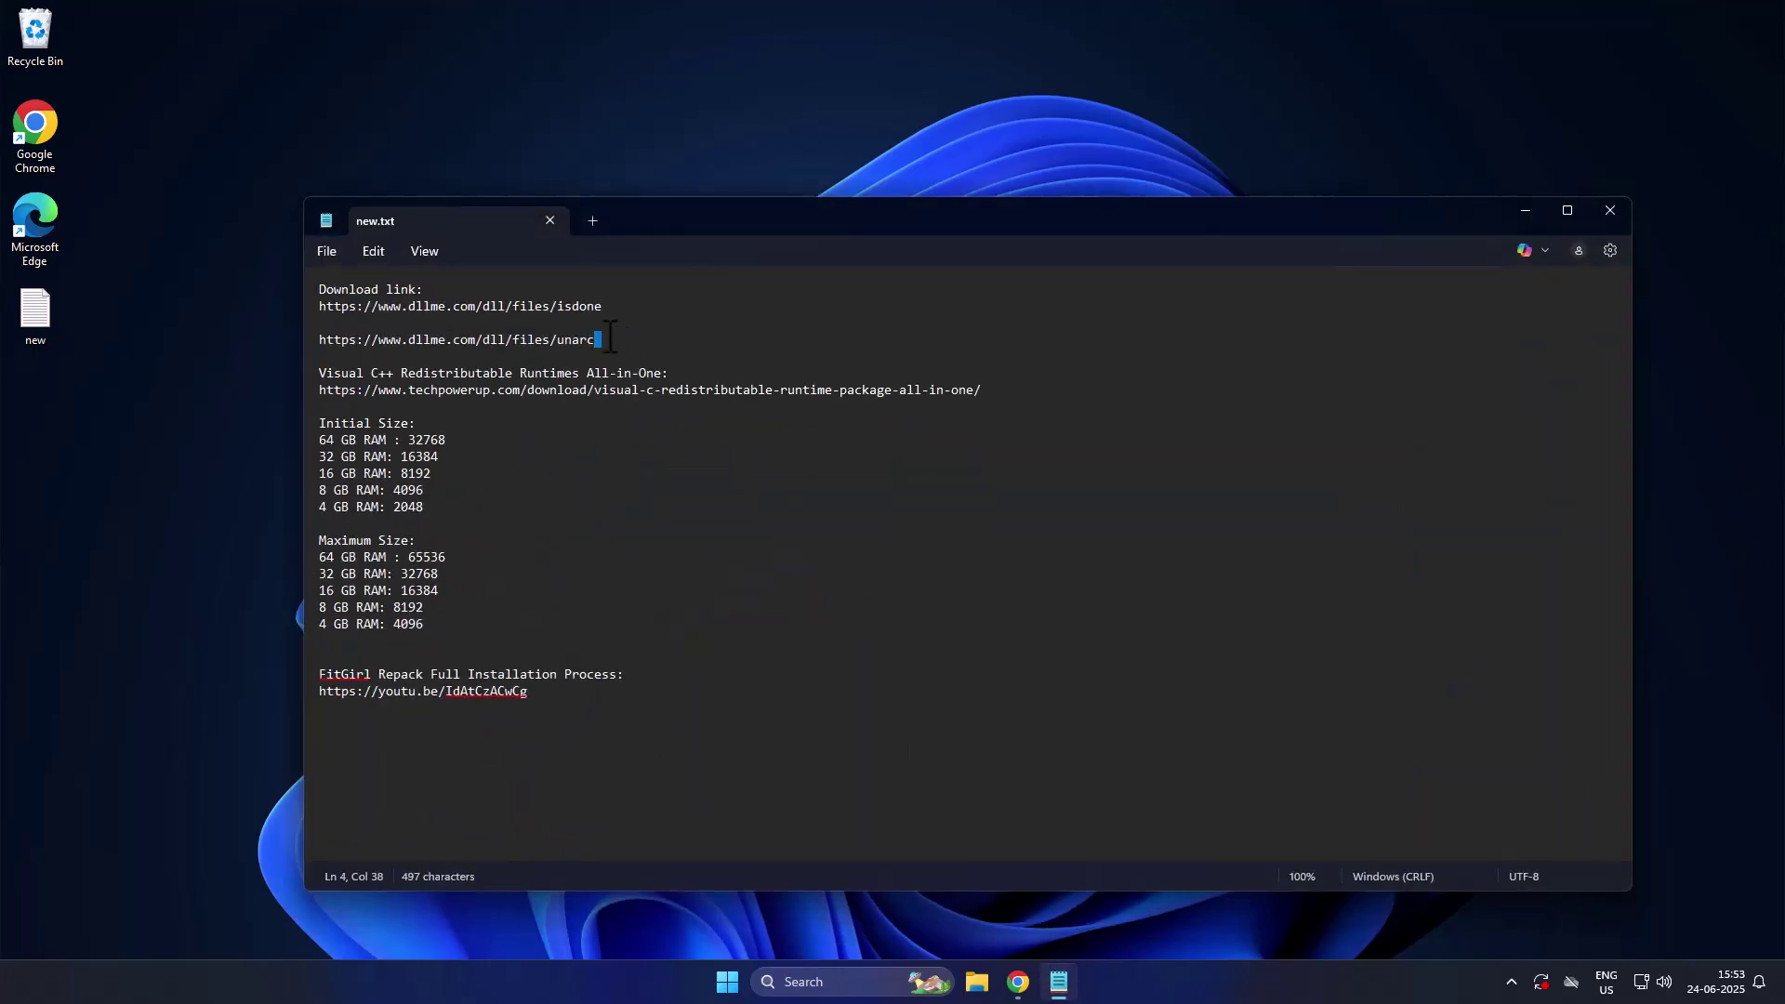
{"action": "left_click_drag", "start_coordinate": [611, 338], "coordinate": [310, 313]}
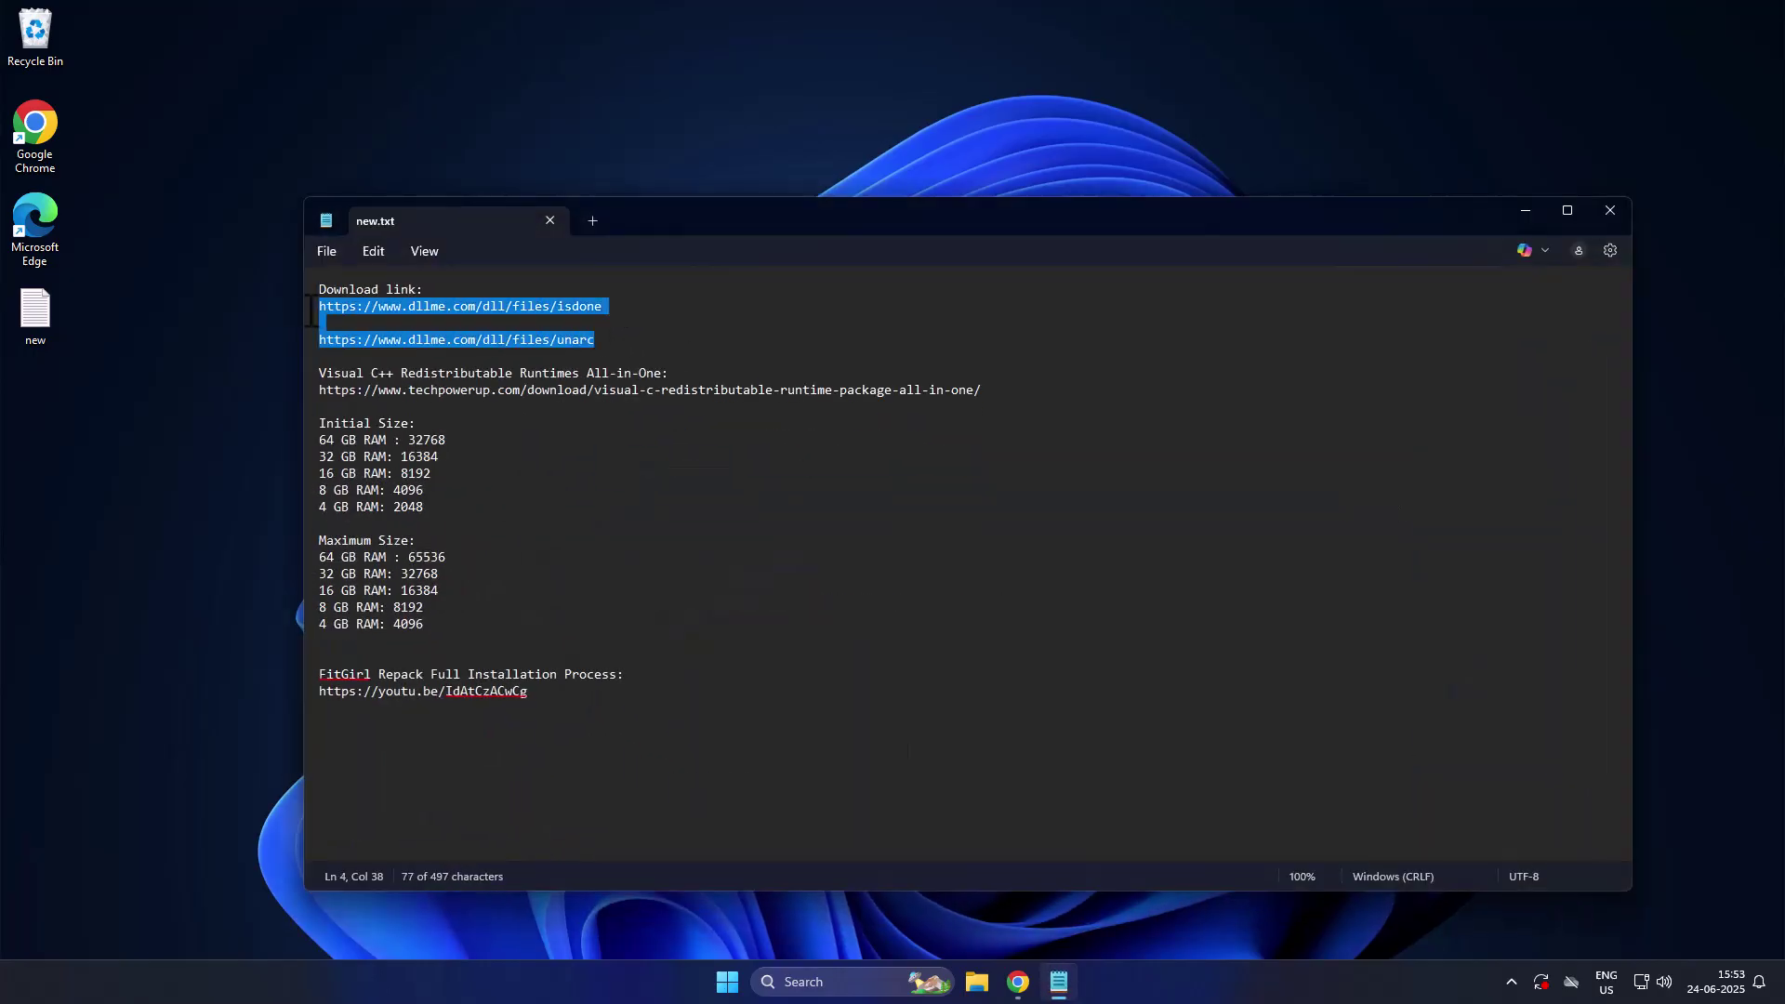
{"action": "left_click", "coordinate": [662, 347]}
{"action": "left_click", "coordinate": [1515, 214]}
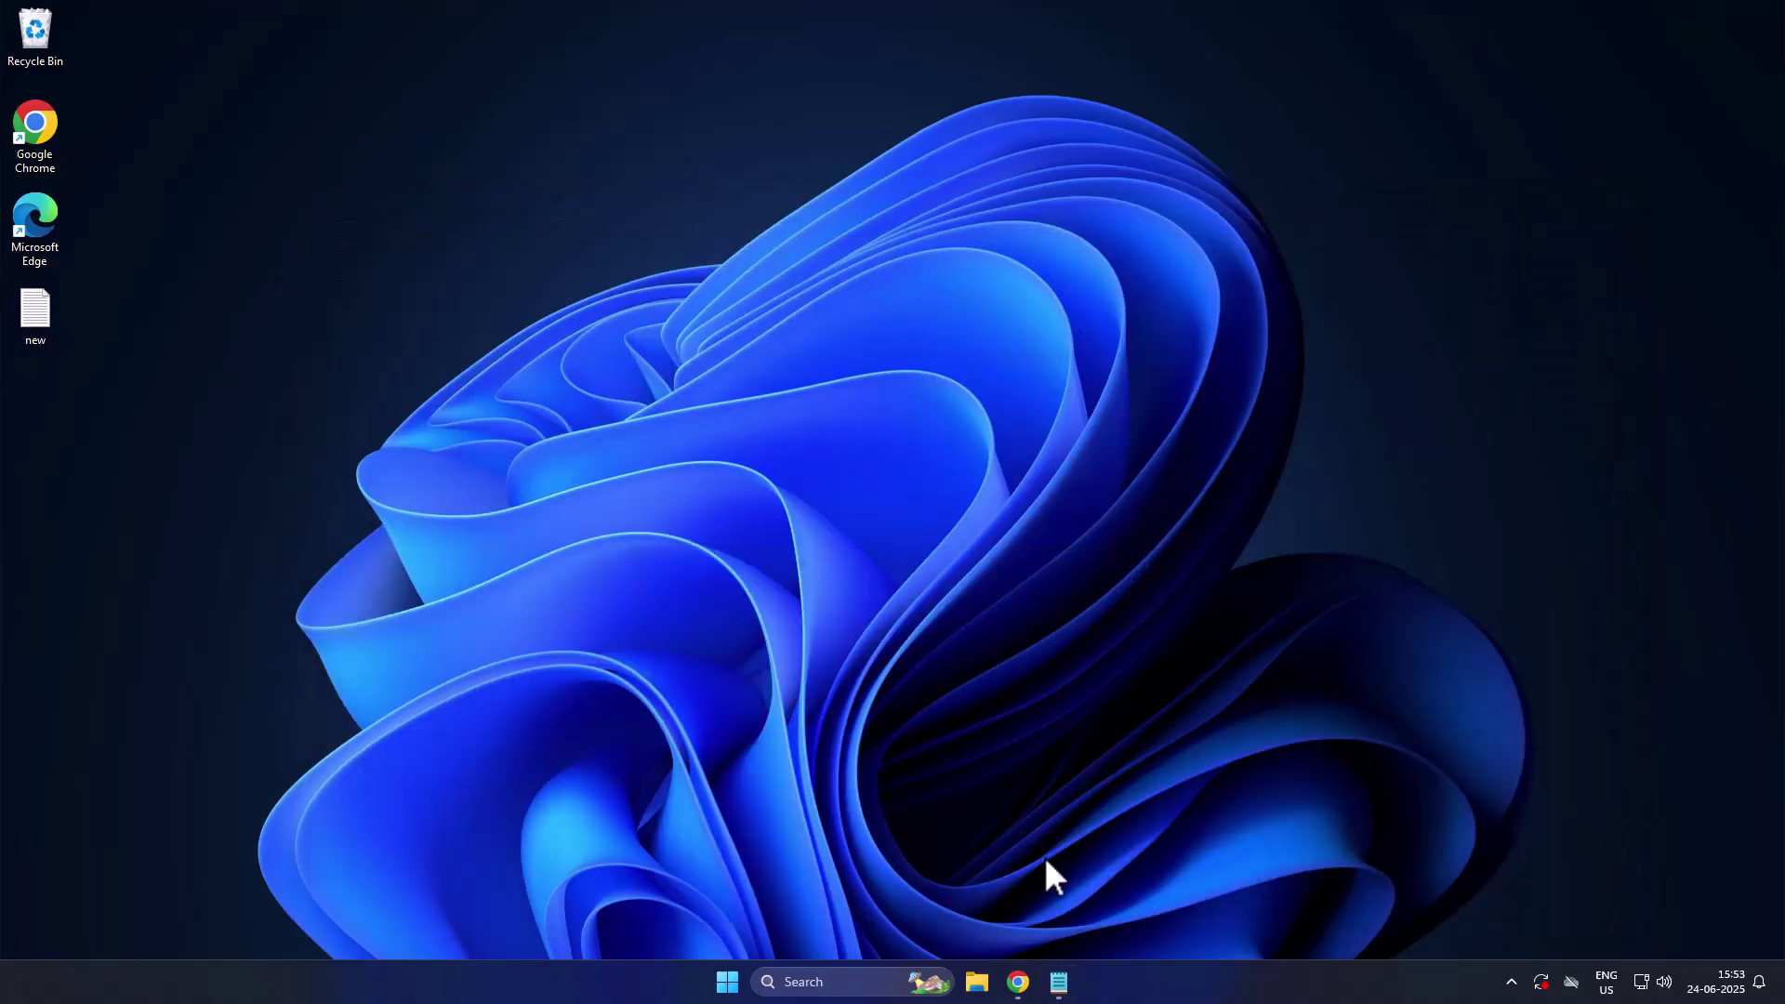
Download the 9.17 beta 32-bit ISDone.dll from DLLme as a zip.
{"action": "left_click", "coordinate": [1018, 982]}
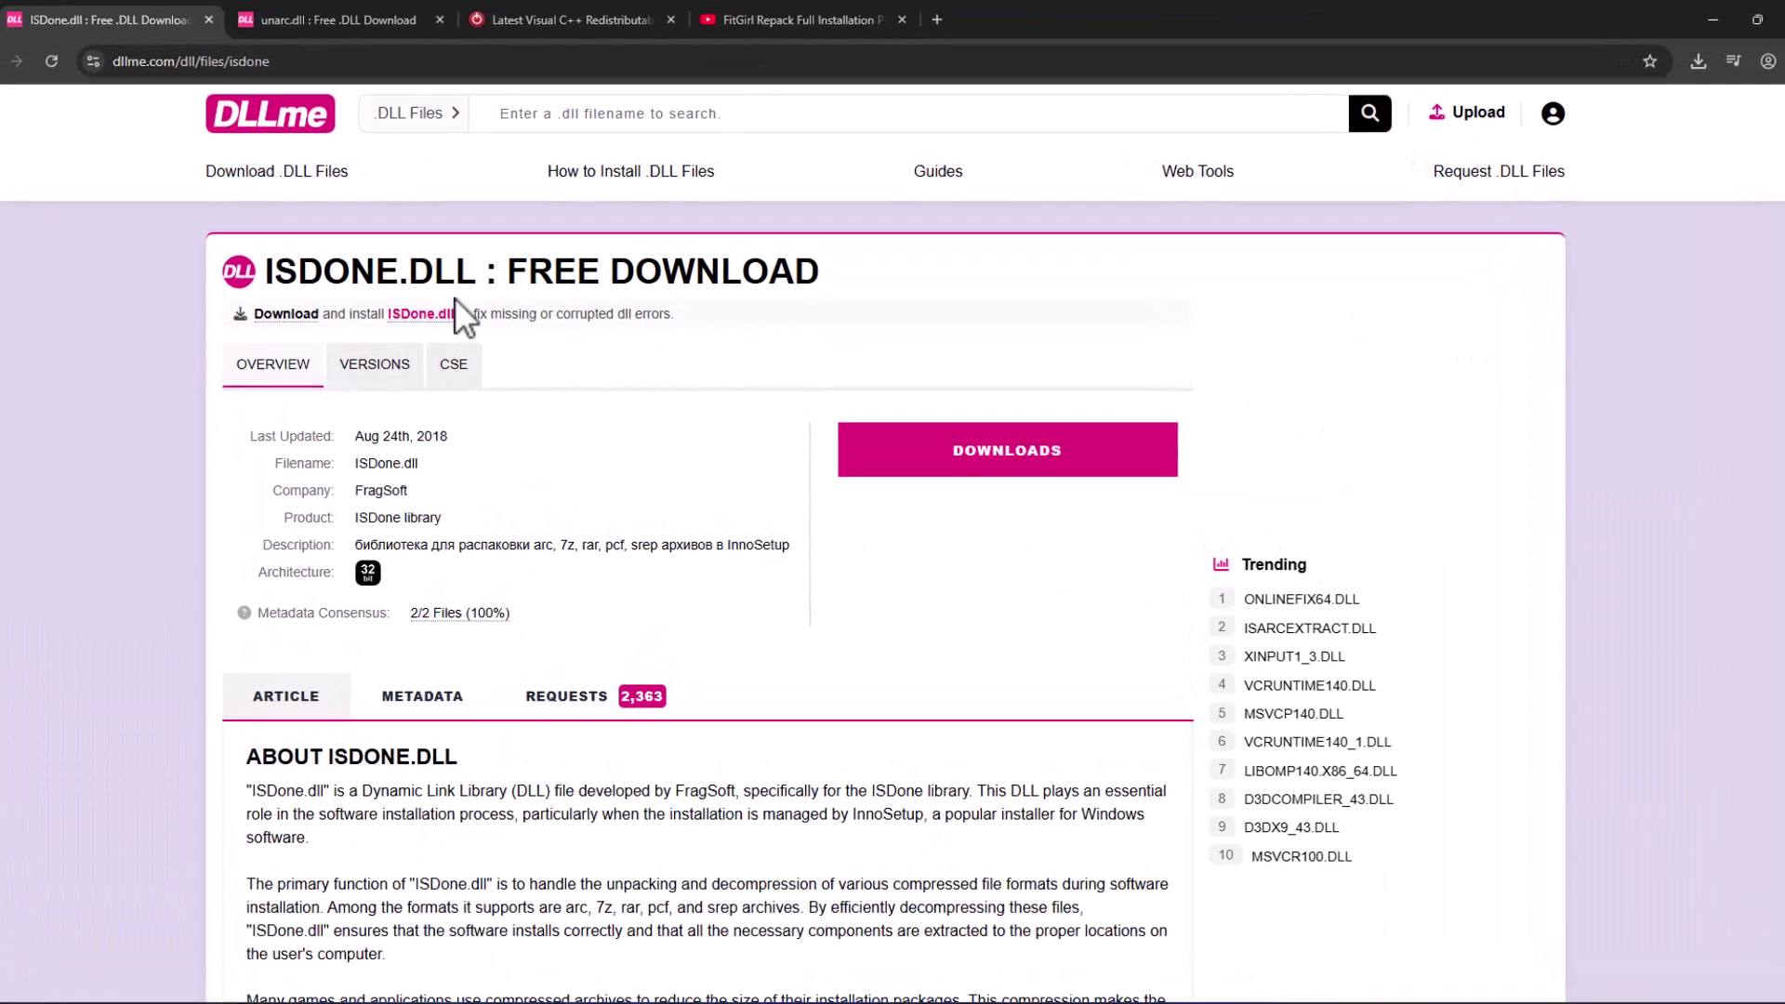
{"action": "double_click", "coordinate": [475, 266]}
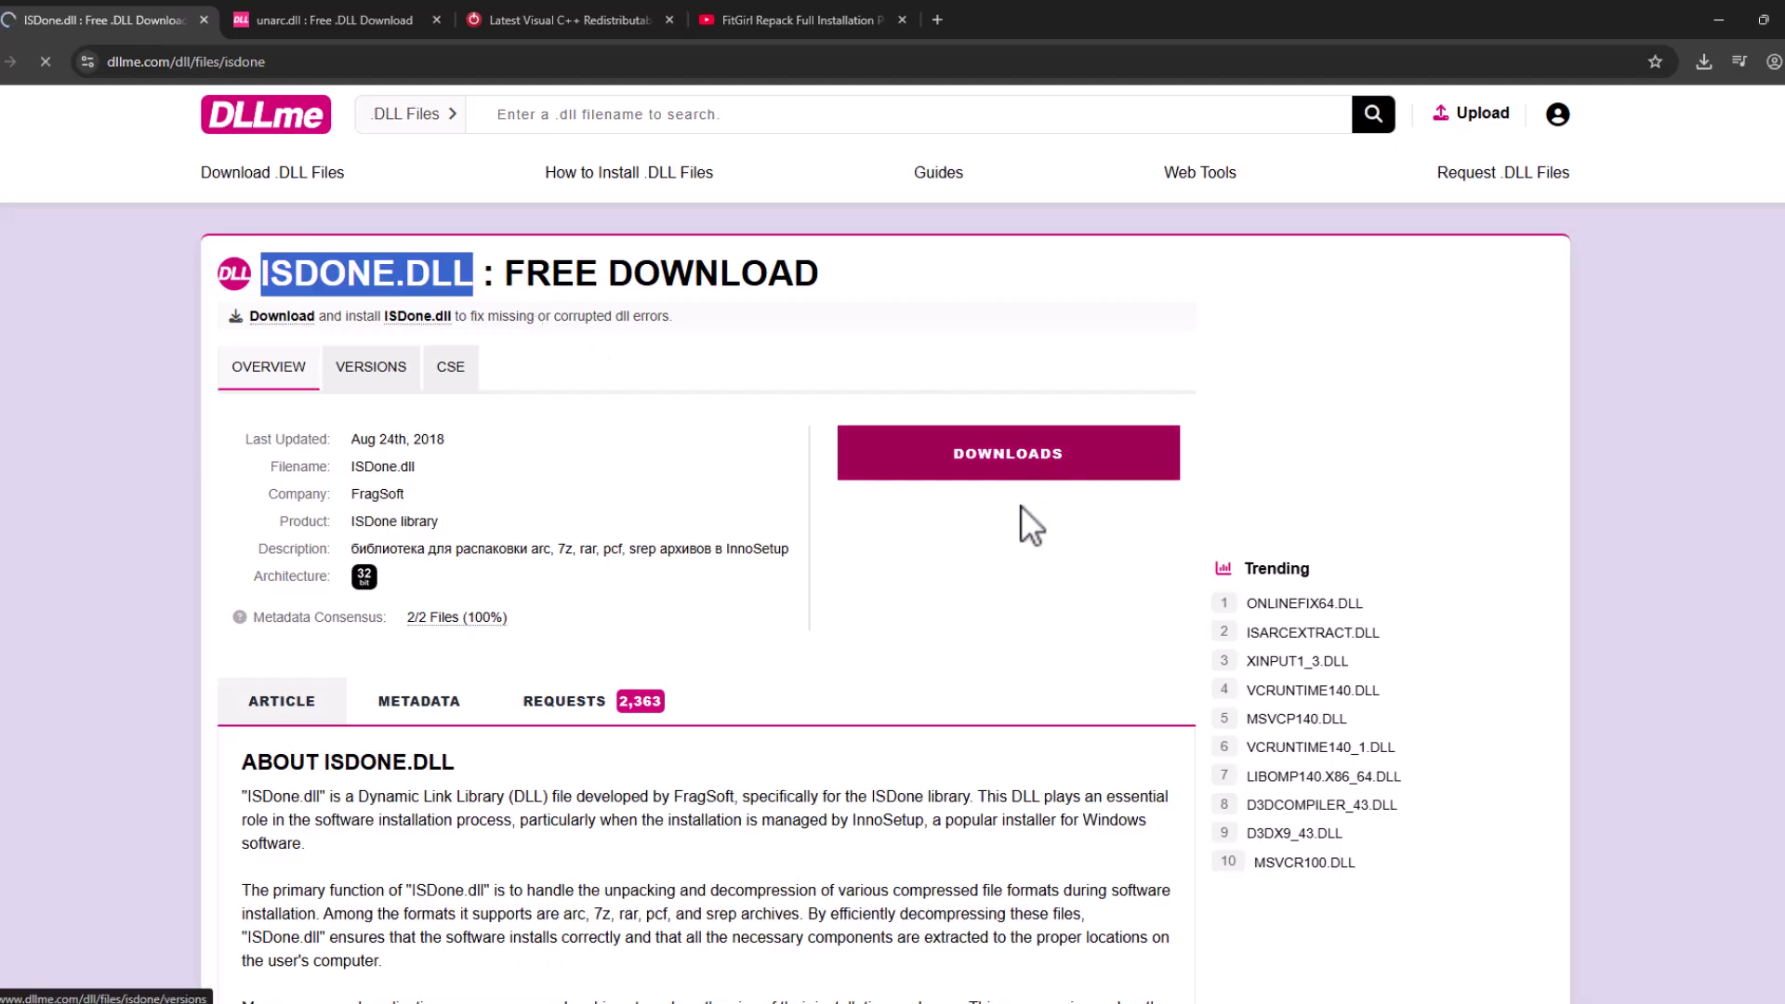
{"action": "scroll", "coordinate": [1515, 427], "scroll_direction": "down", "scroll_amount": 1}
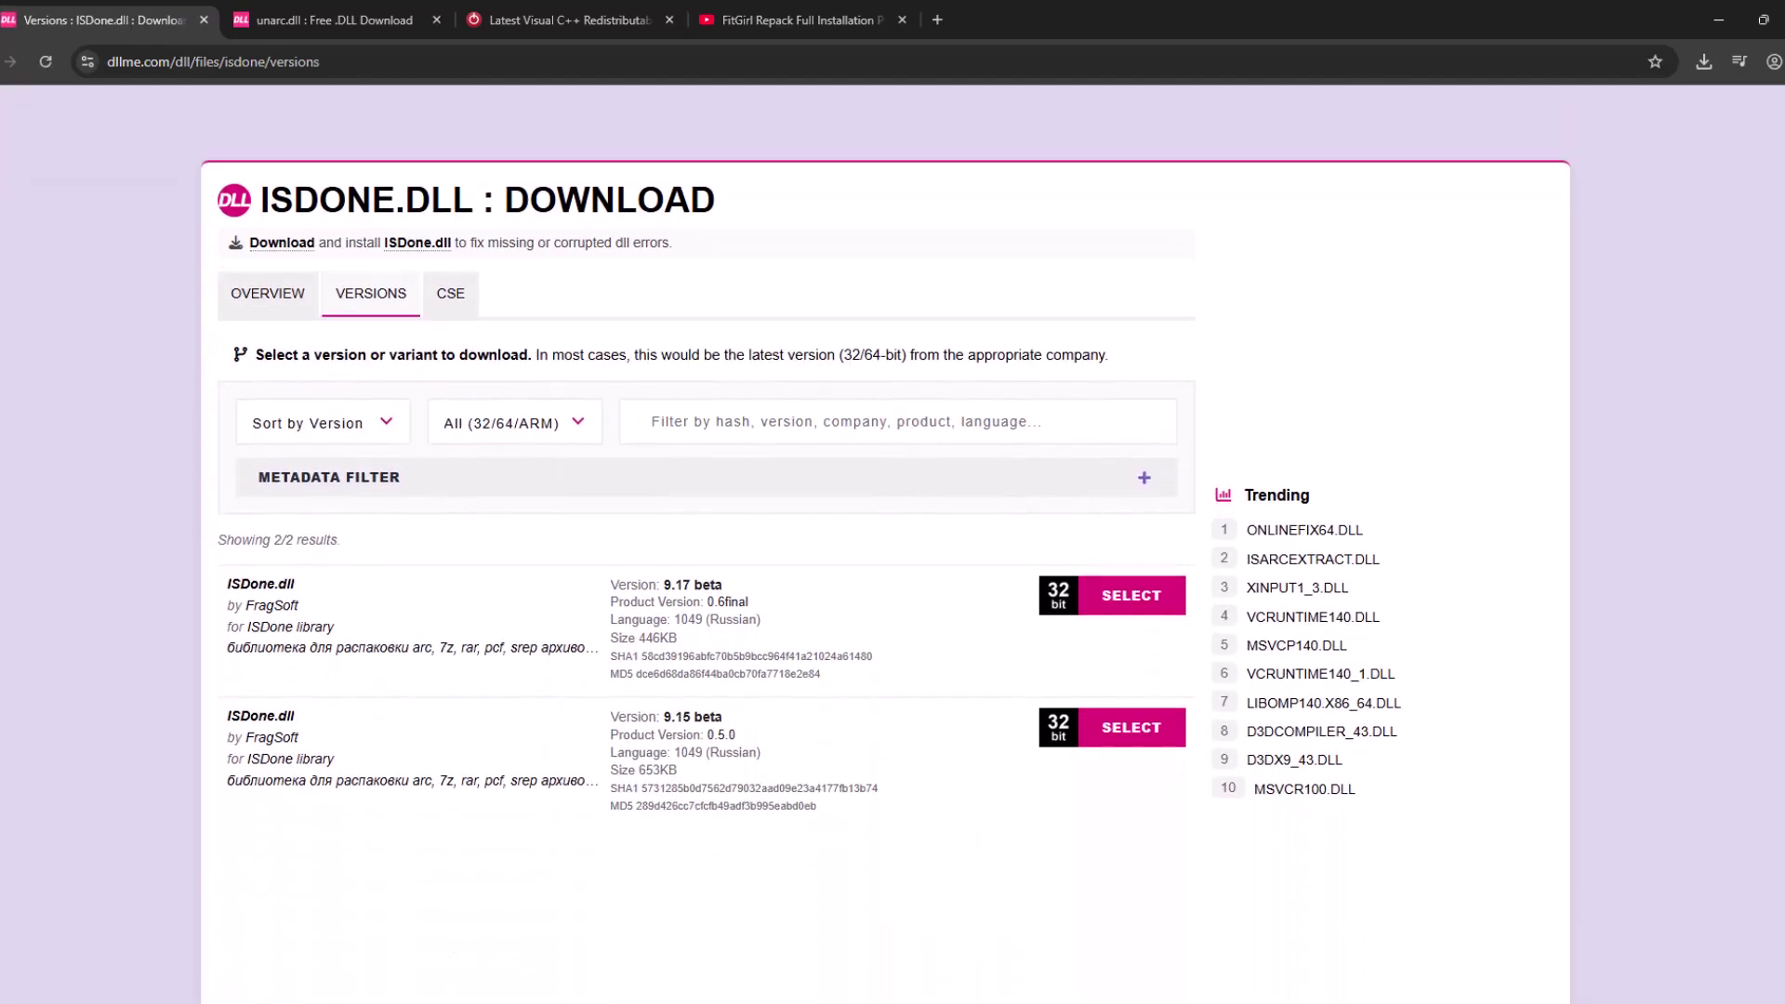
{"action": "scroll", "coordinate": [1407, 485], "scroll_direction": "down", "scroll_amount": 1}
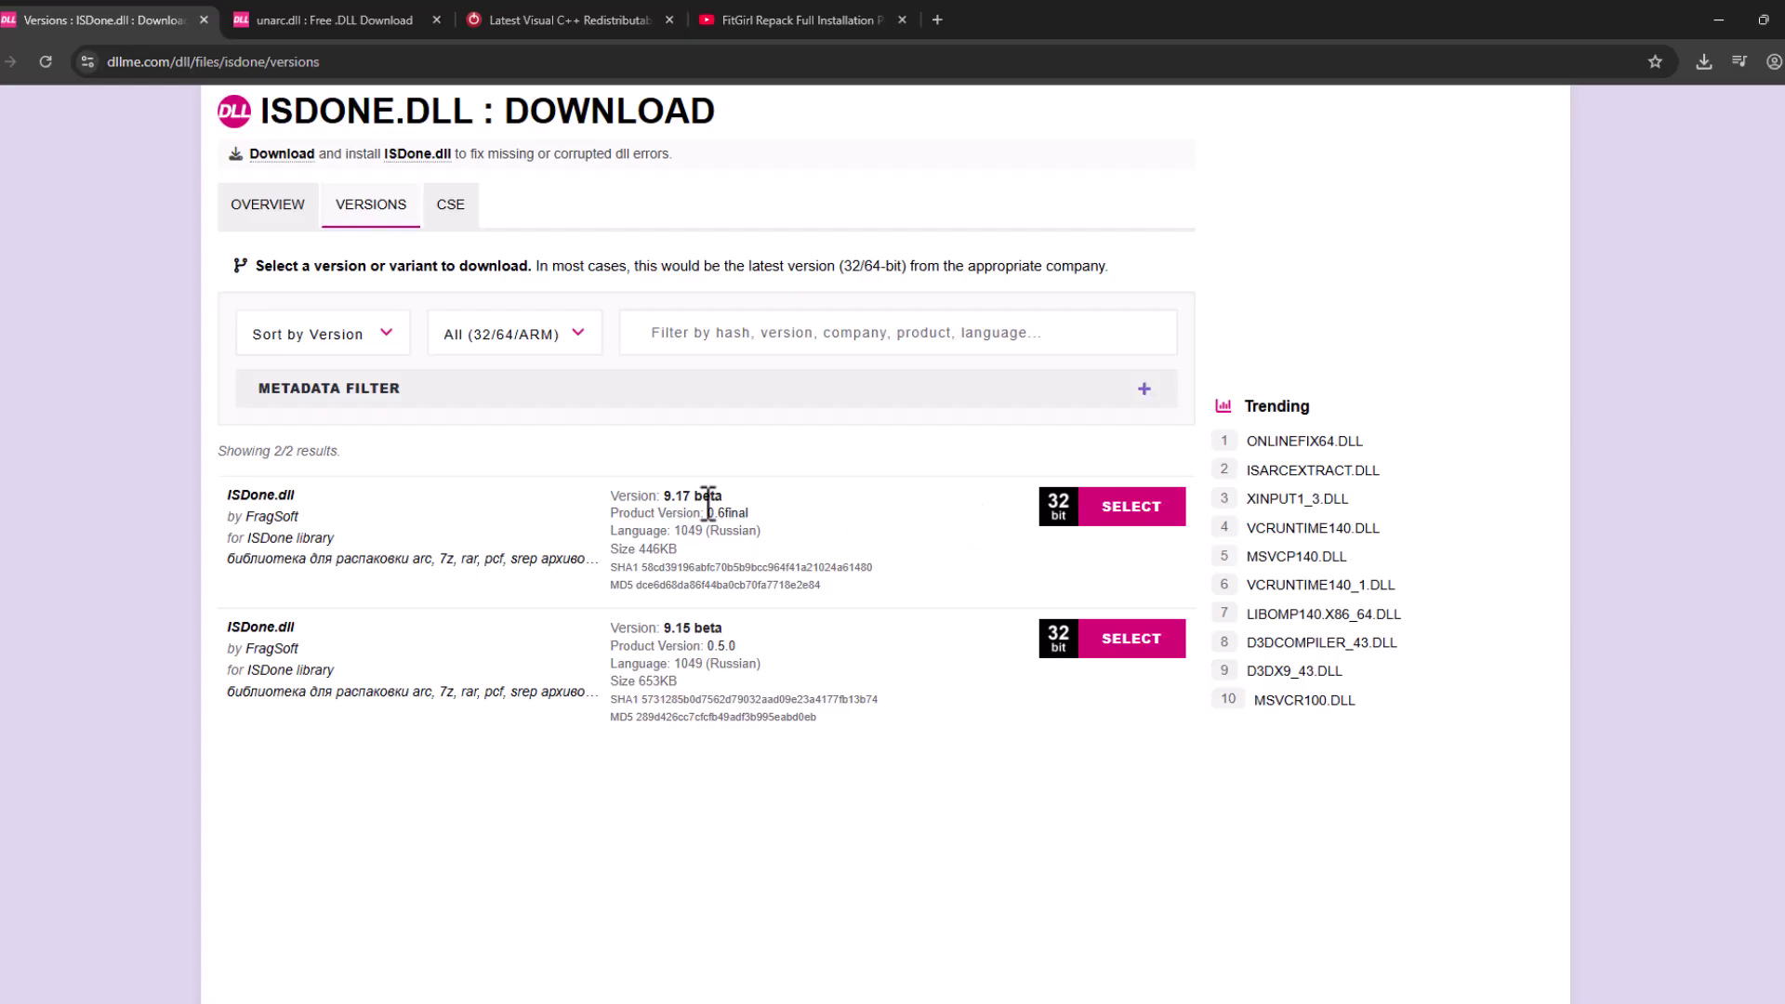
{"action": "left_click", "coordinate": [1107, 519]}
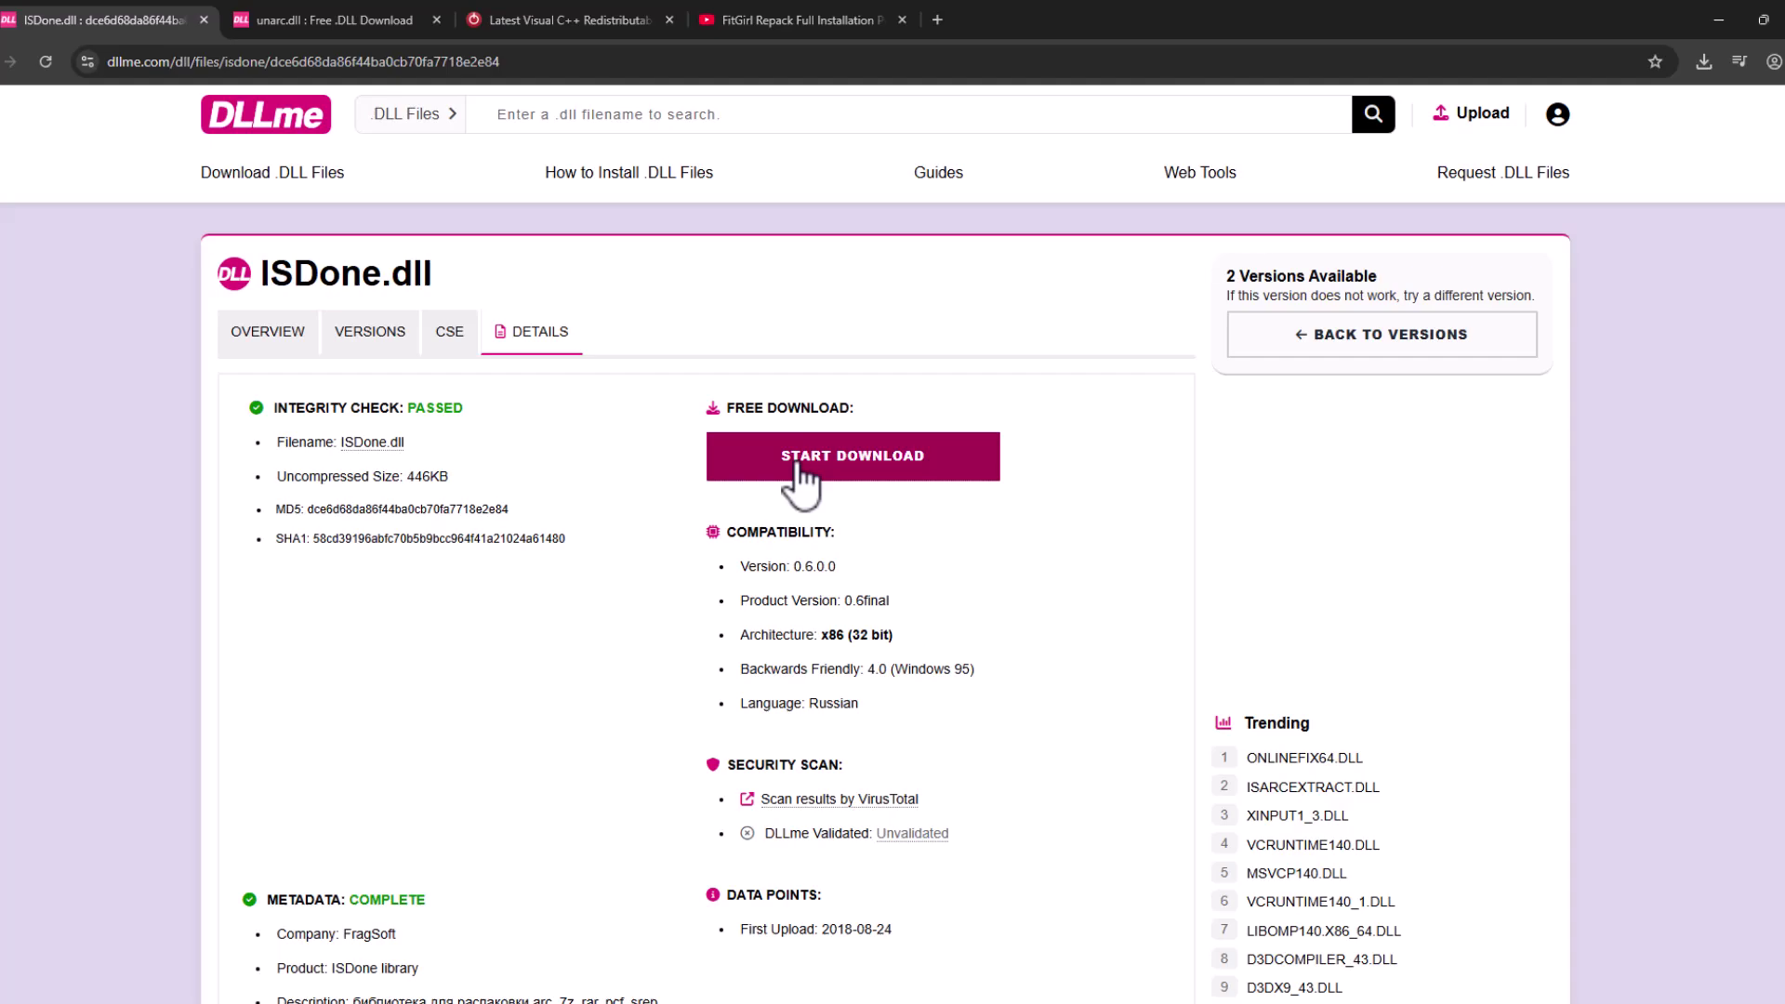
{"action": "left_click", "coordinate": [797, 465]}
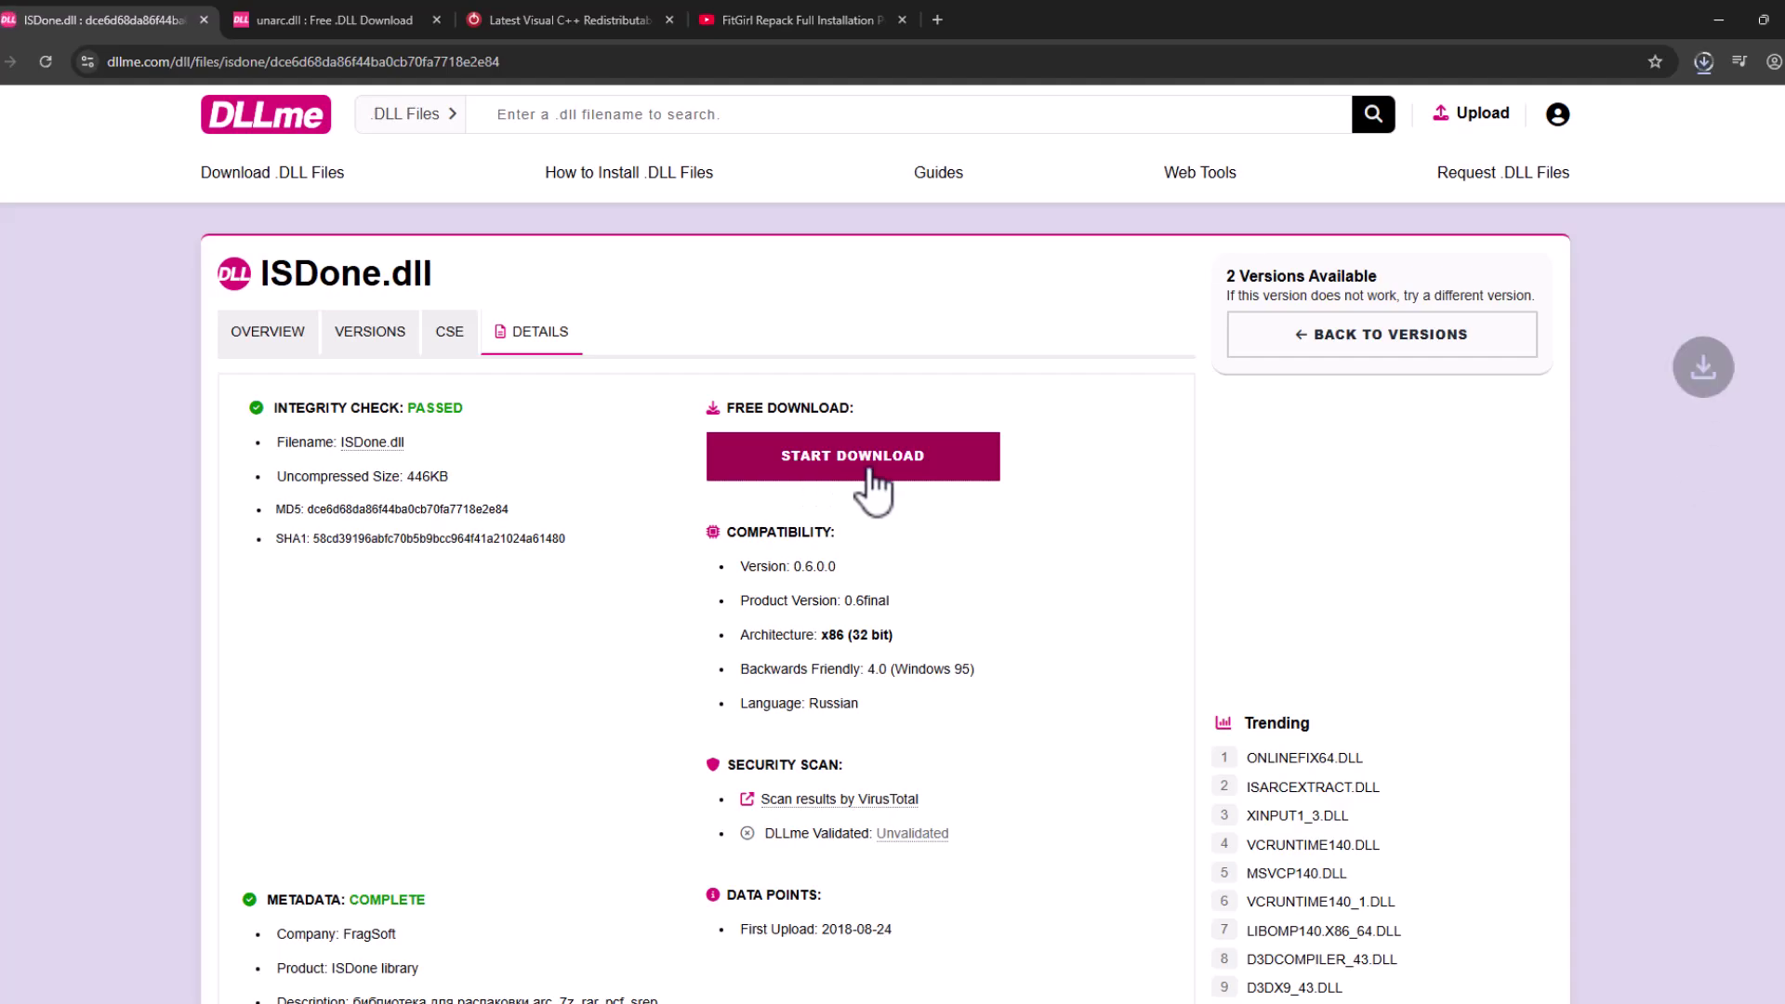
{"action": "left_click", "coordinate": [1704, 61]}
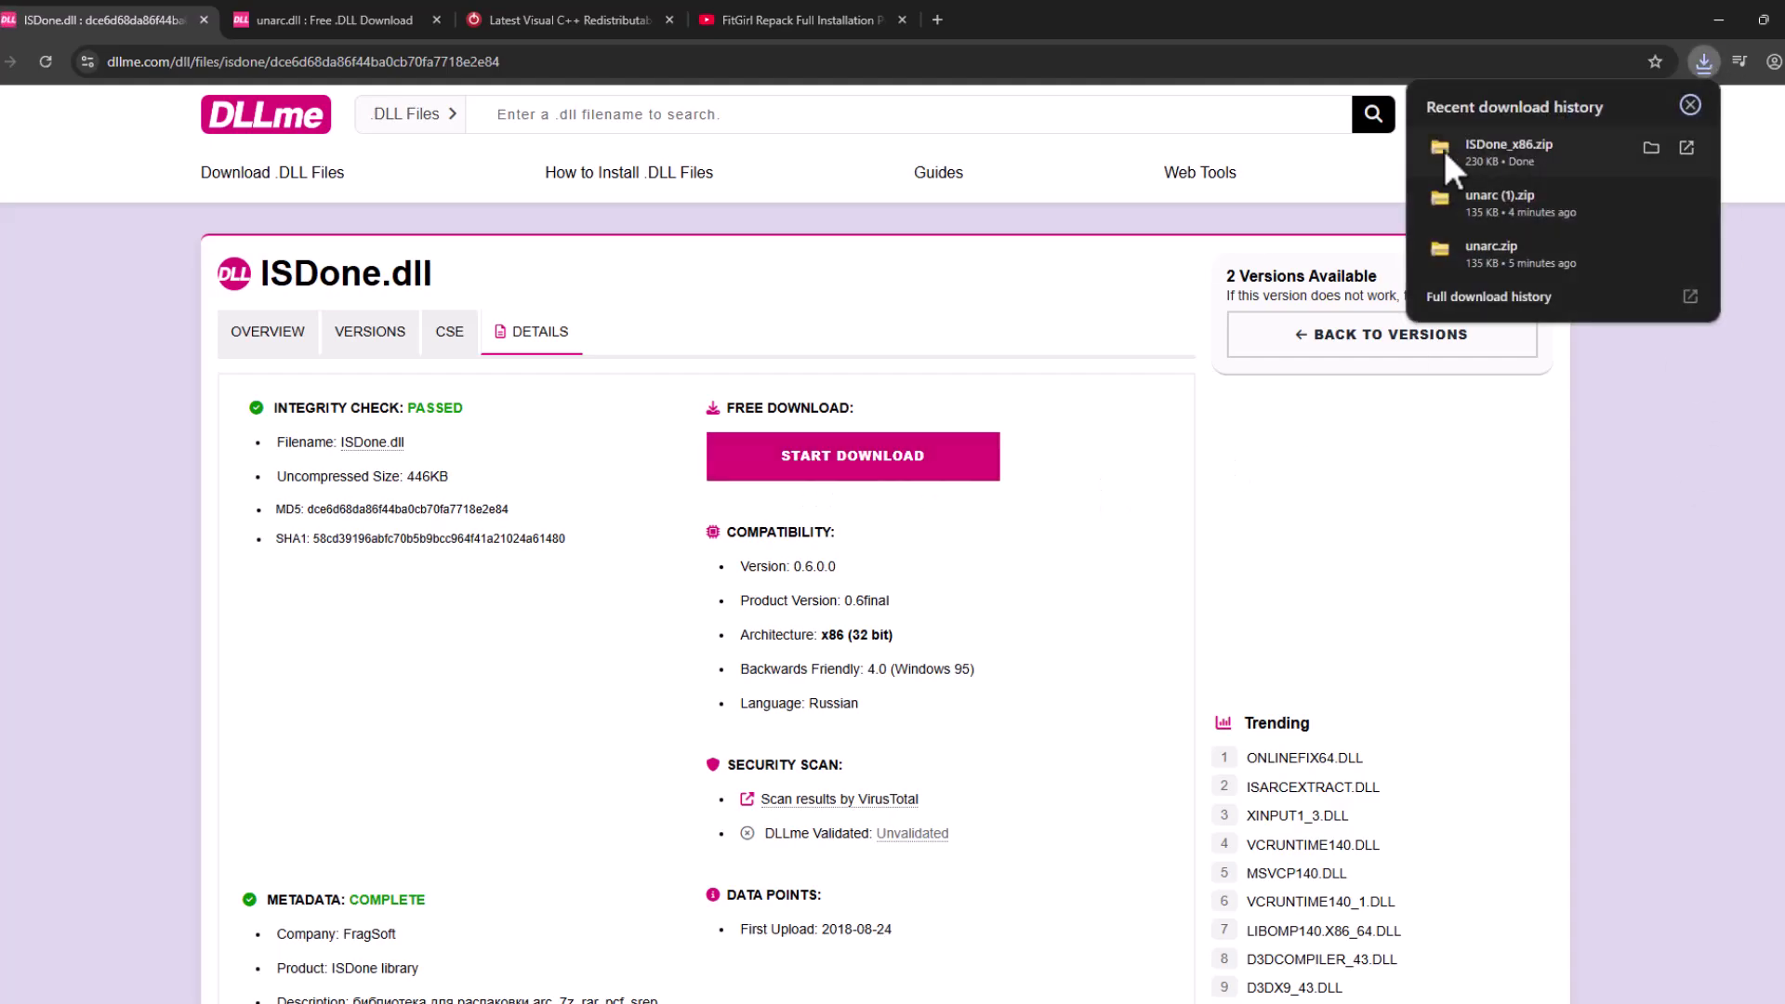
Download the 333.5KB 32-bit unarc.dll version as a zip.
{"action": "left_click", "coordinate": [335, 20]}
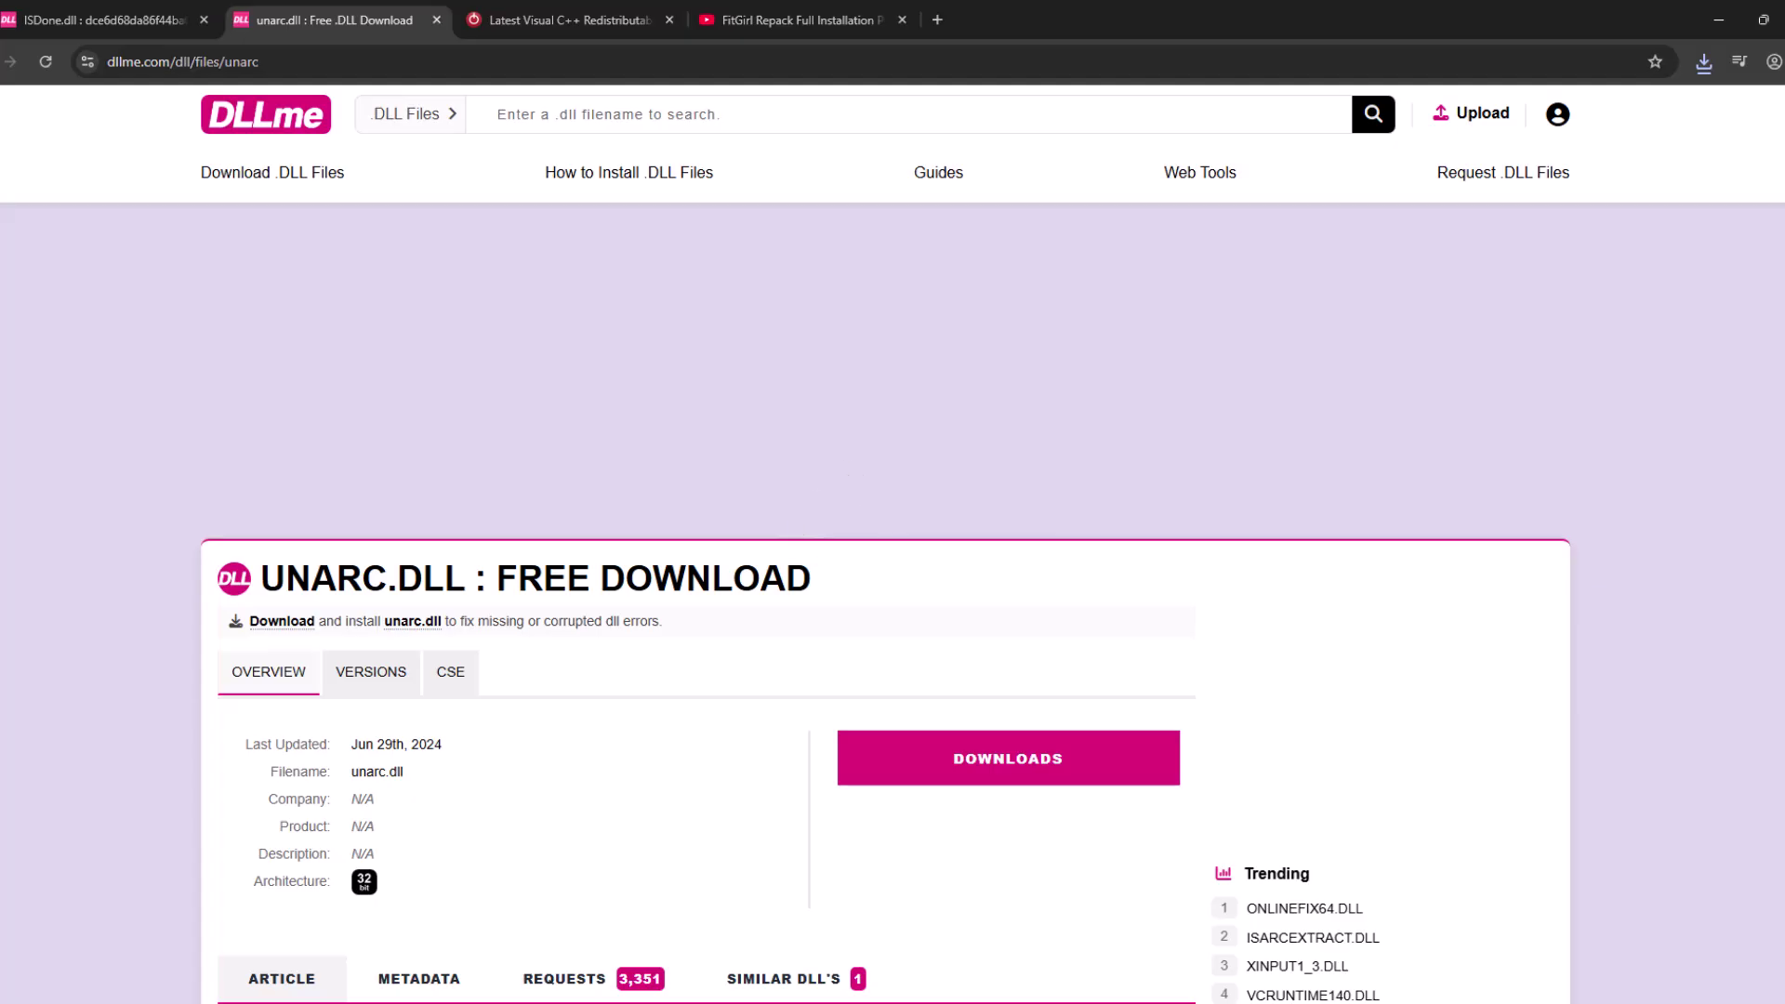
{"action": "scroll", "coordinate": [924, 483], "scroll_direction": "down", "scroll_amount": 3}
{"action": "left_click", "coordinate": [956, 472]}
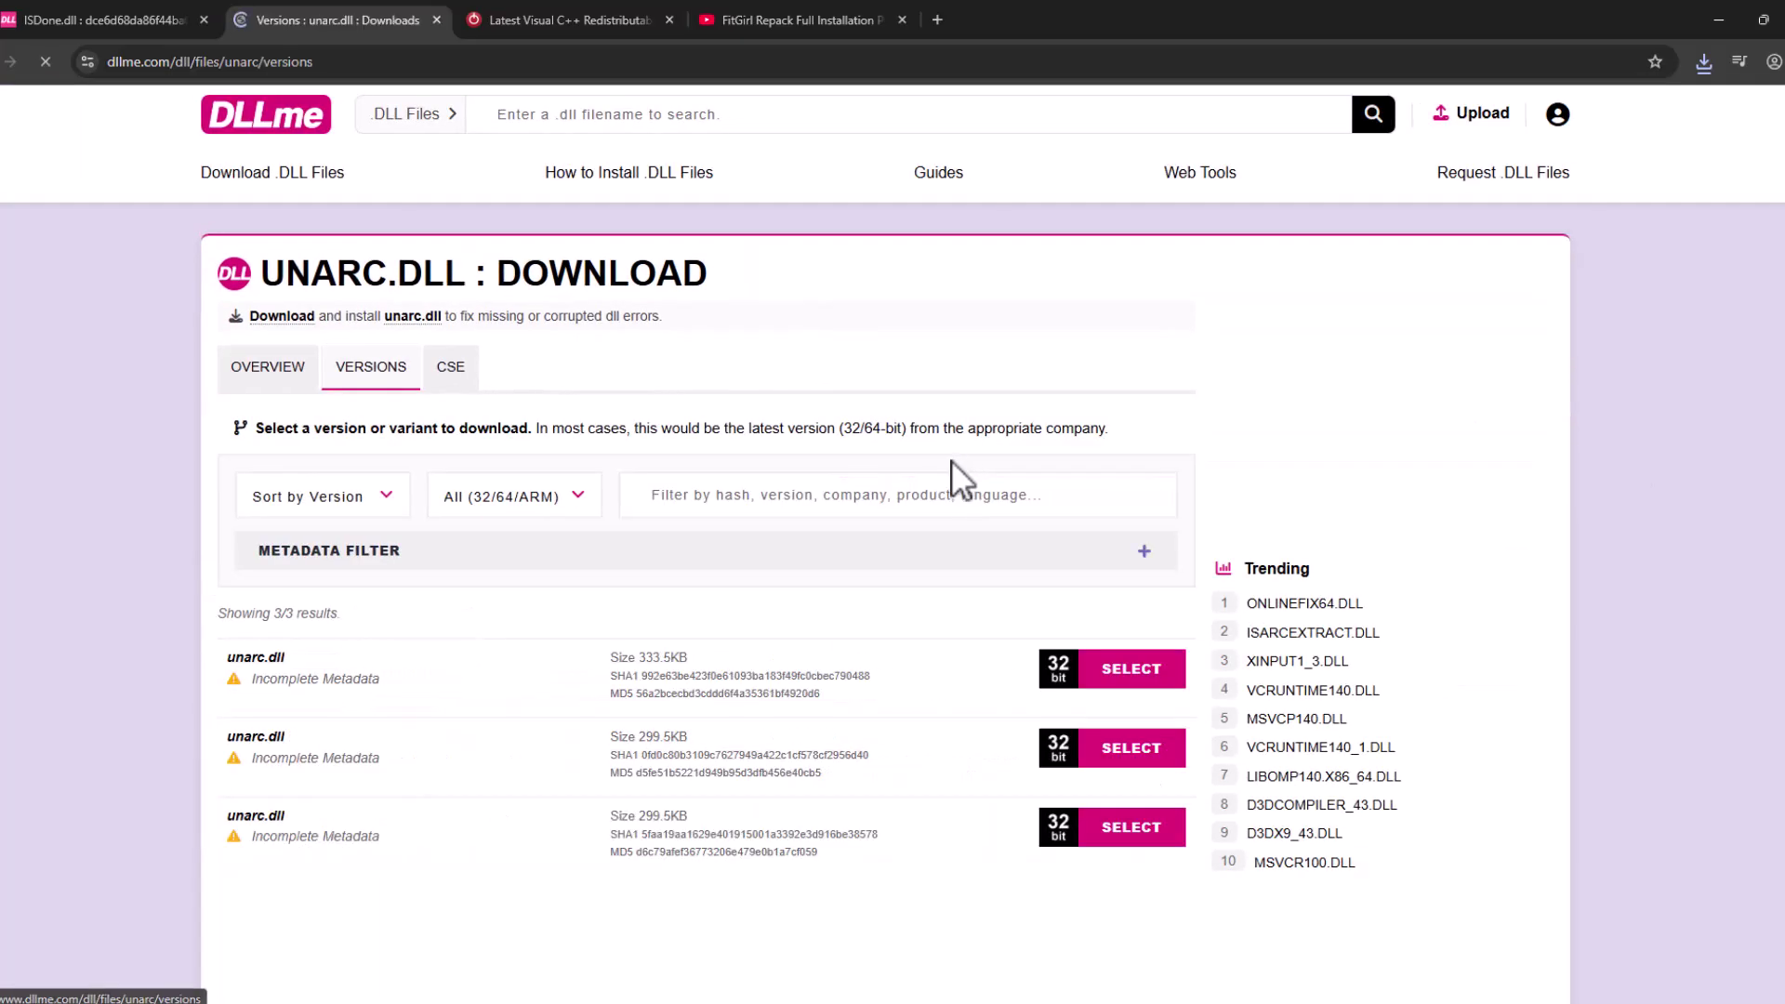
{"action": "triple_click", "coordinate": [700, 656]}
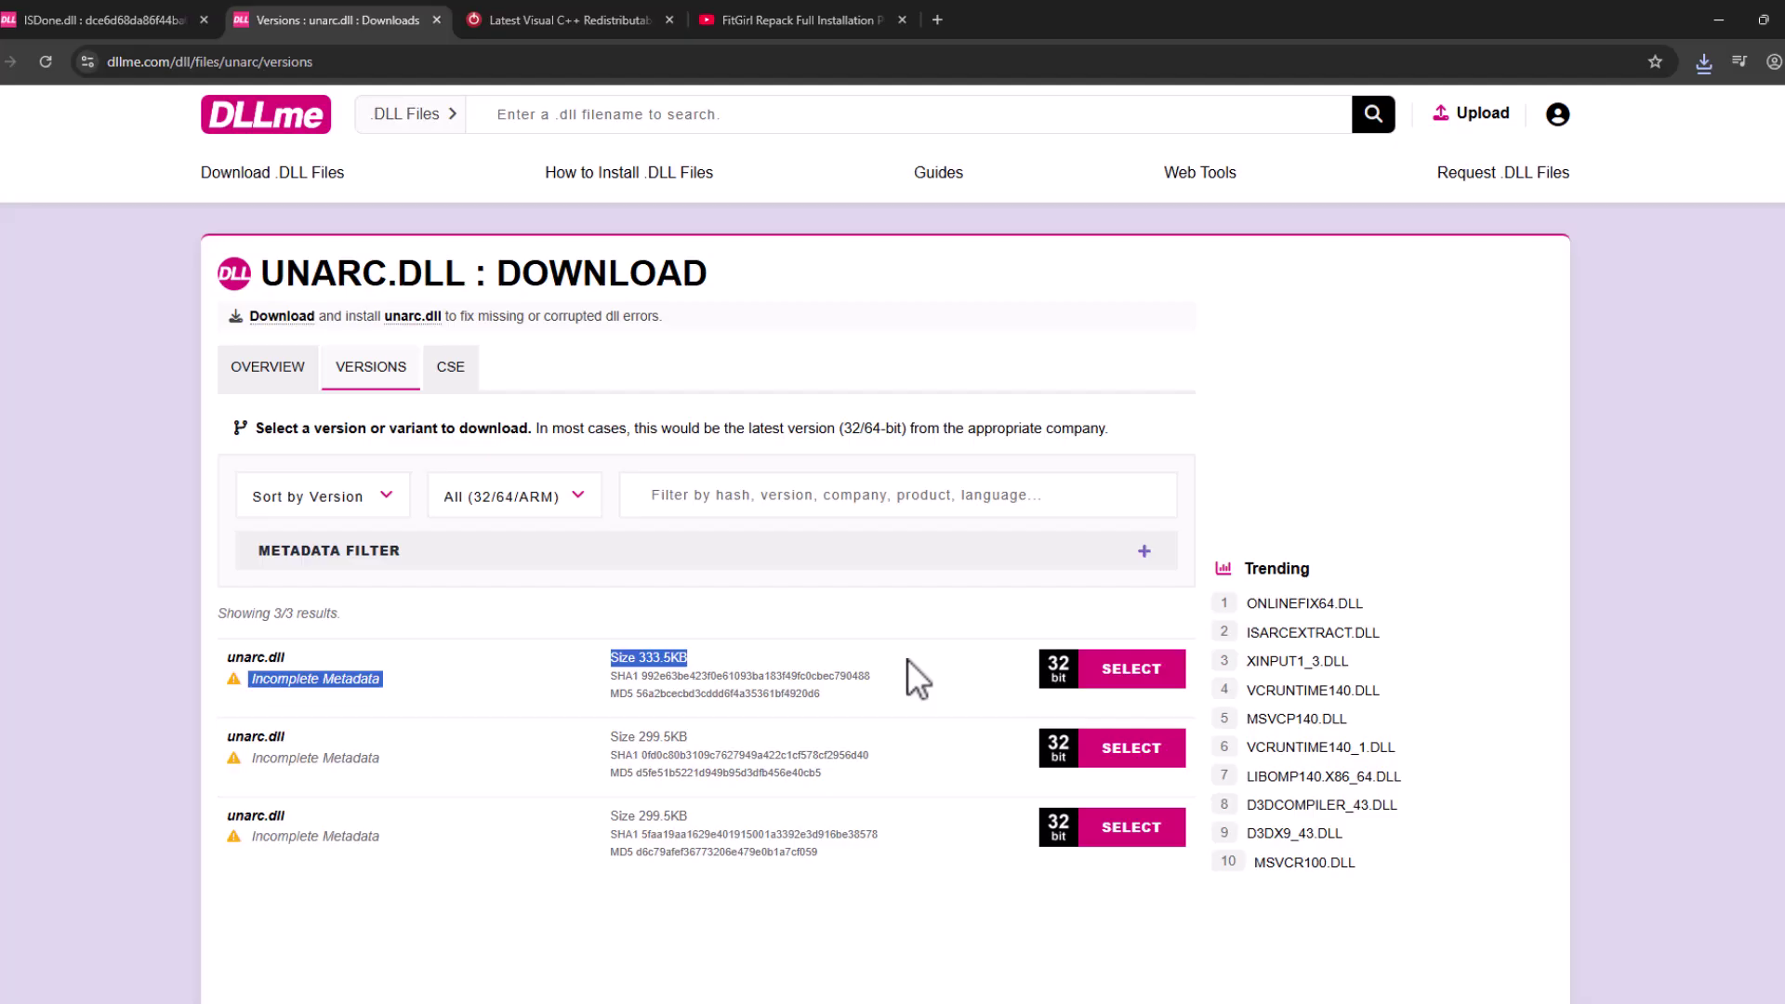
{"action": "left_click", "coordinate": [1134, 690]}
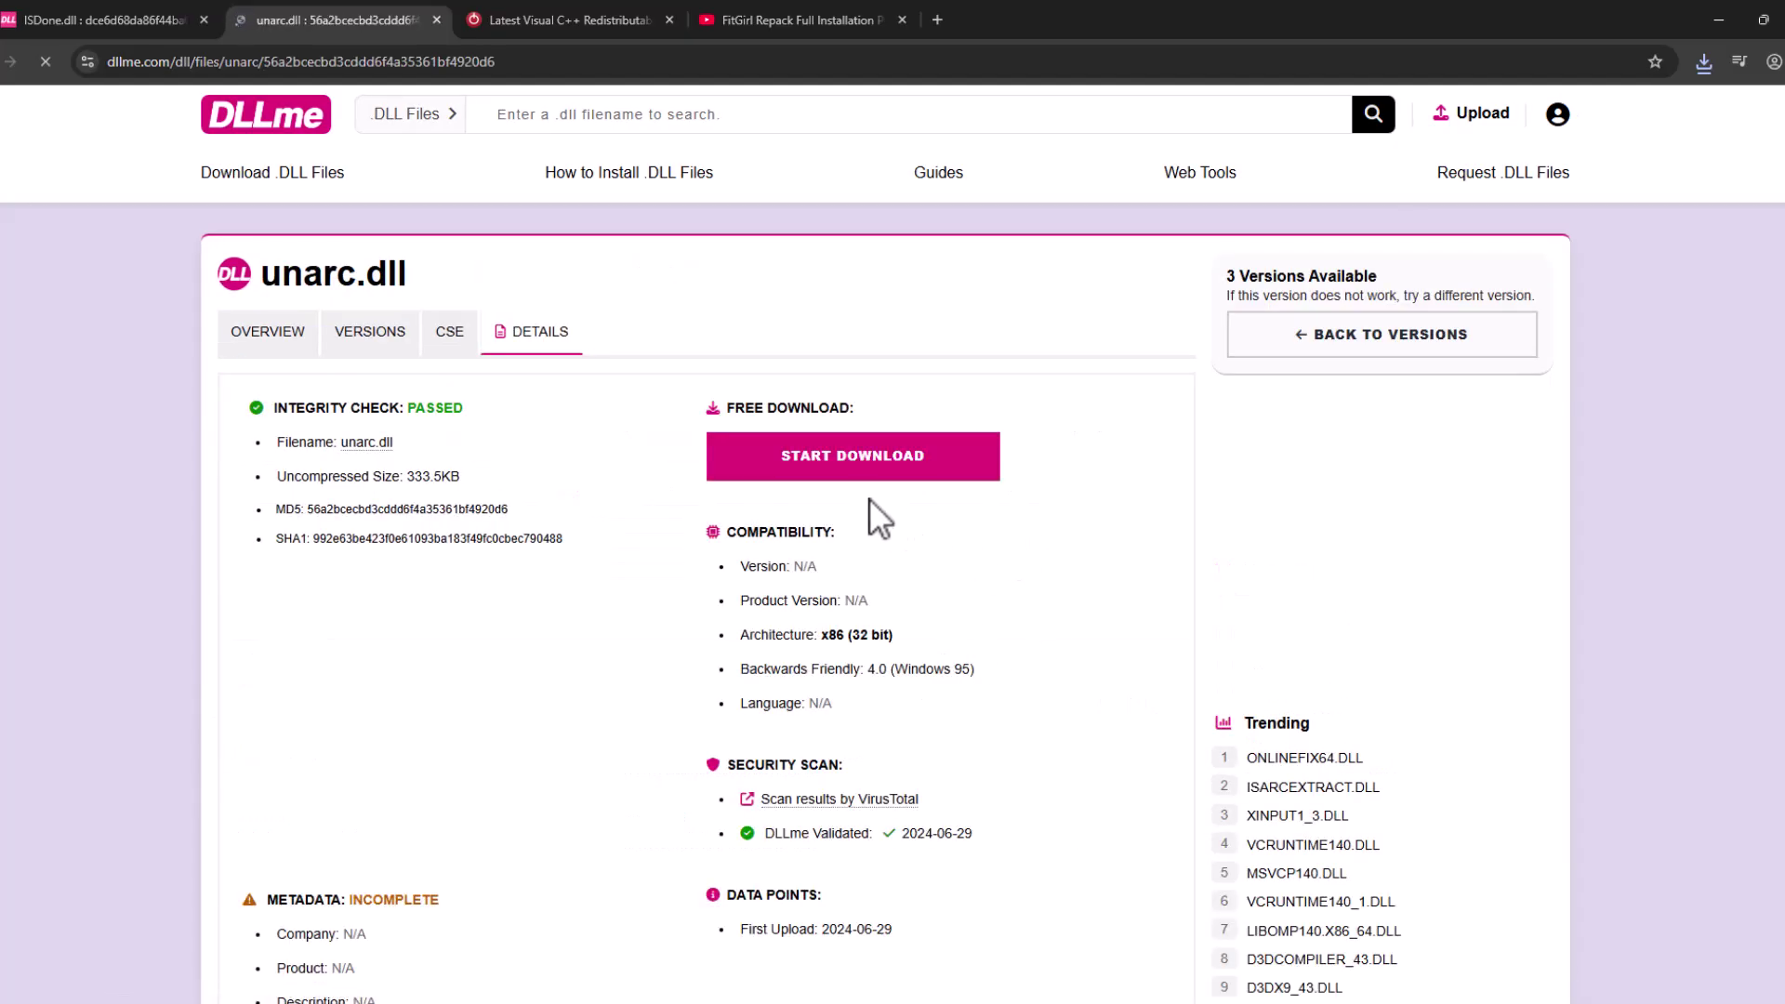
{"action": "left_click", "coordinate": [842, 465]}
{"action": "left_click", "coordinate": [1701, 59]}
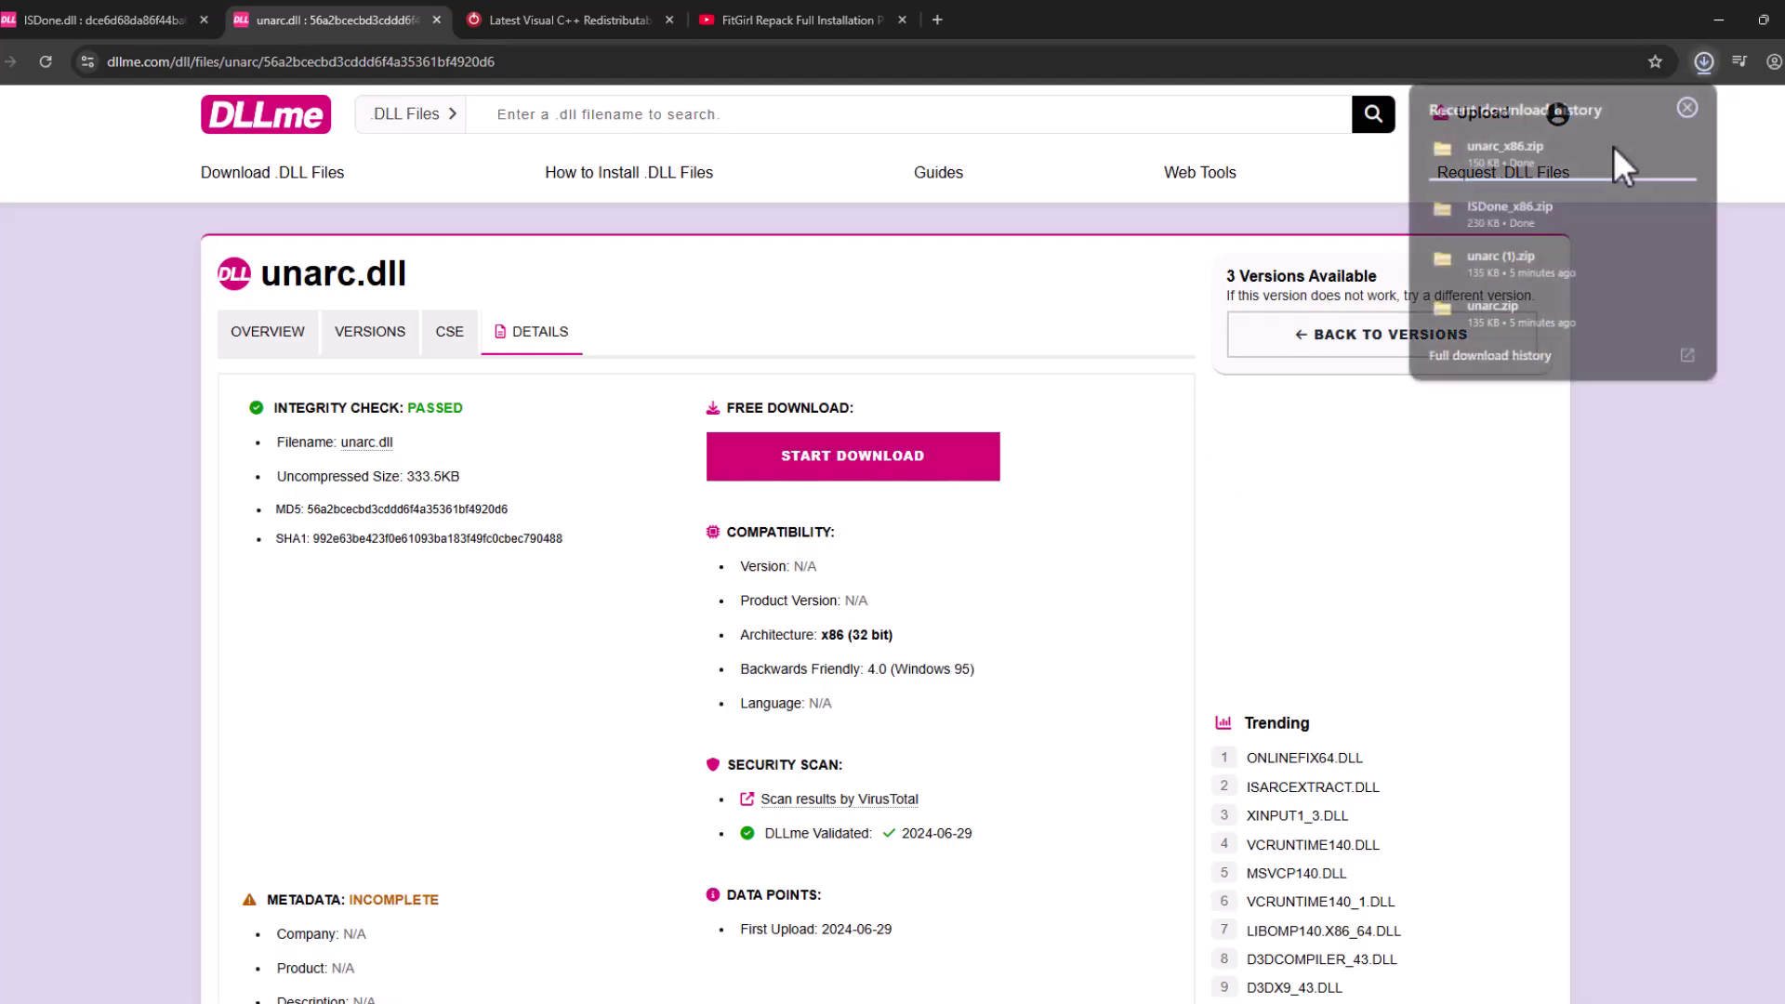
Extract unarc_x86.zip in Downloads and move unarc.dll onto the desktop.
{"action": "left_click", "coordinate": [1650, 148]}
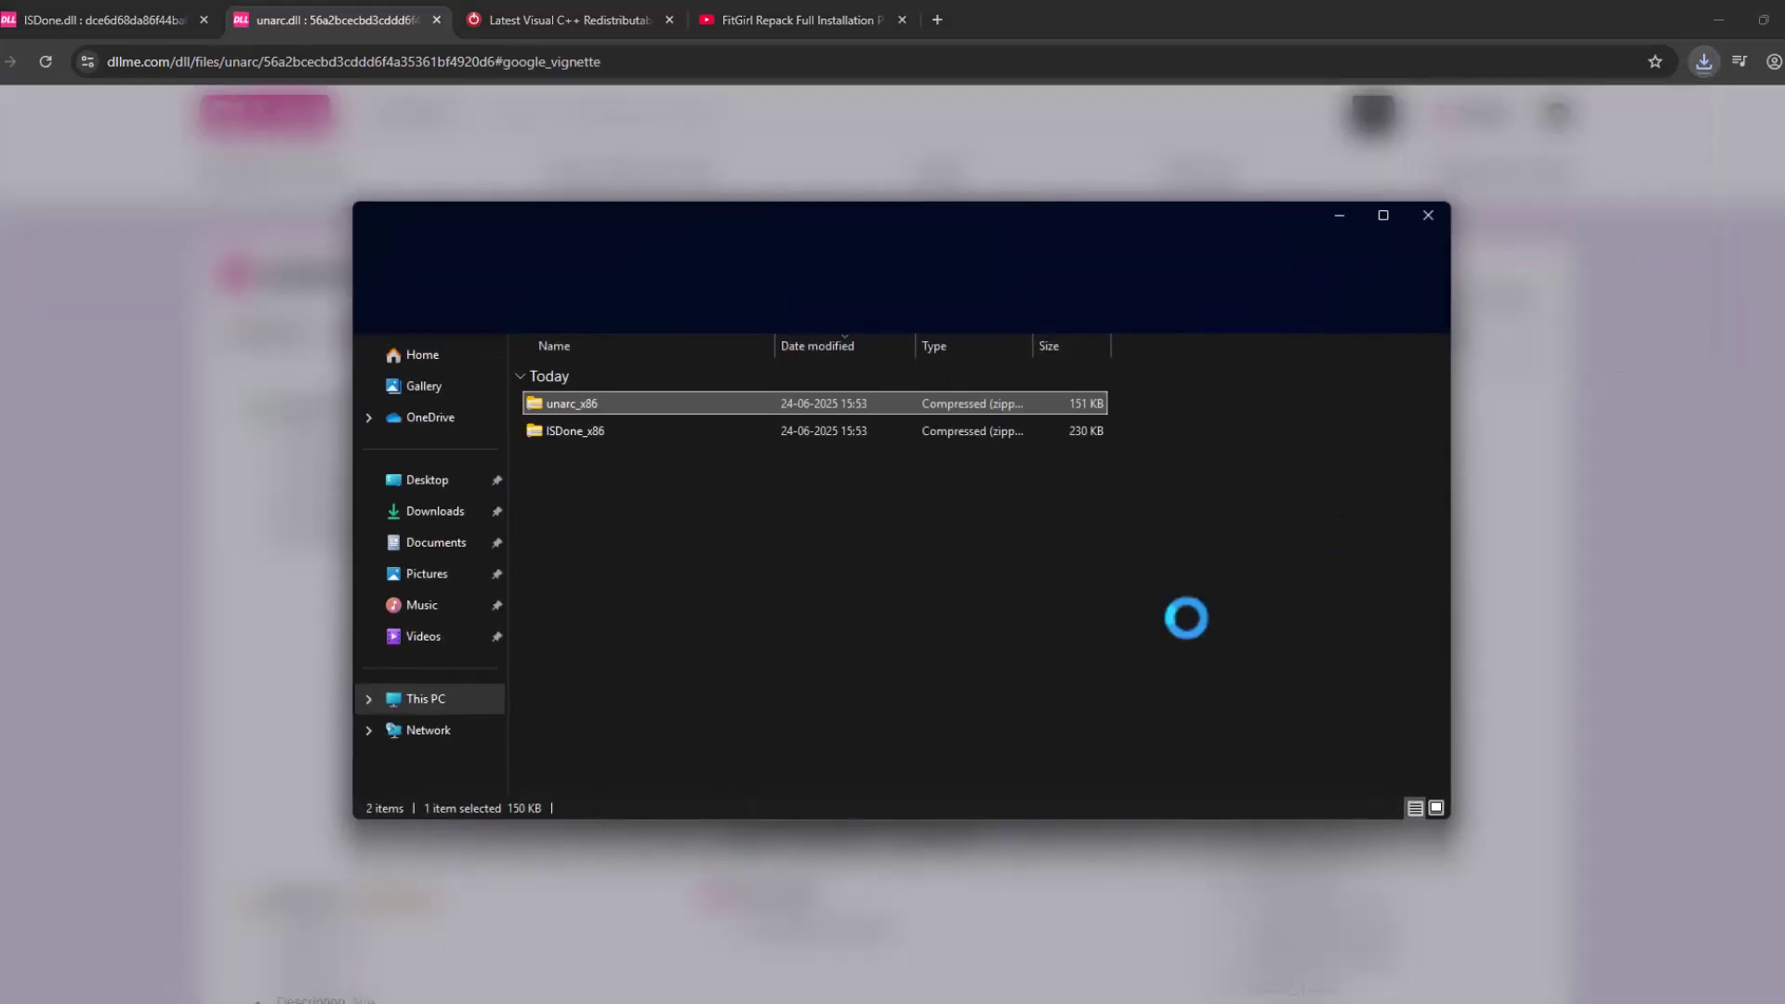
{"action": "left_click", "coordinate": [598, 431]}
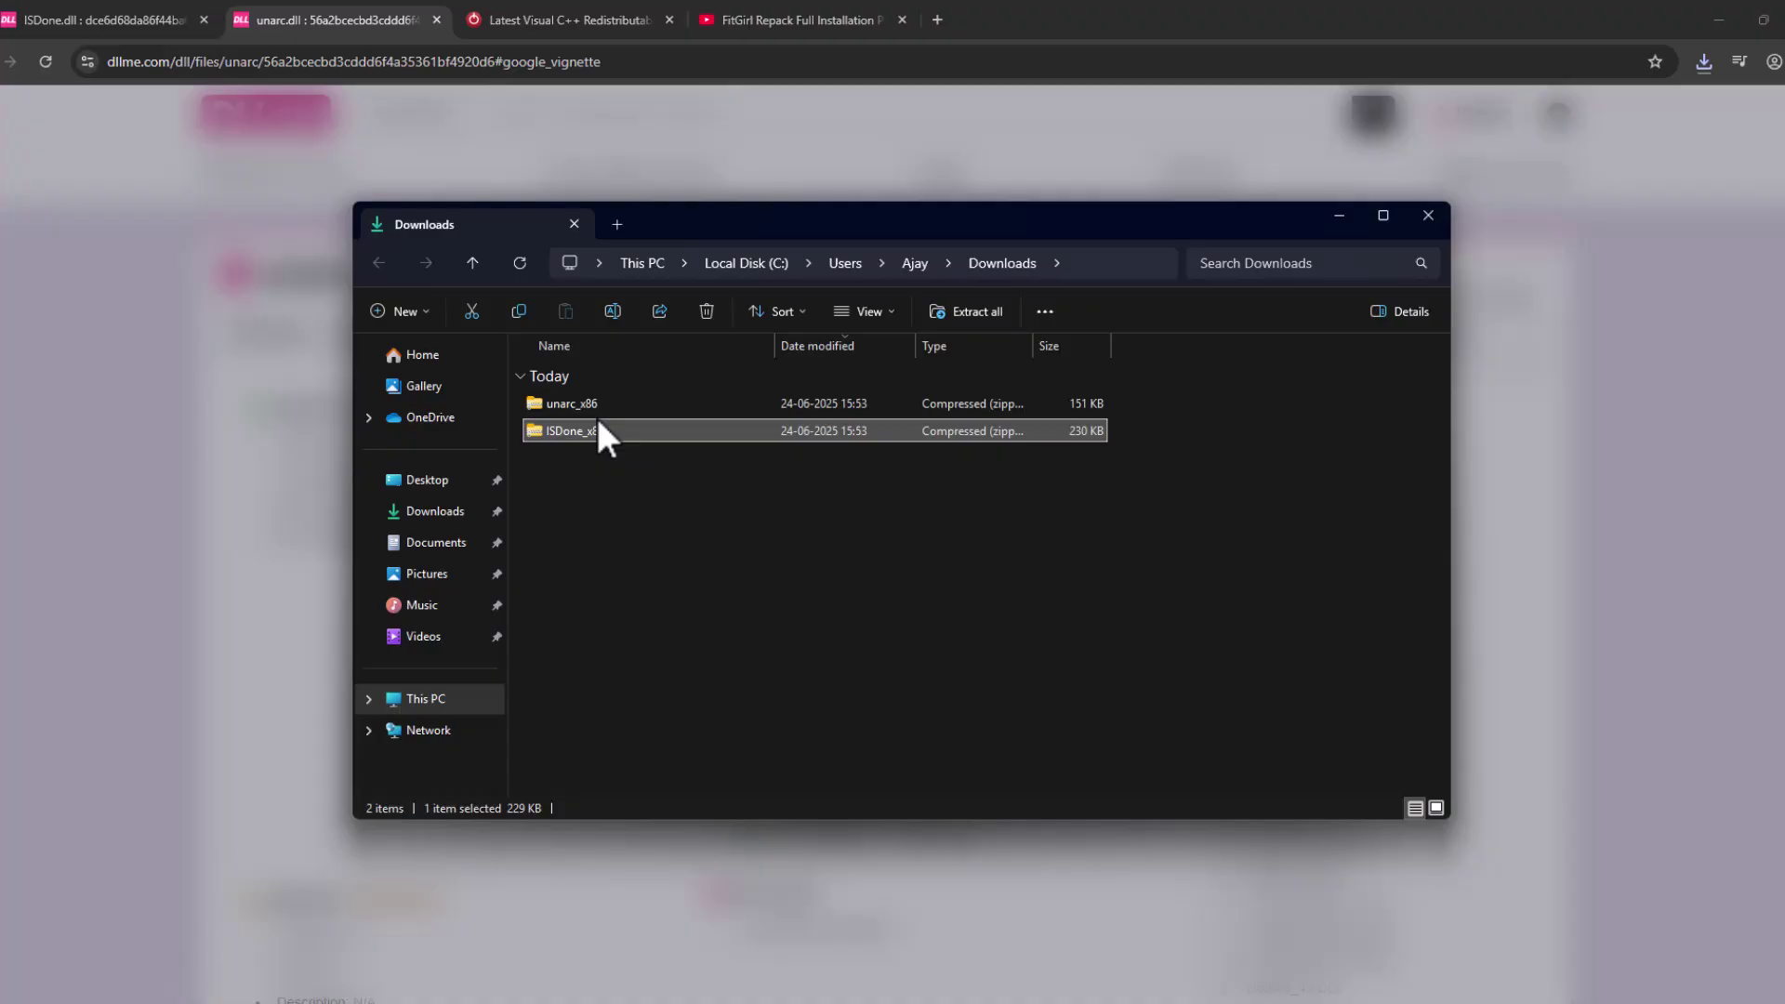
{"action": "left_click", "coordinate": [590, 410]}
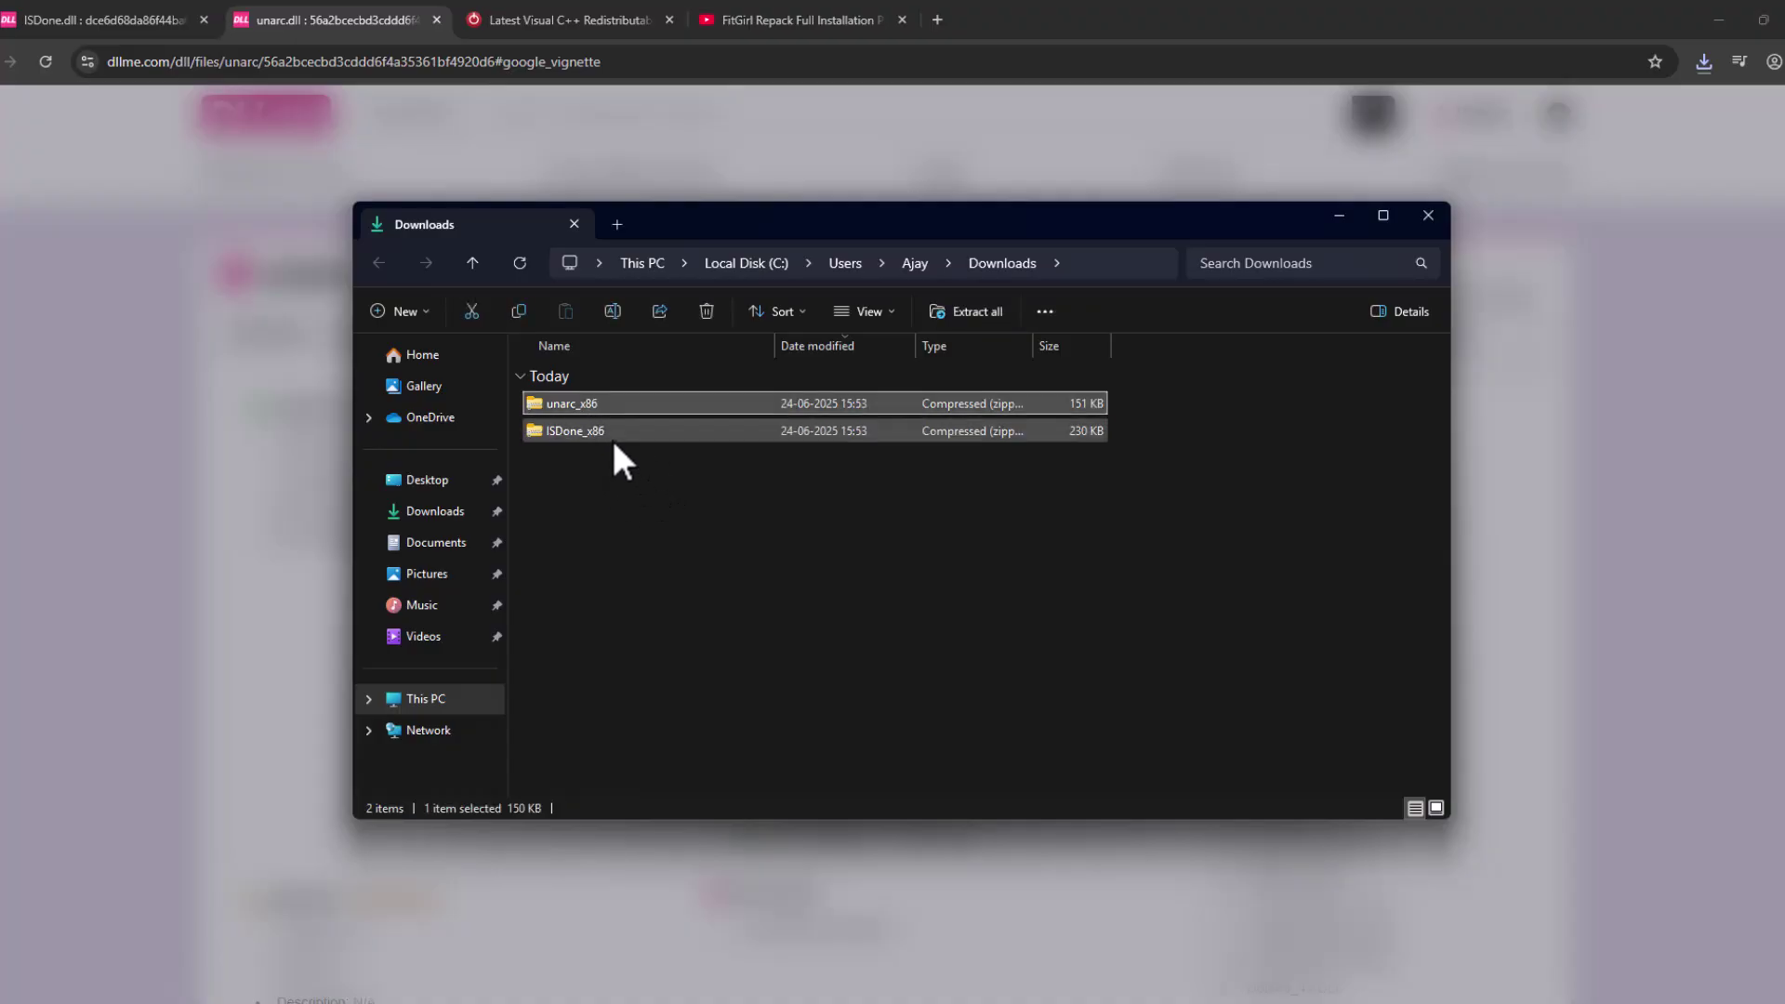
{"action": "right_click", "coordinate": [573, 407]}
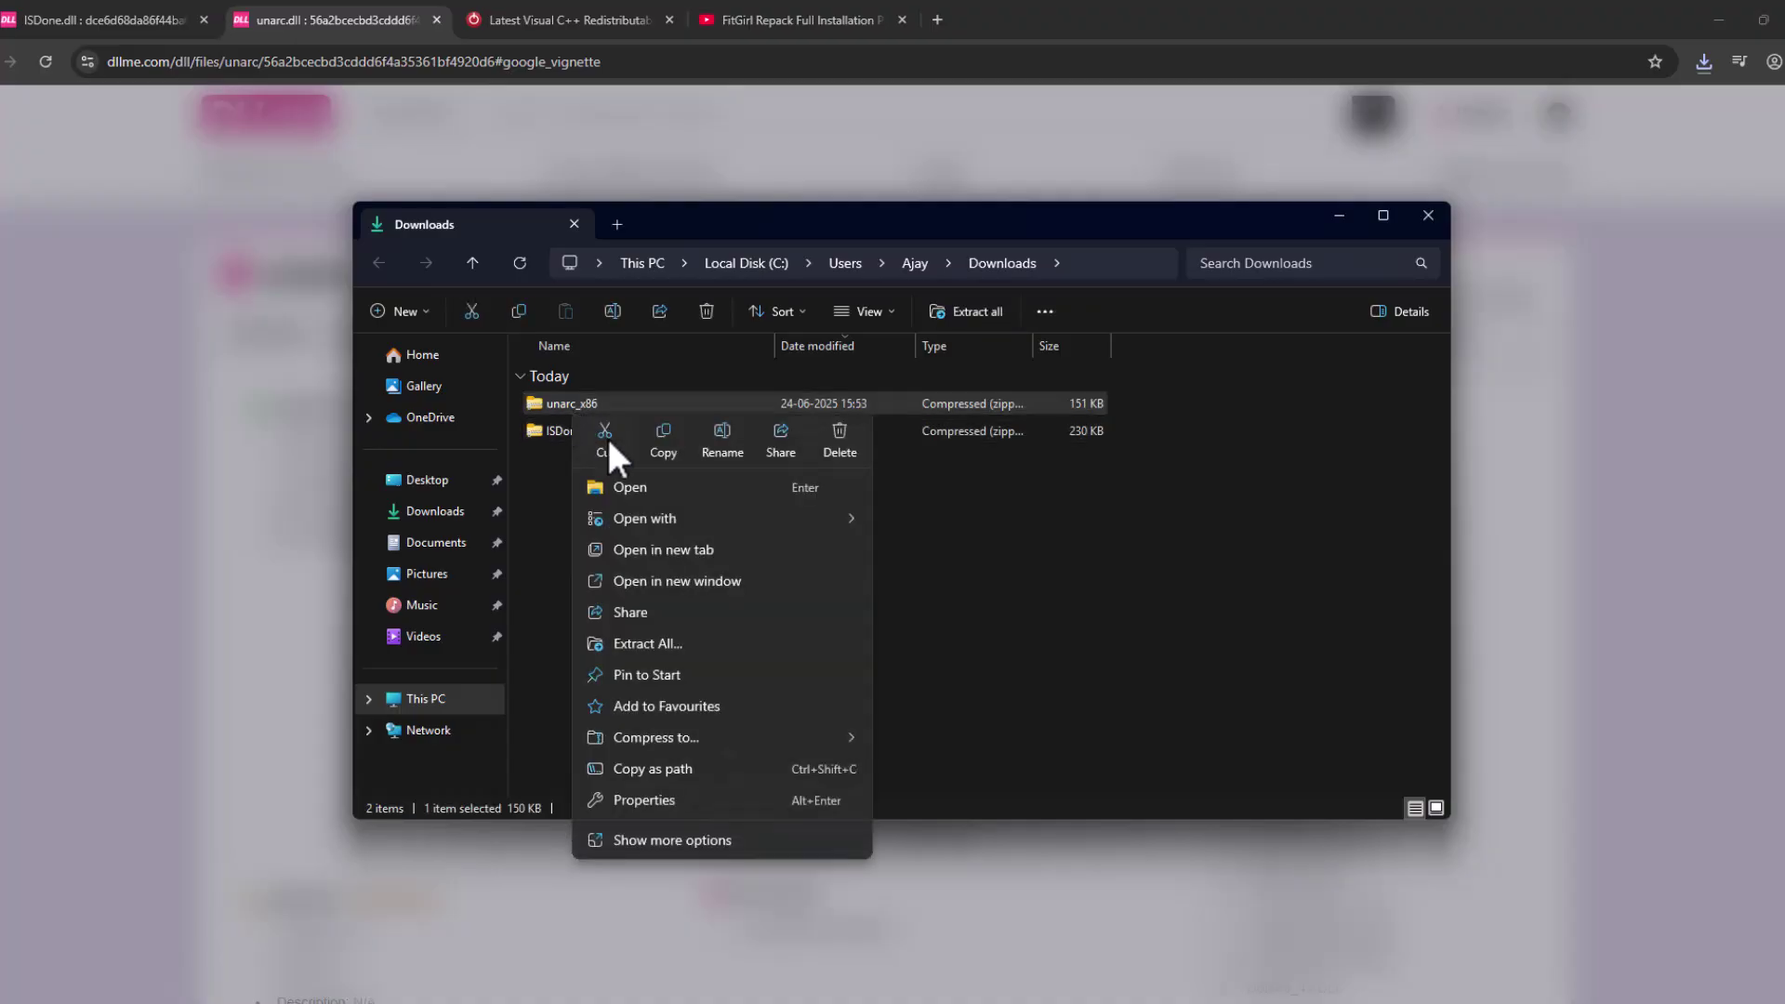
{"action": "left_click", "coordinate": [681, 642]}
{"action": "left_click", "coordinate": [1066, 699]}
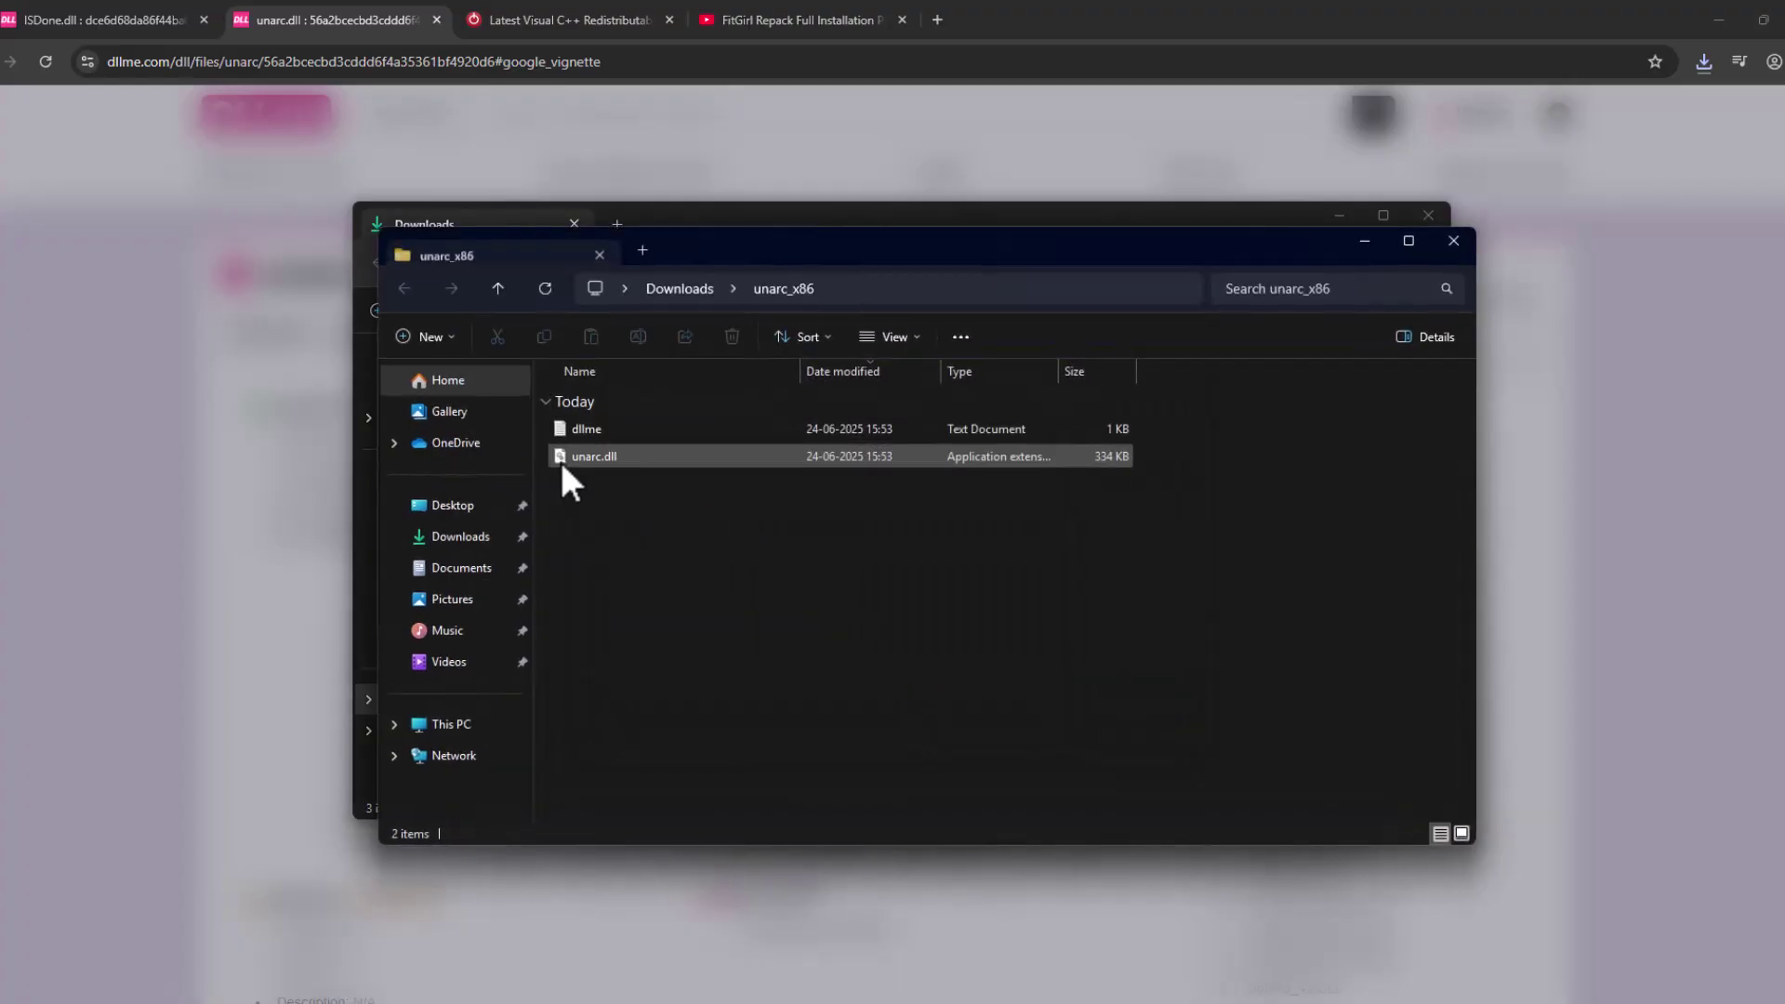
{"action": "left_click", "coordinate": [1718, 17]}
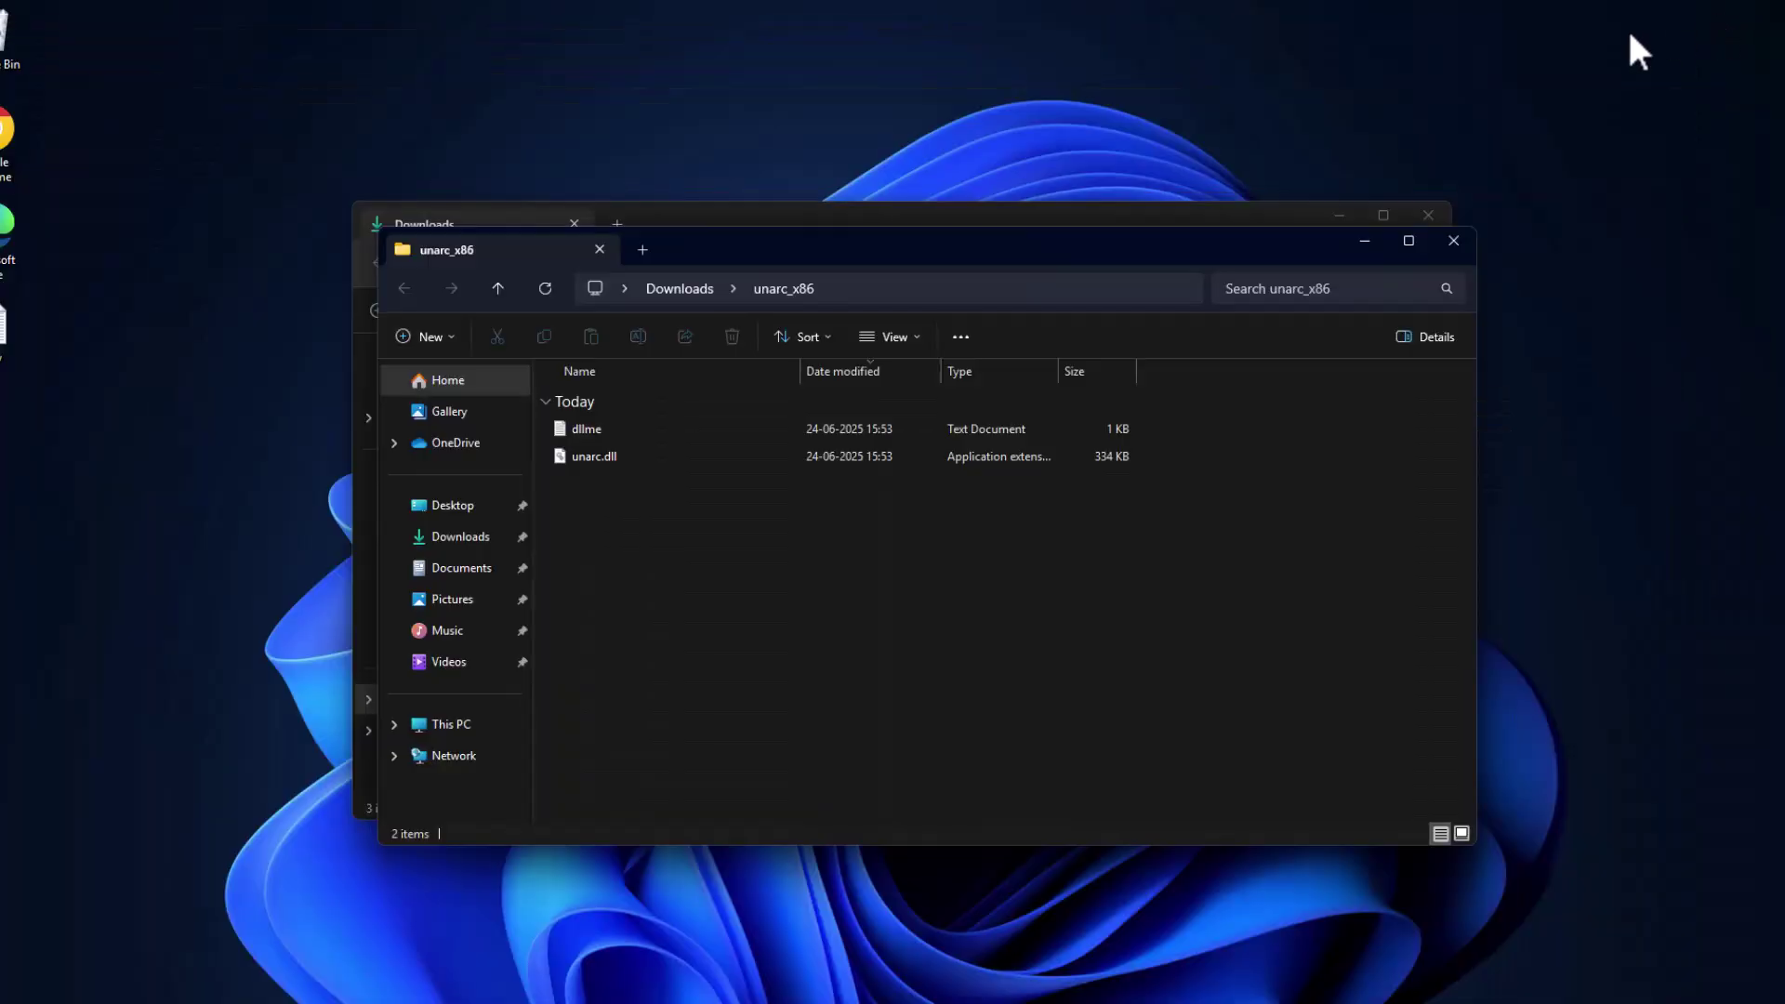
{"action": "left_click_drag", "start_coordinate": [601, 450], "coordinate": [223, 547]}
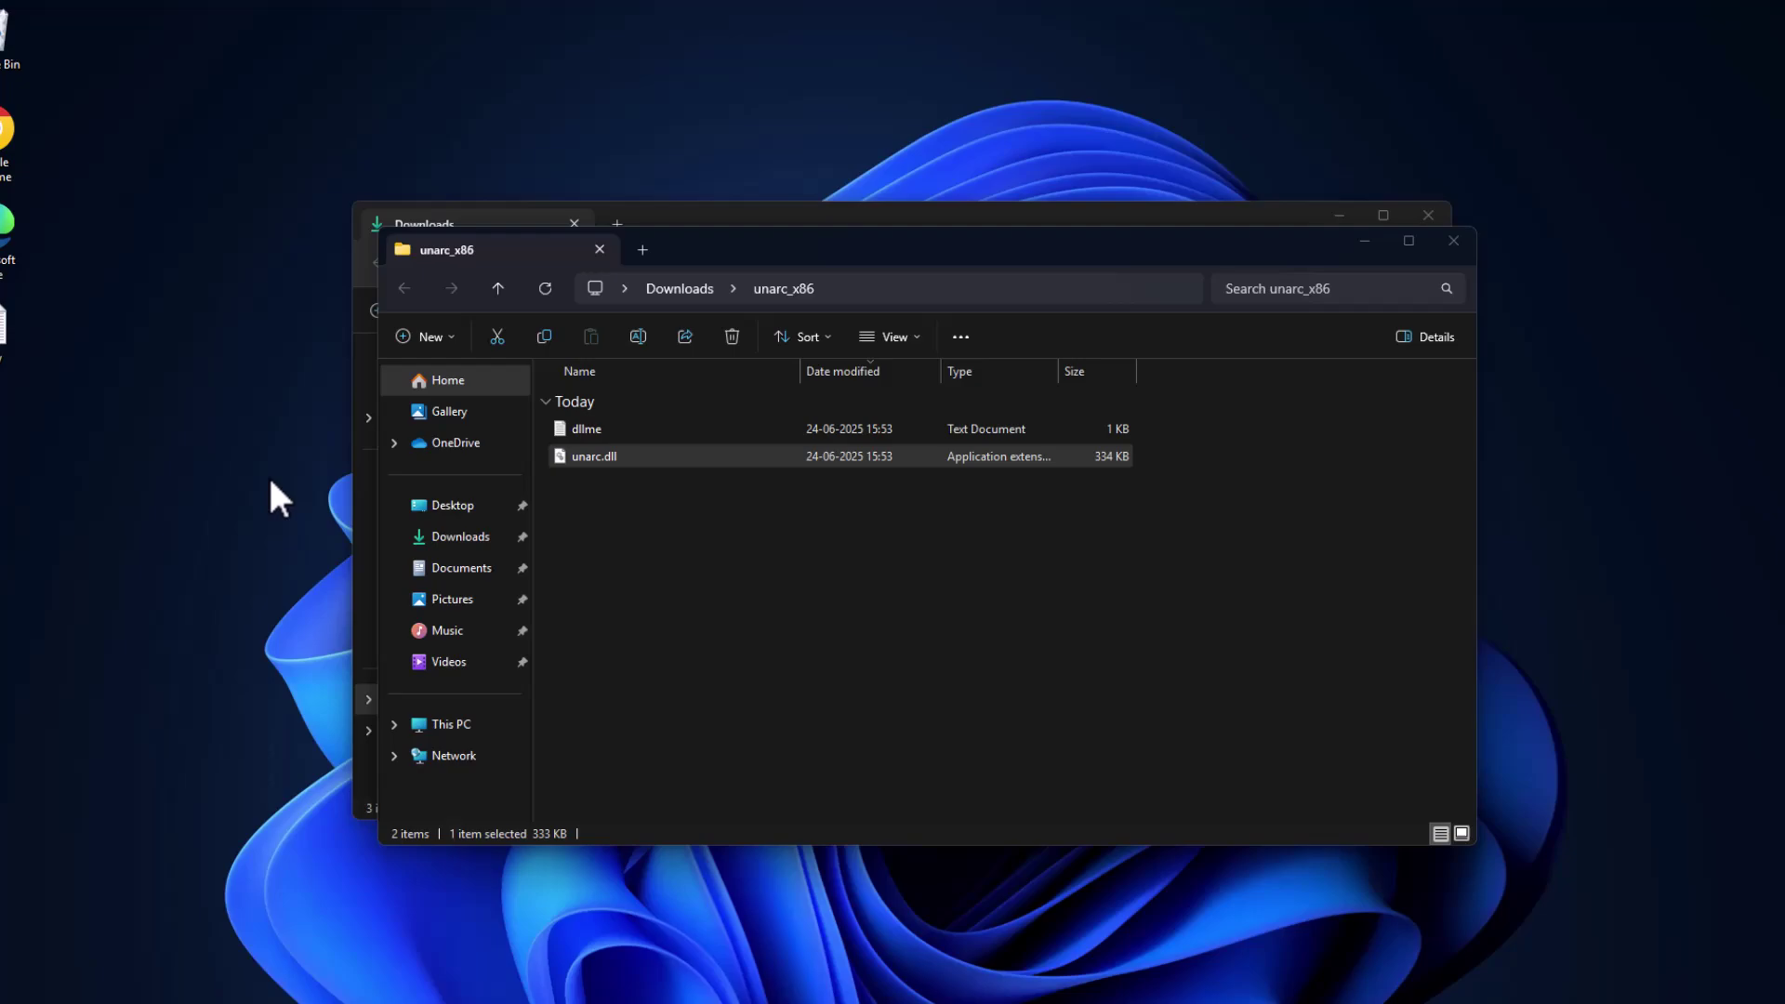
{"action": "left_click", "coordinate": [1454, 241]}
Extract ISDone_x86.zip and move ISDone.dll onto the desktop.
{"action": "left_click", "coordinate": [577, 440]}
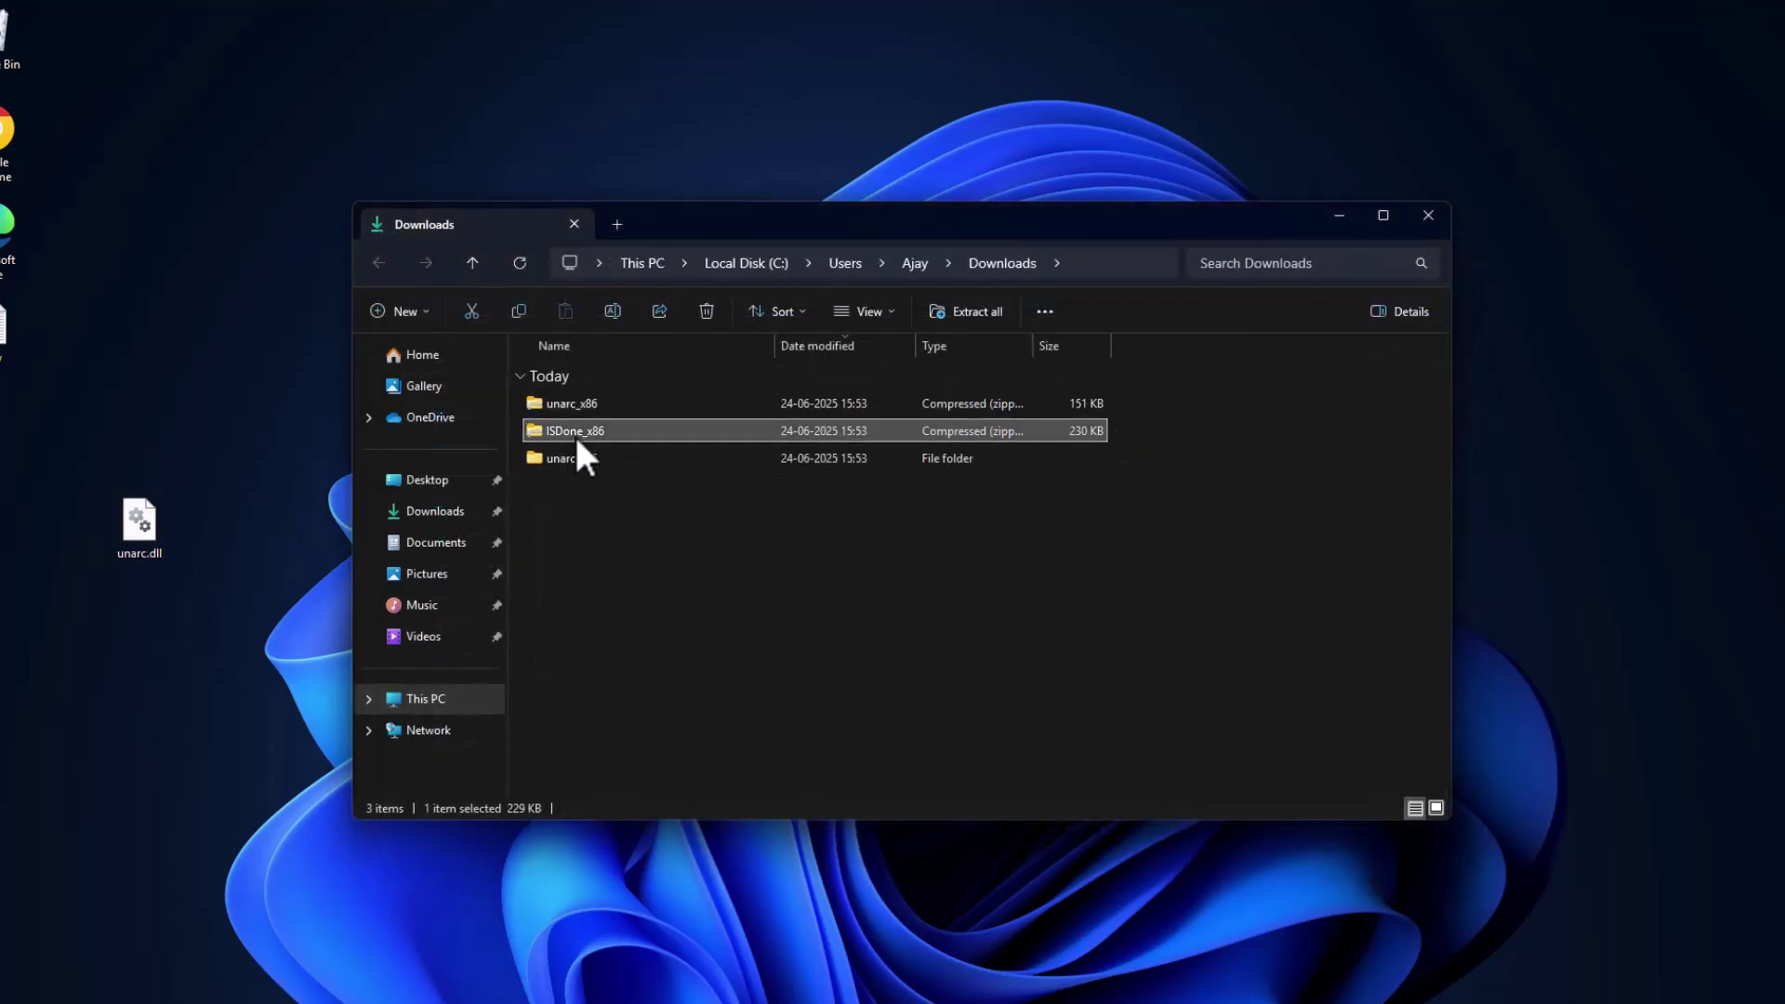
{"action": "right_click", "coordinate": [566, 430]}
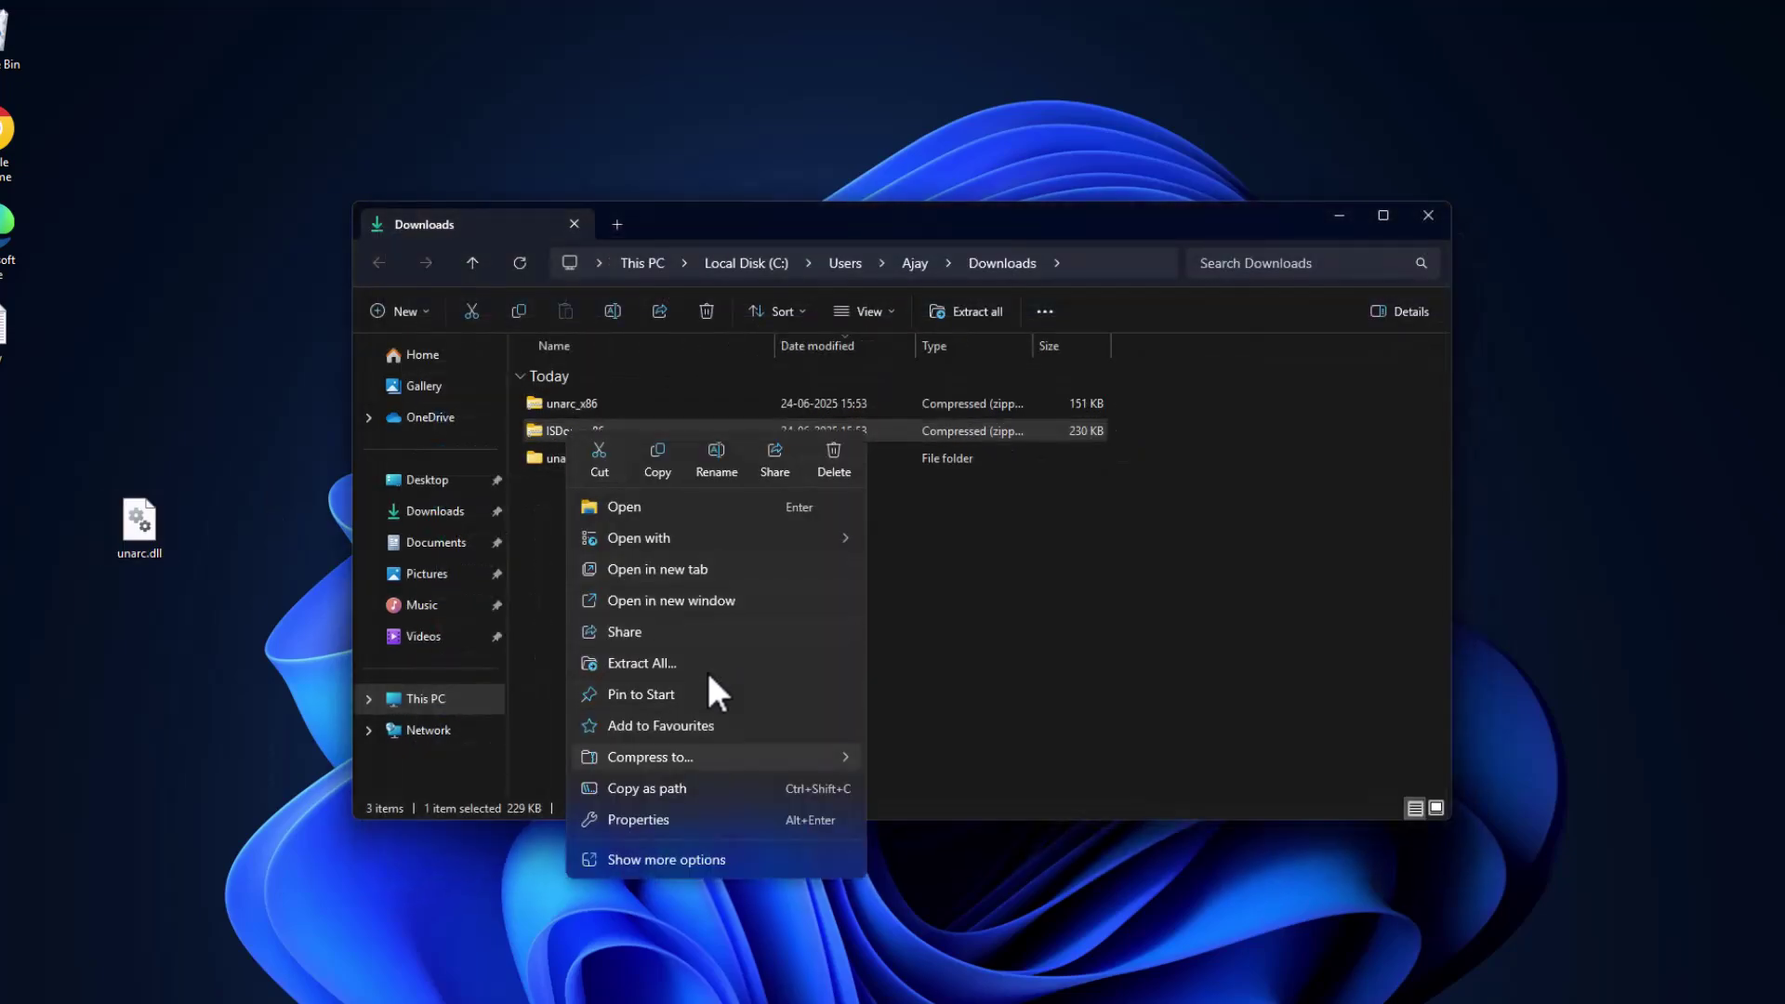
{"action": "left_click", "coordinate": [662, 663]}
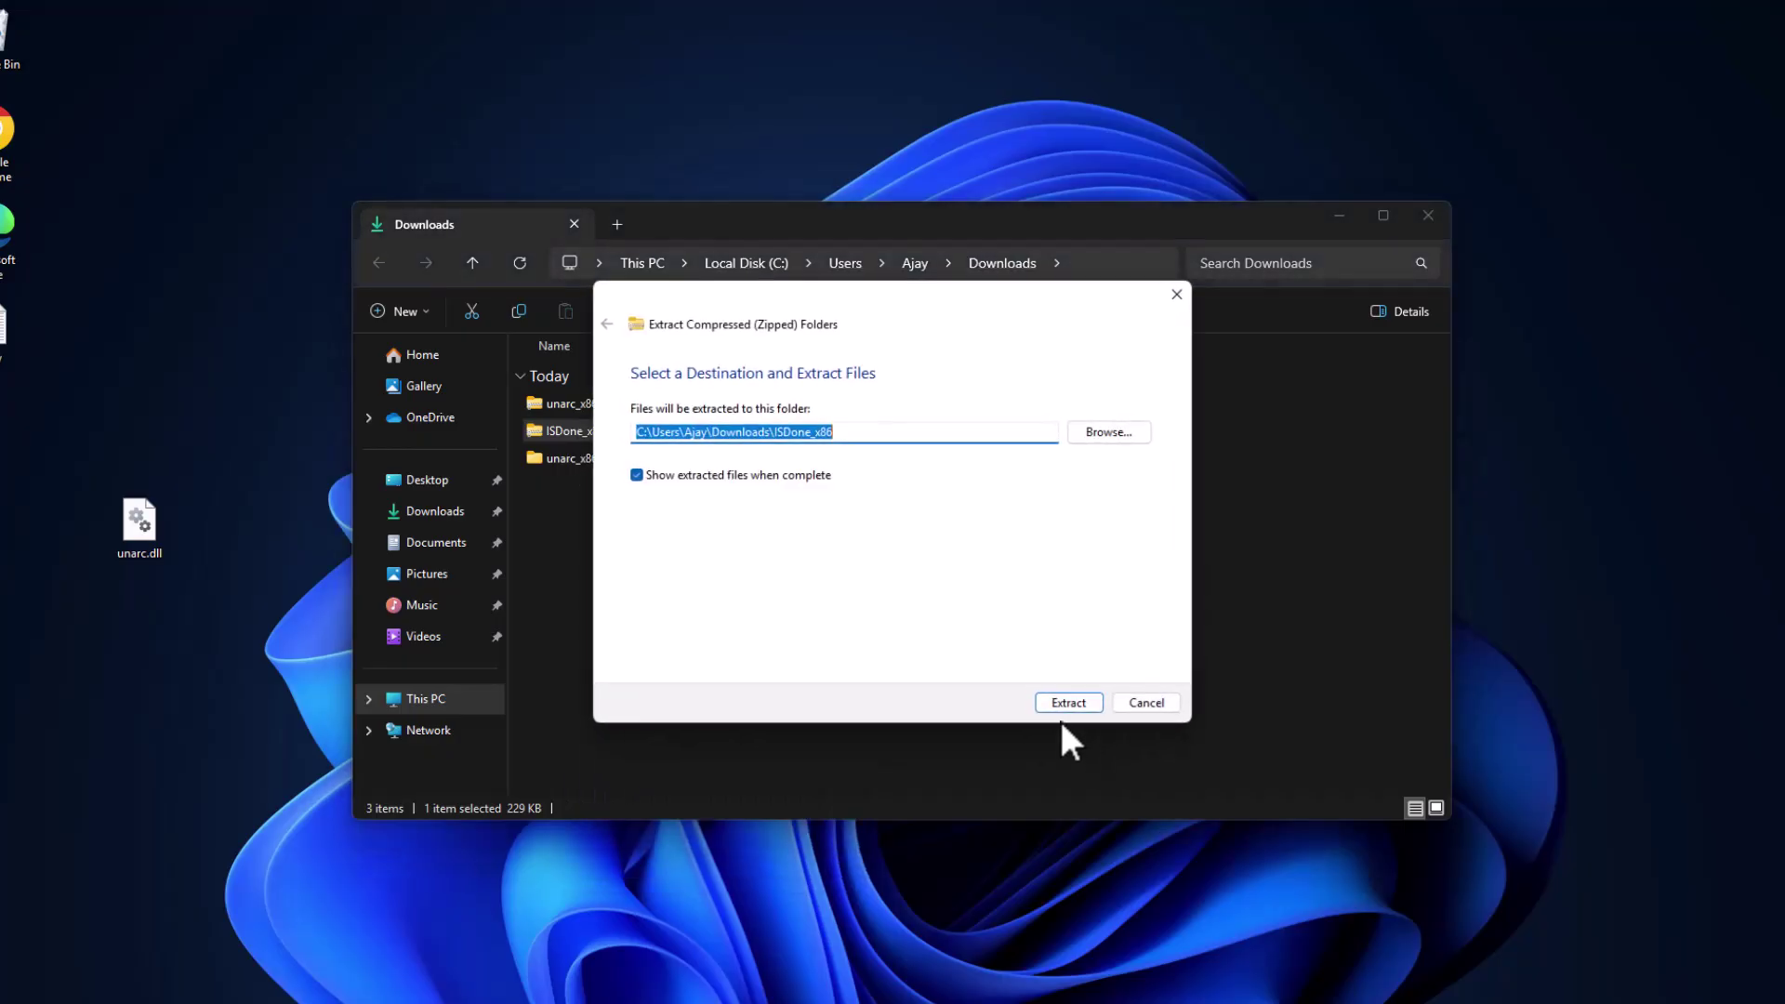
{"action": "left_click_drag", "start_coordinate": [606, 483], "coordinate": [506, 532]}
{"action": "left_click", "coordinate": [1479, 266]}
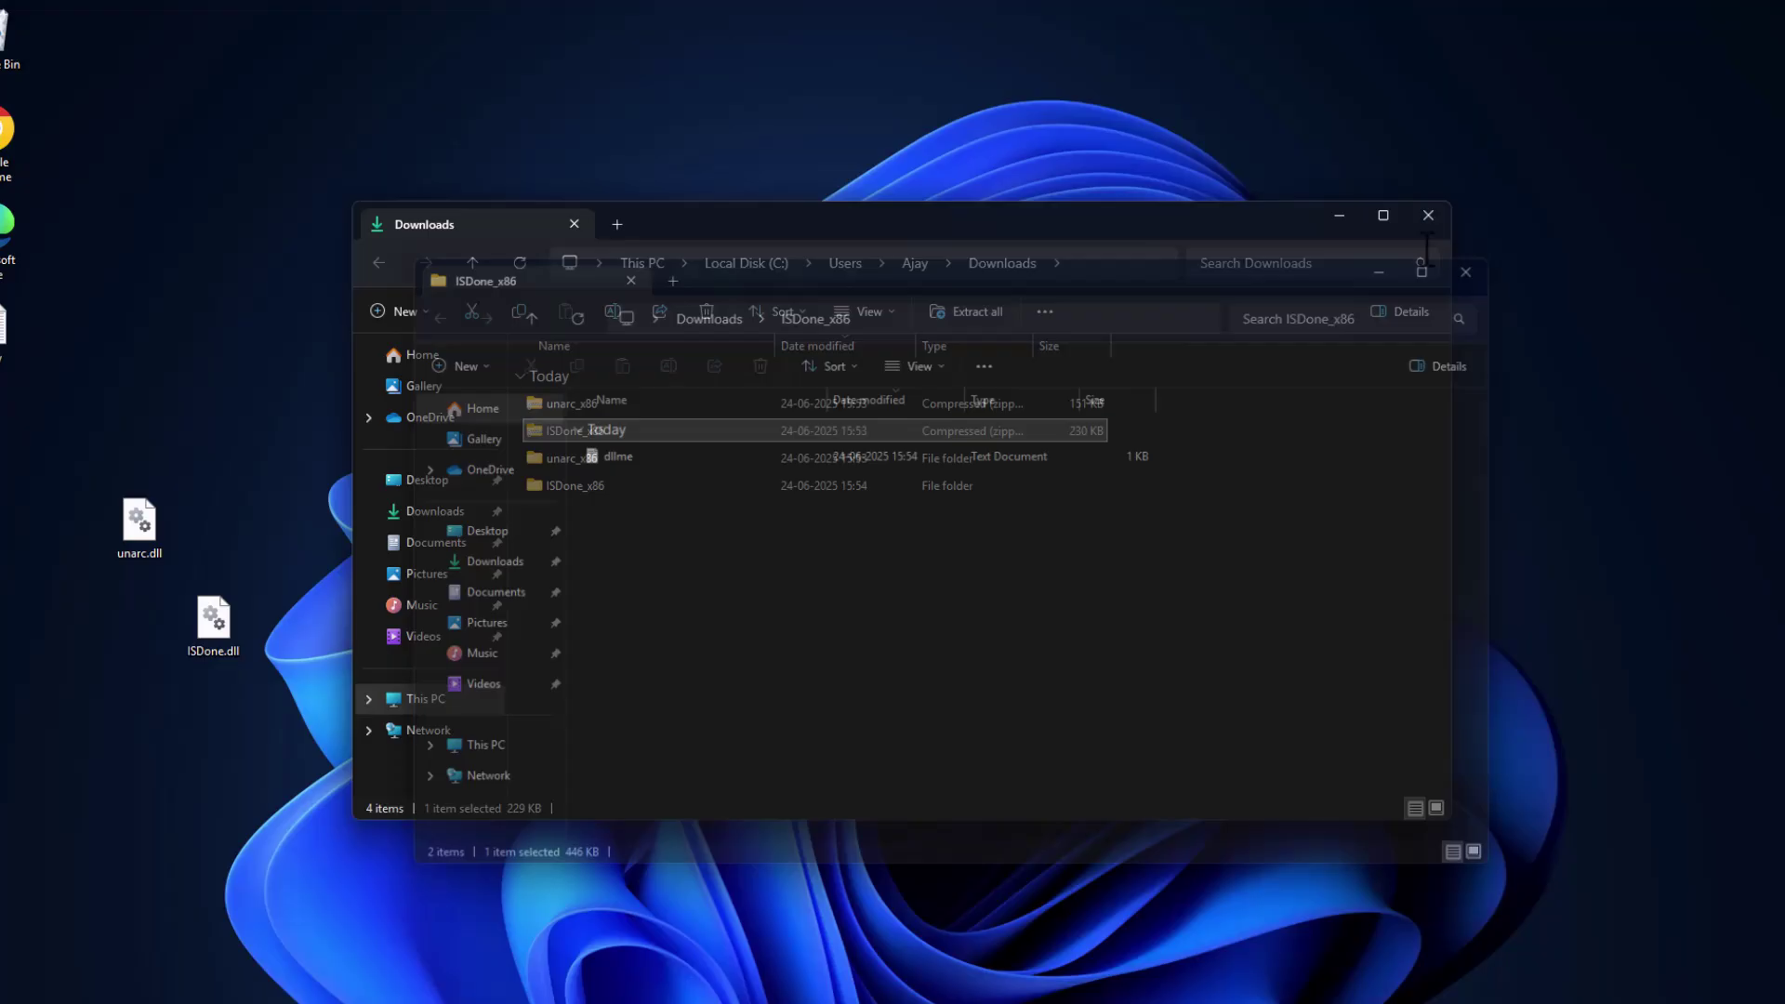
Copy unarc.dll and ISDone.dll from the desktop.
{"action": "left_click", "coordinate": [433, 702]}
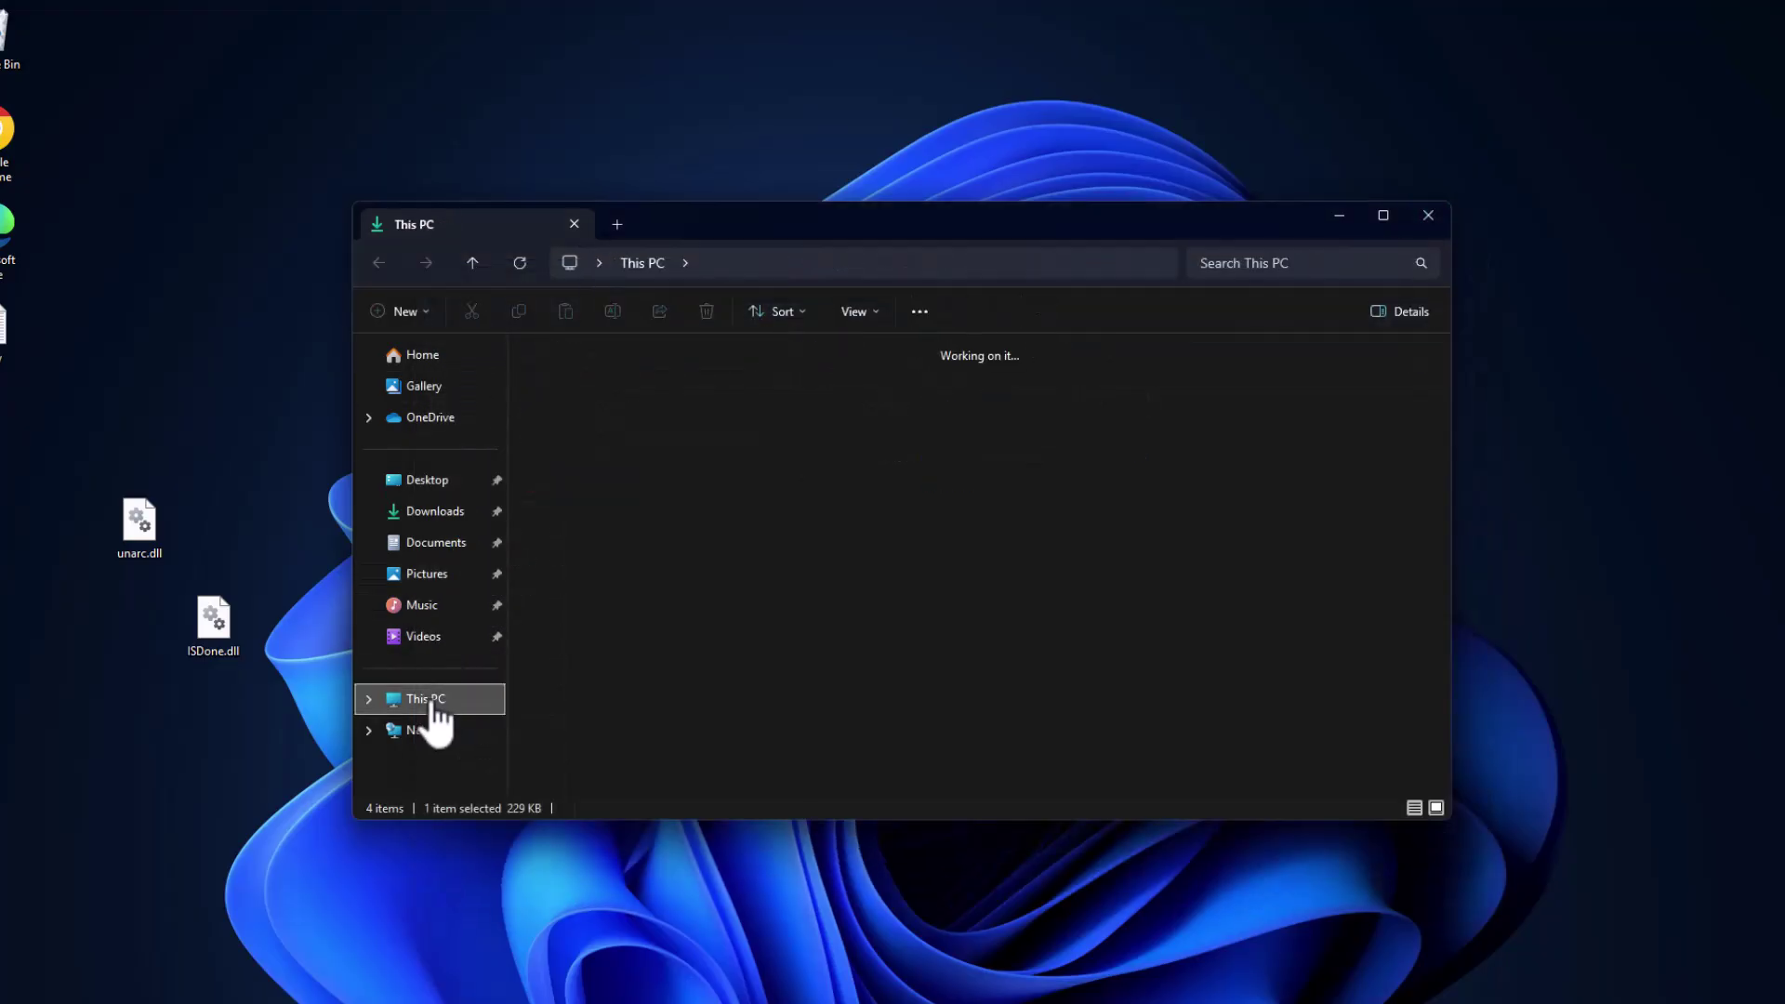
{"action": "left_click_drag", "start_coordinate": [243, 721], "coordinate": [86, 536]}
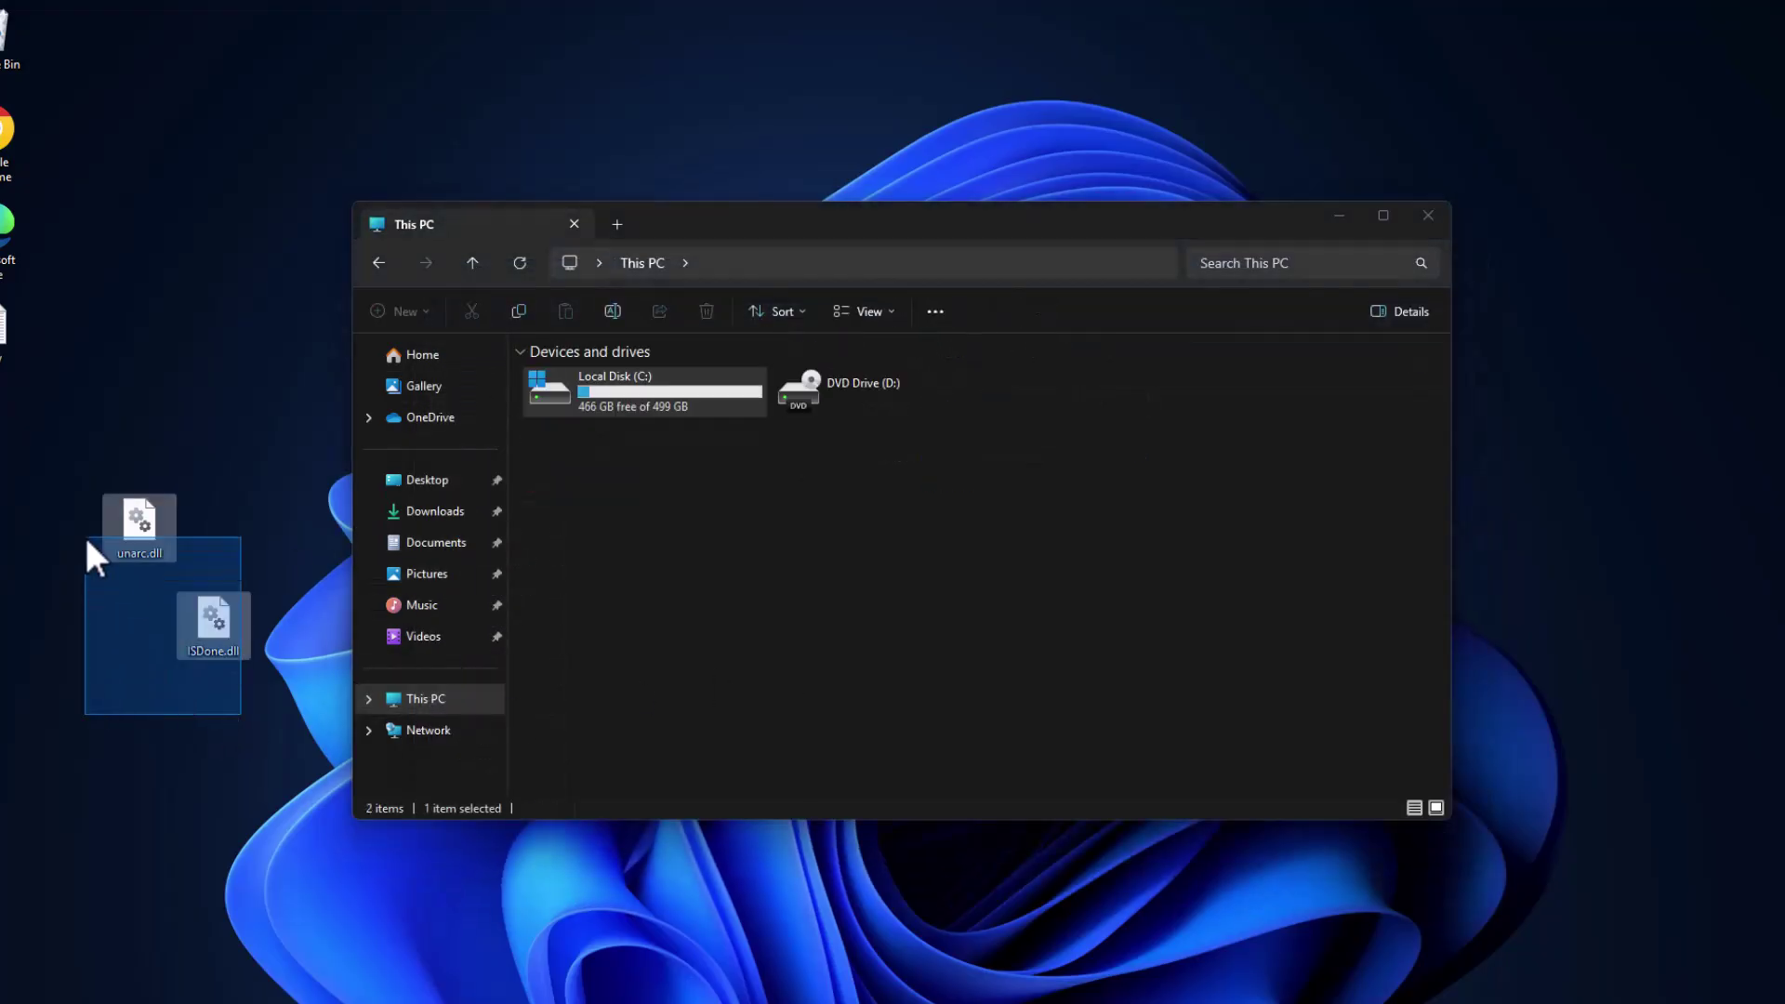
{"action": "right_click", "coordinate": [140, 532]}
{"action": "left_click", "coordinate": [238, 556]}
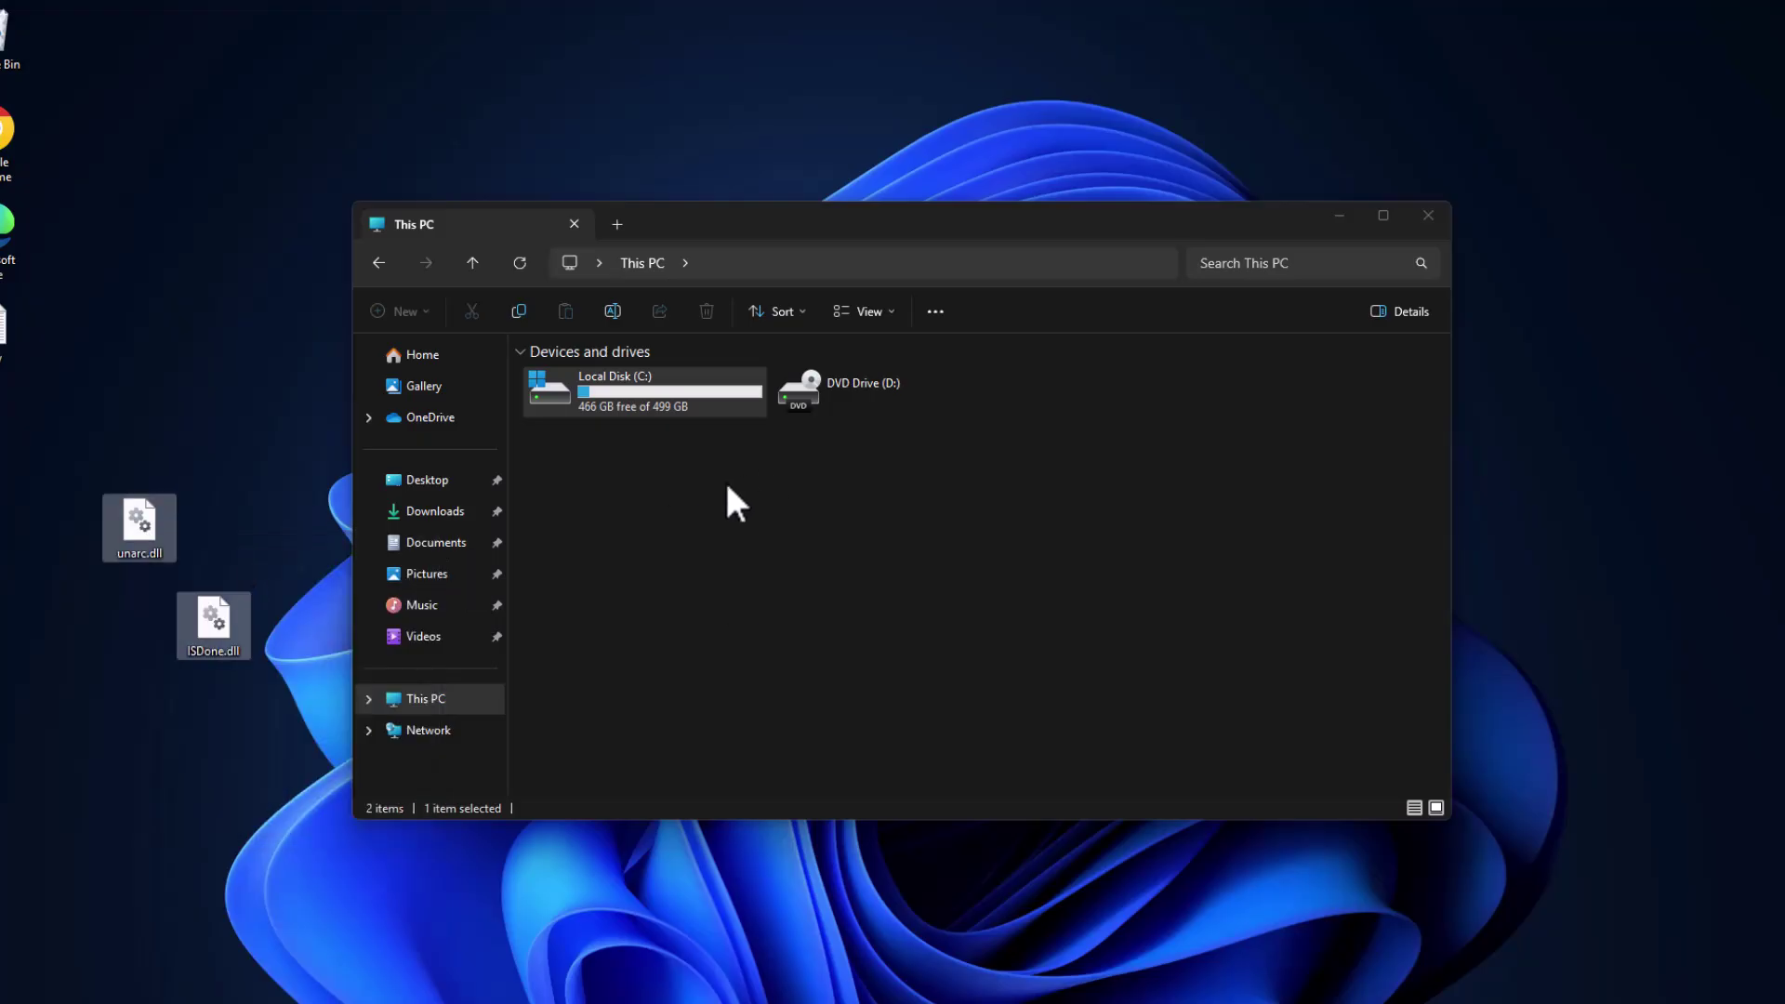
Paste both DLLs into C:\Windows\System32, granting administrator permission for both files.
{"action": "double_click", "coordinate": [649, 398]}
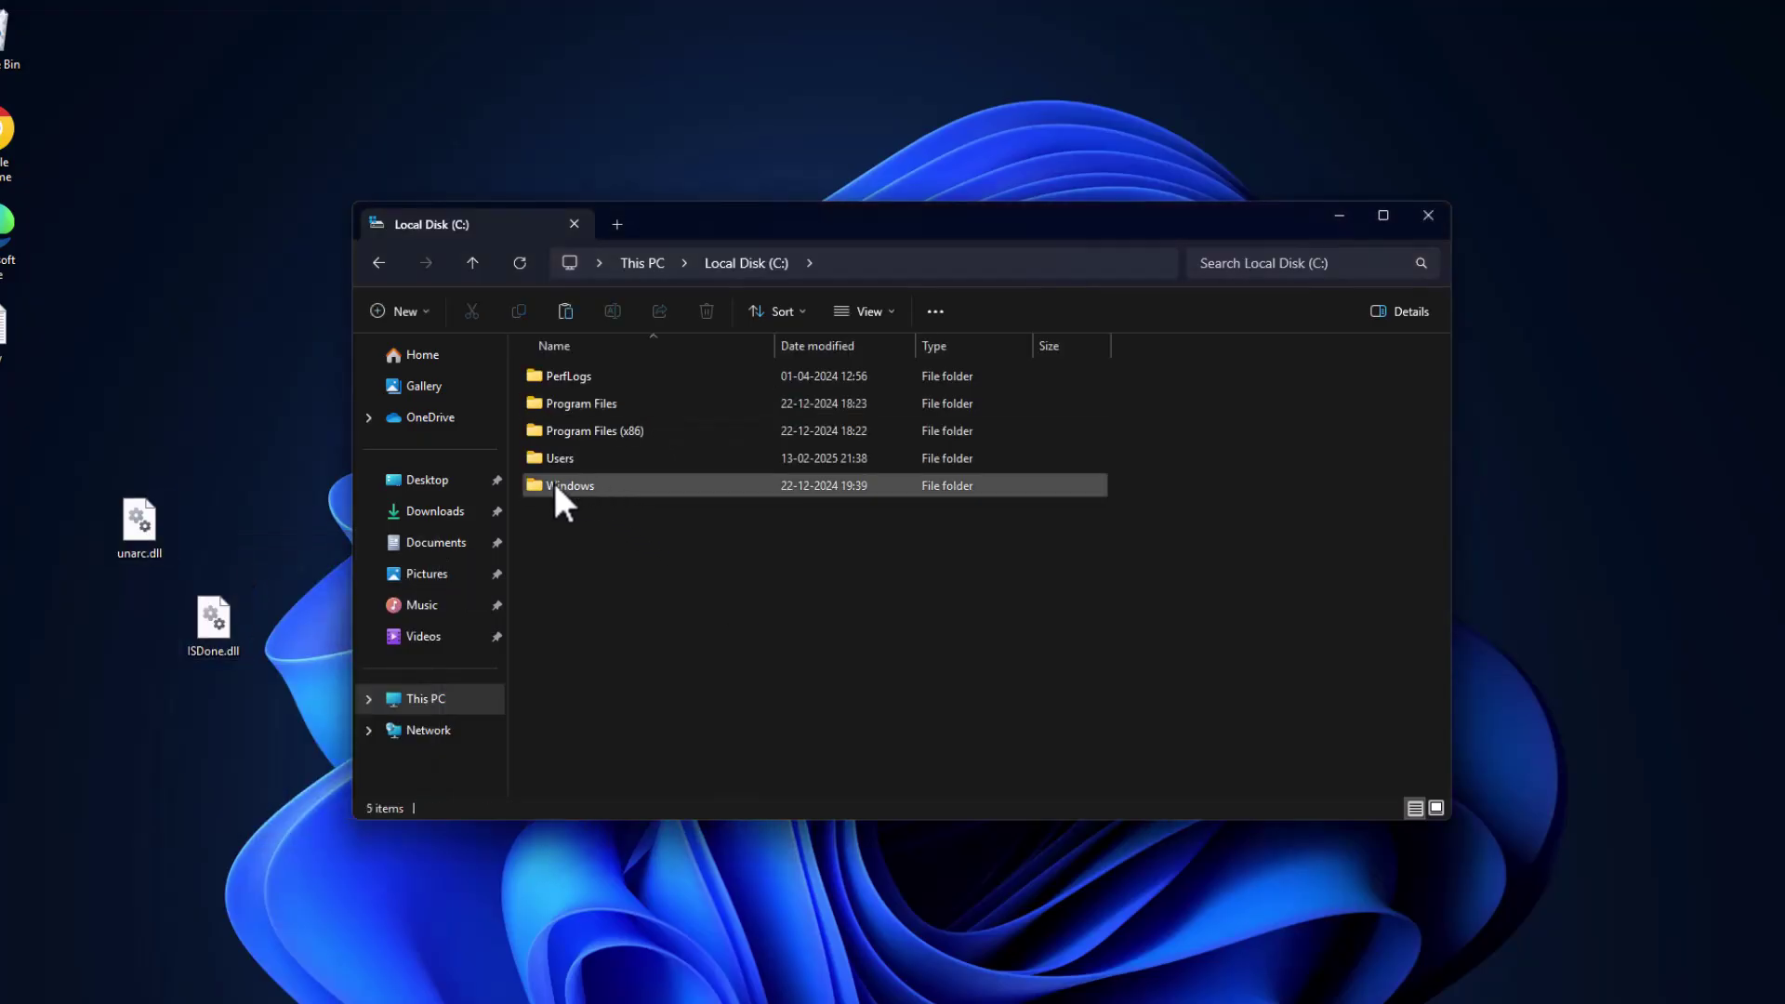
{"action": "double_click", "coordinate": [562, 485]}
{"action": "left_click", "coordinate": [667, 588]}
{"action": "key", "text": "s"}
{"action": "key", "text": "s"}
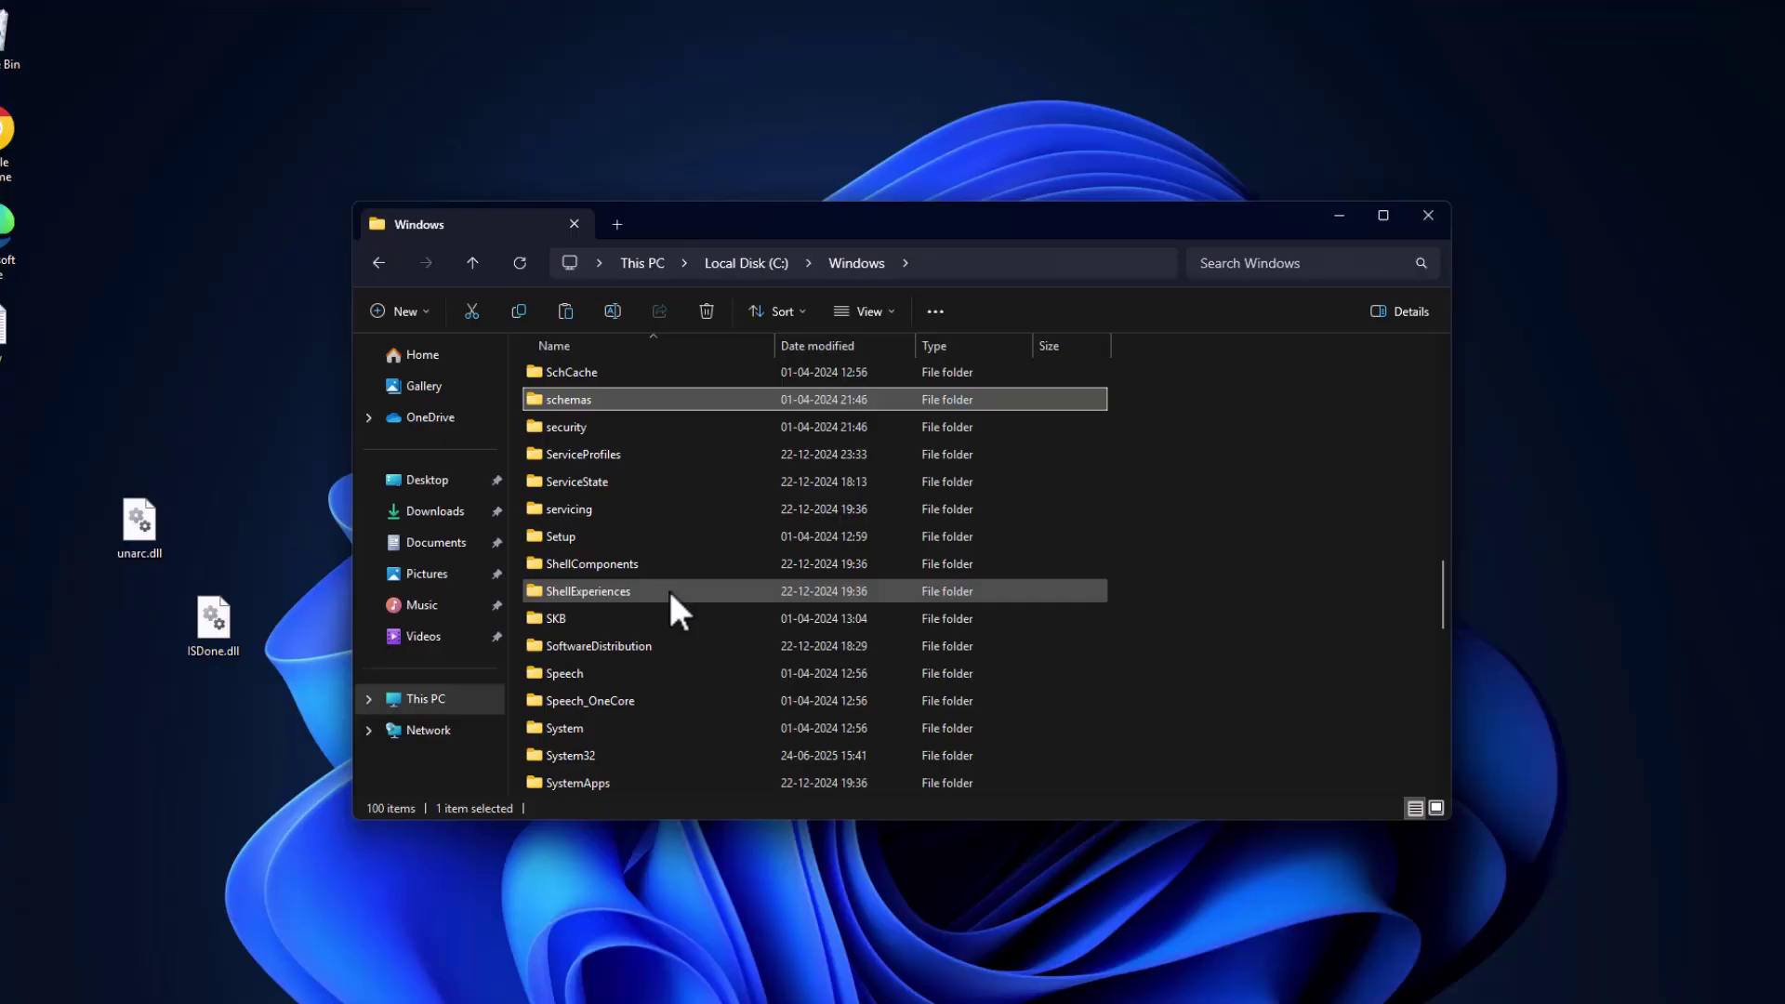
{"action": "key", "text": "s"}
{"action": "key", "text": "s"}
{"action": "key", "text": "s"}
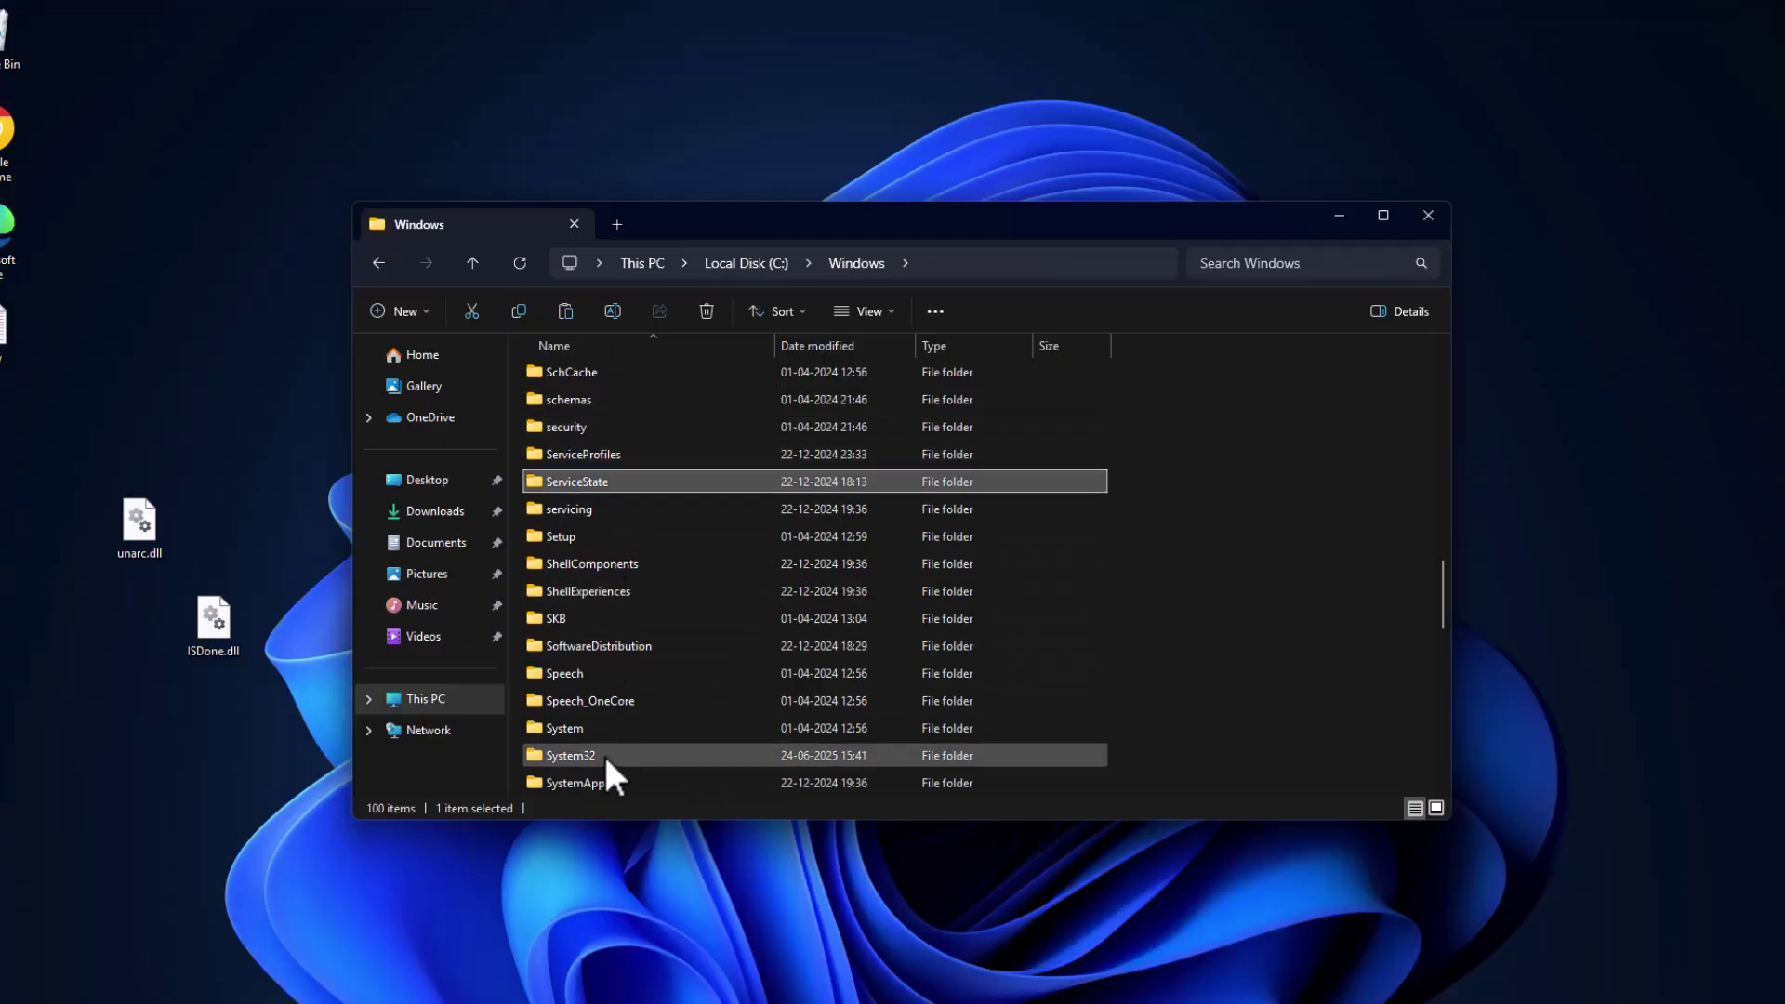
{"action": "double_click", "coordinate": [604, 753]}
{"action": "right_click", "coordinate": [1209, 441]}
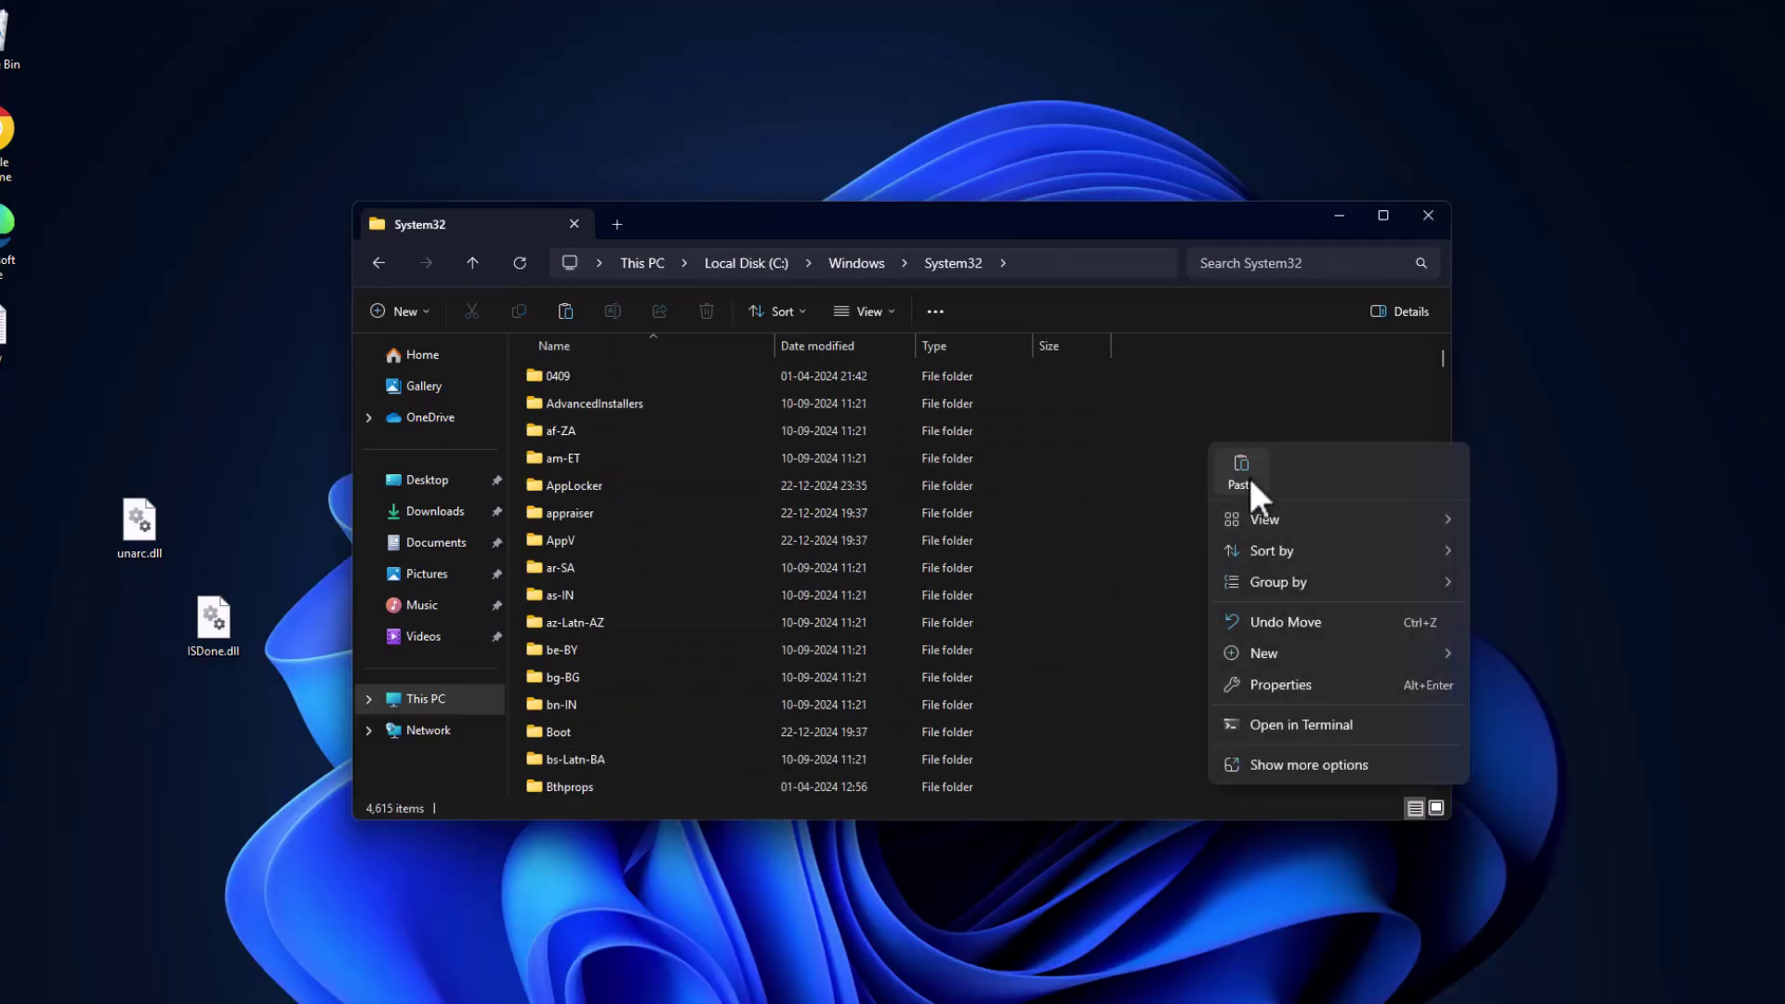
{"action": "left_click", "coordinate": [1242, 474]}
{"action": "left_click", "coordinate": [228, 390]}
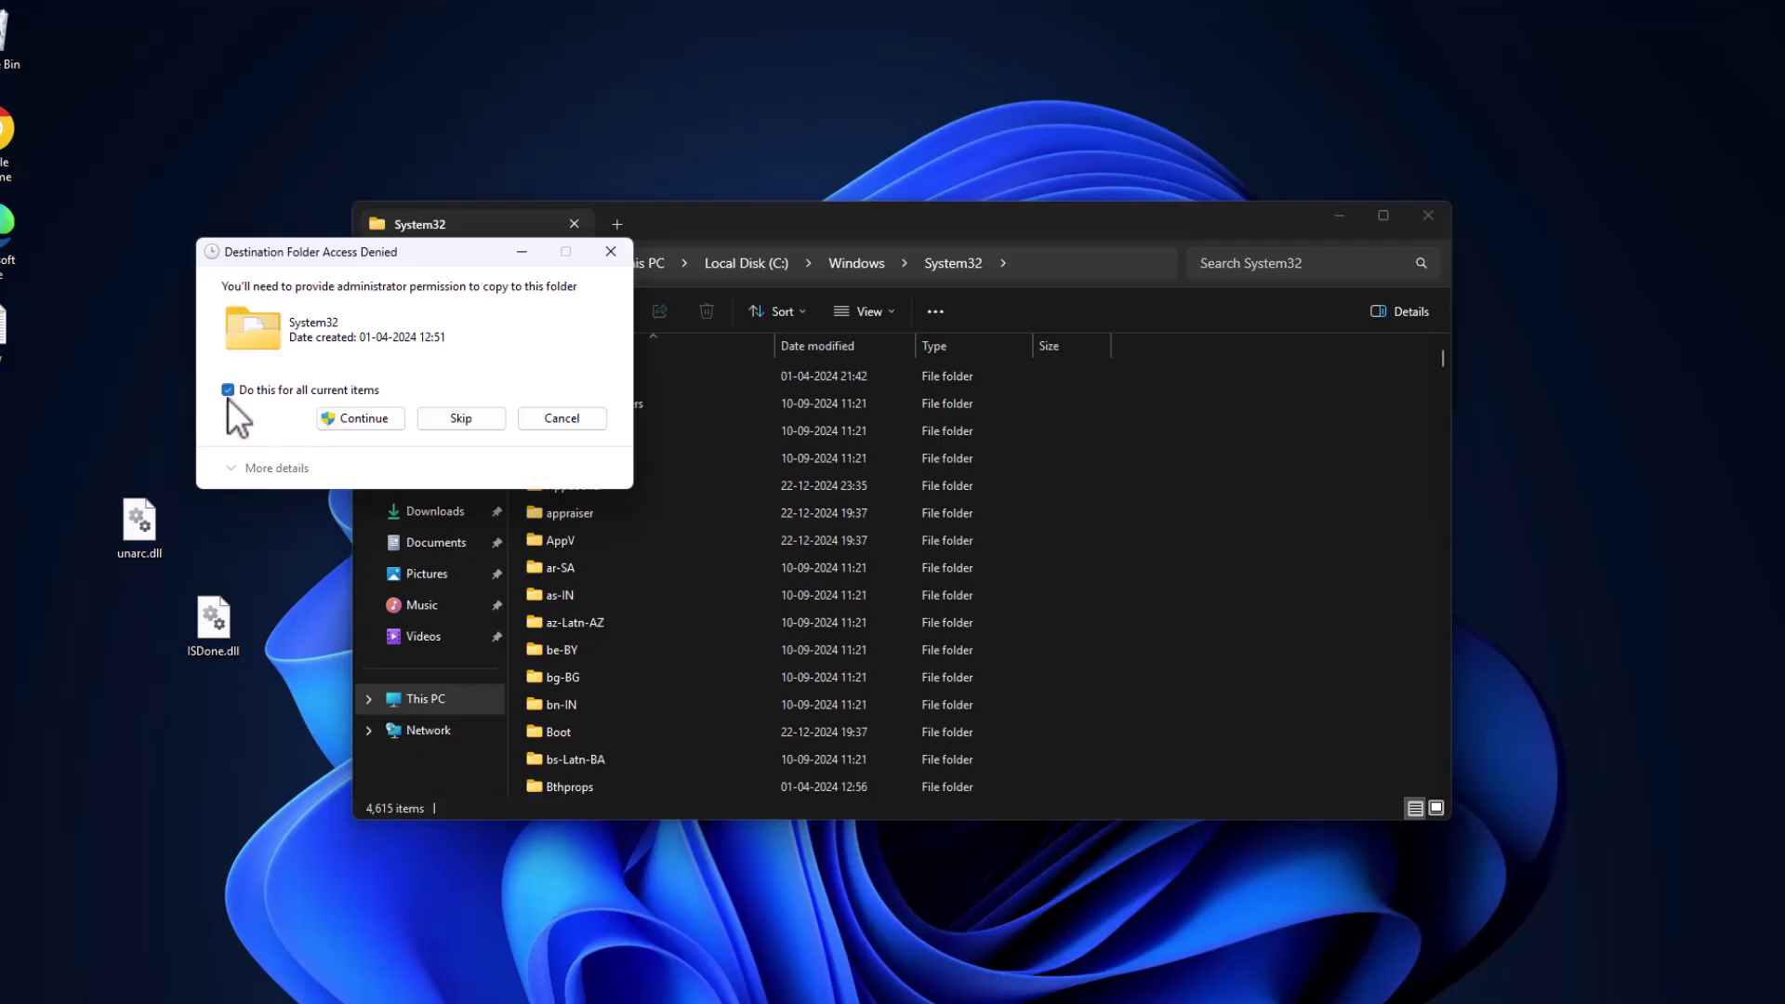
{"action": "left_click", "coordinate": [359, 421]}
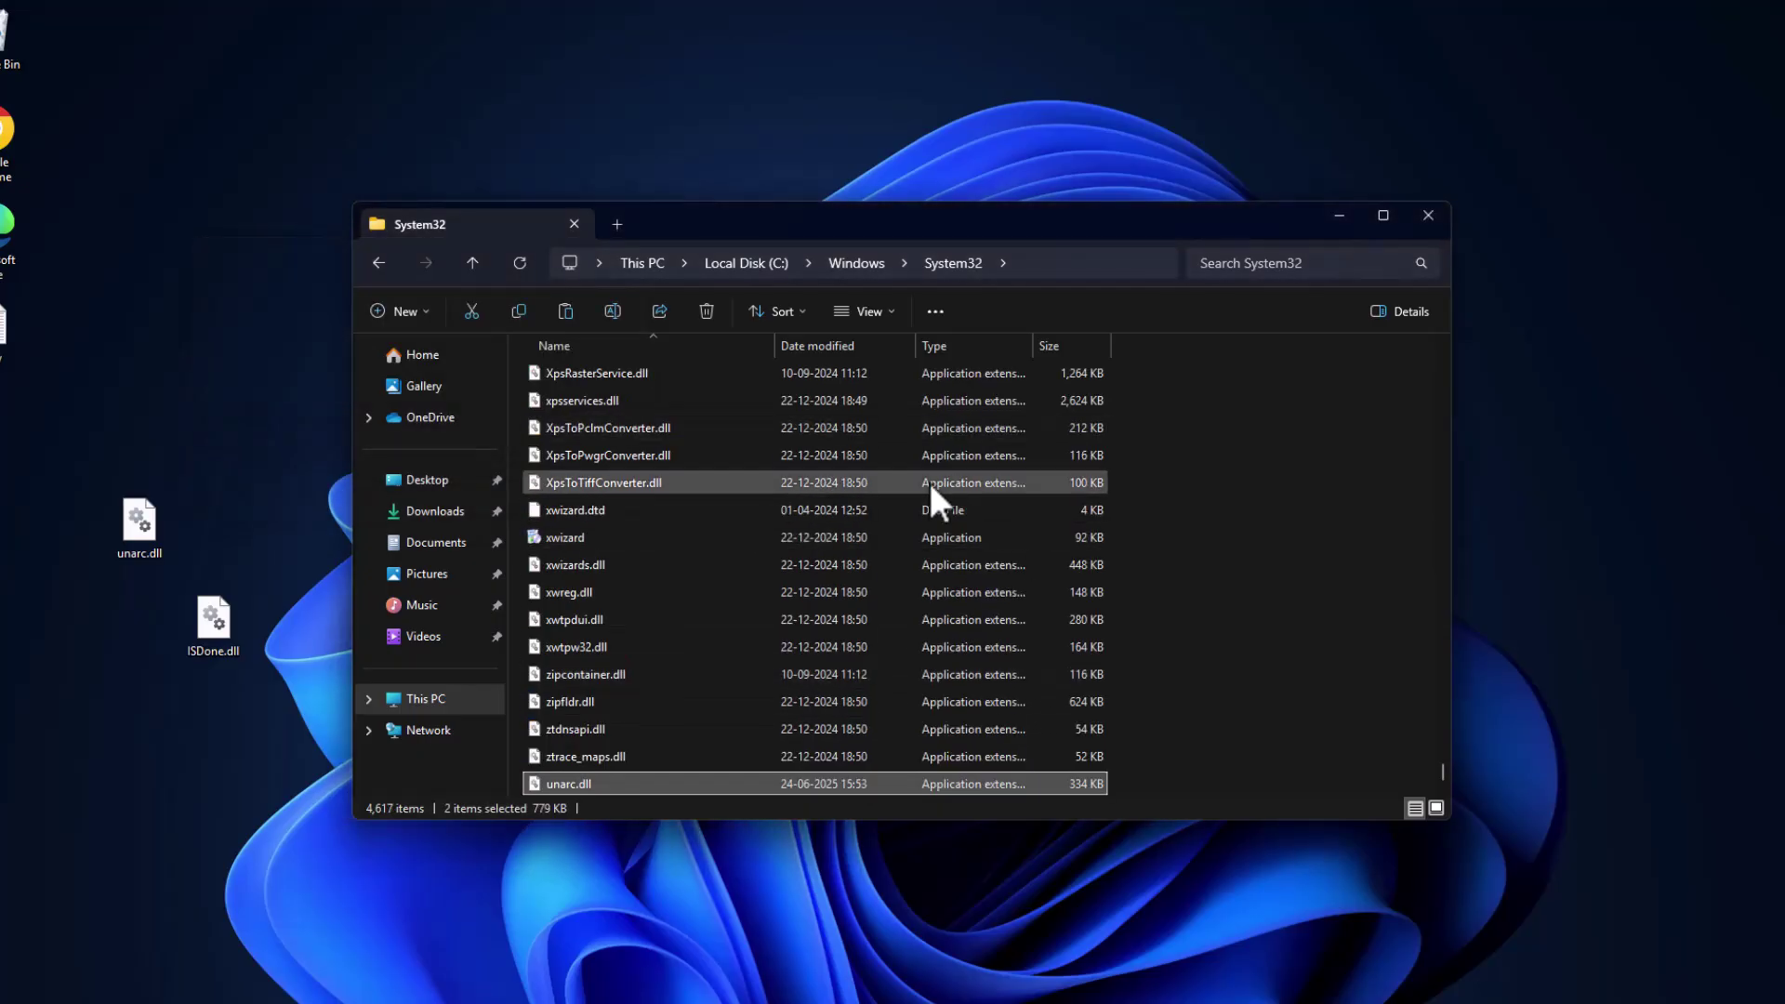
Paste both DLLs into C:\Windows\SysWOW64 too, then select the TechPowerUp link in new.txt.
{"action": "left_click", "coordinate": [378, 263]}
{"action": "scroll", "coordinate": [1442, 569], "scroll_direction": "down", "scroll_amount": 1}
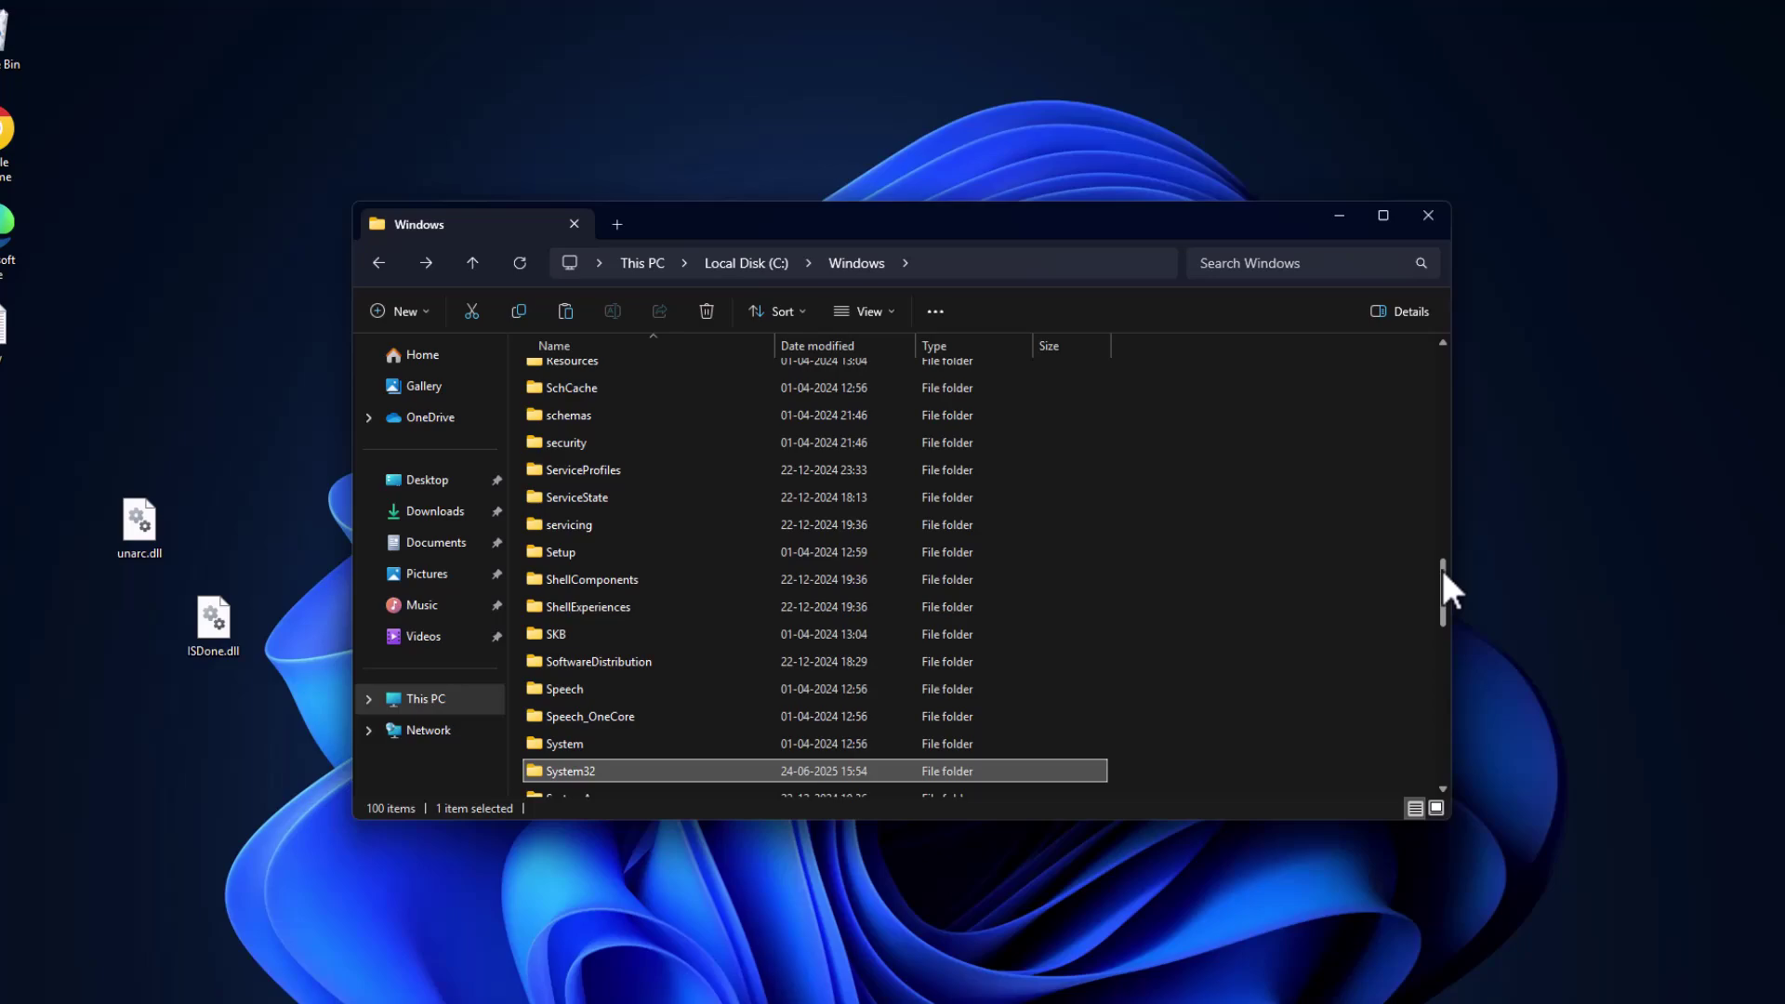
{"action": "scroll", "coordinate": [1442, 569], "scroll_direction": "down", "scroll_amount": 3}
{"action": "left_click", "coordinate": [549, 601]}
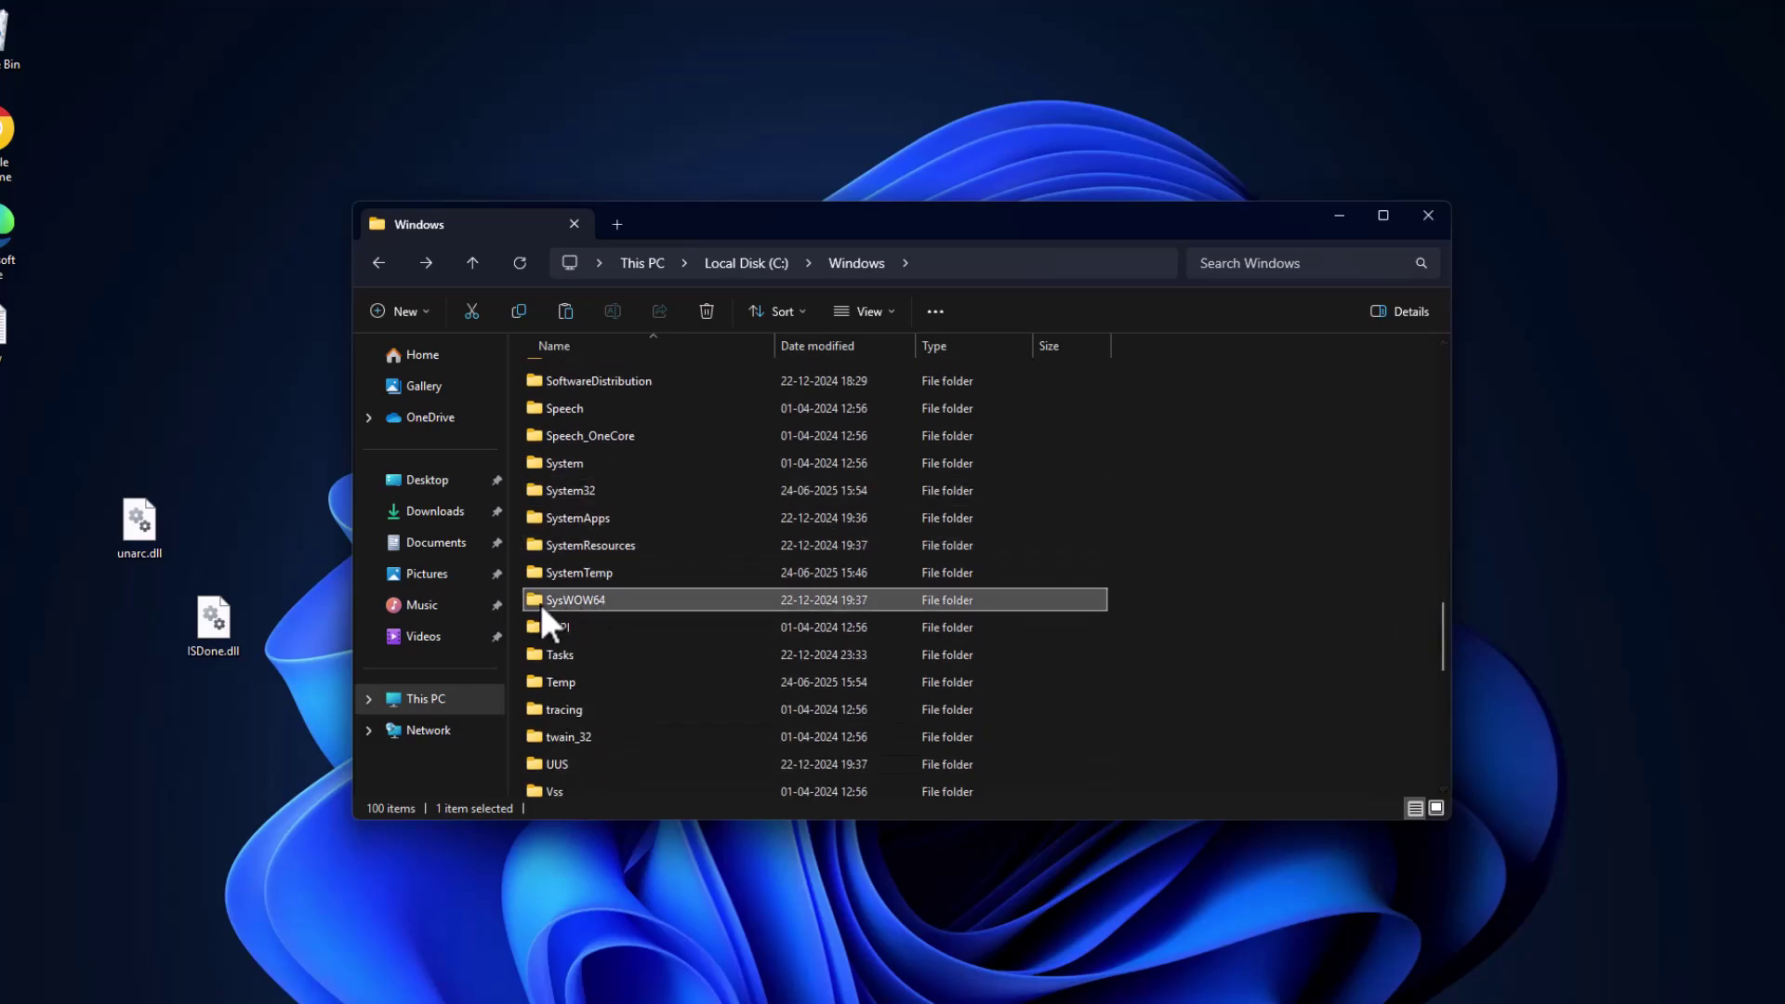
{"action": "double_click", "coordinate": [602, 605]}
{"action": "right_click", "coordinate": [1106, 493]}
{"action": "right_click", "coordinate": [1242, 452]}
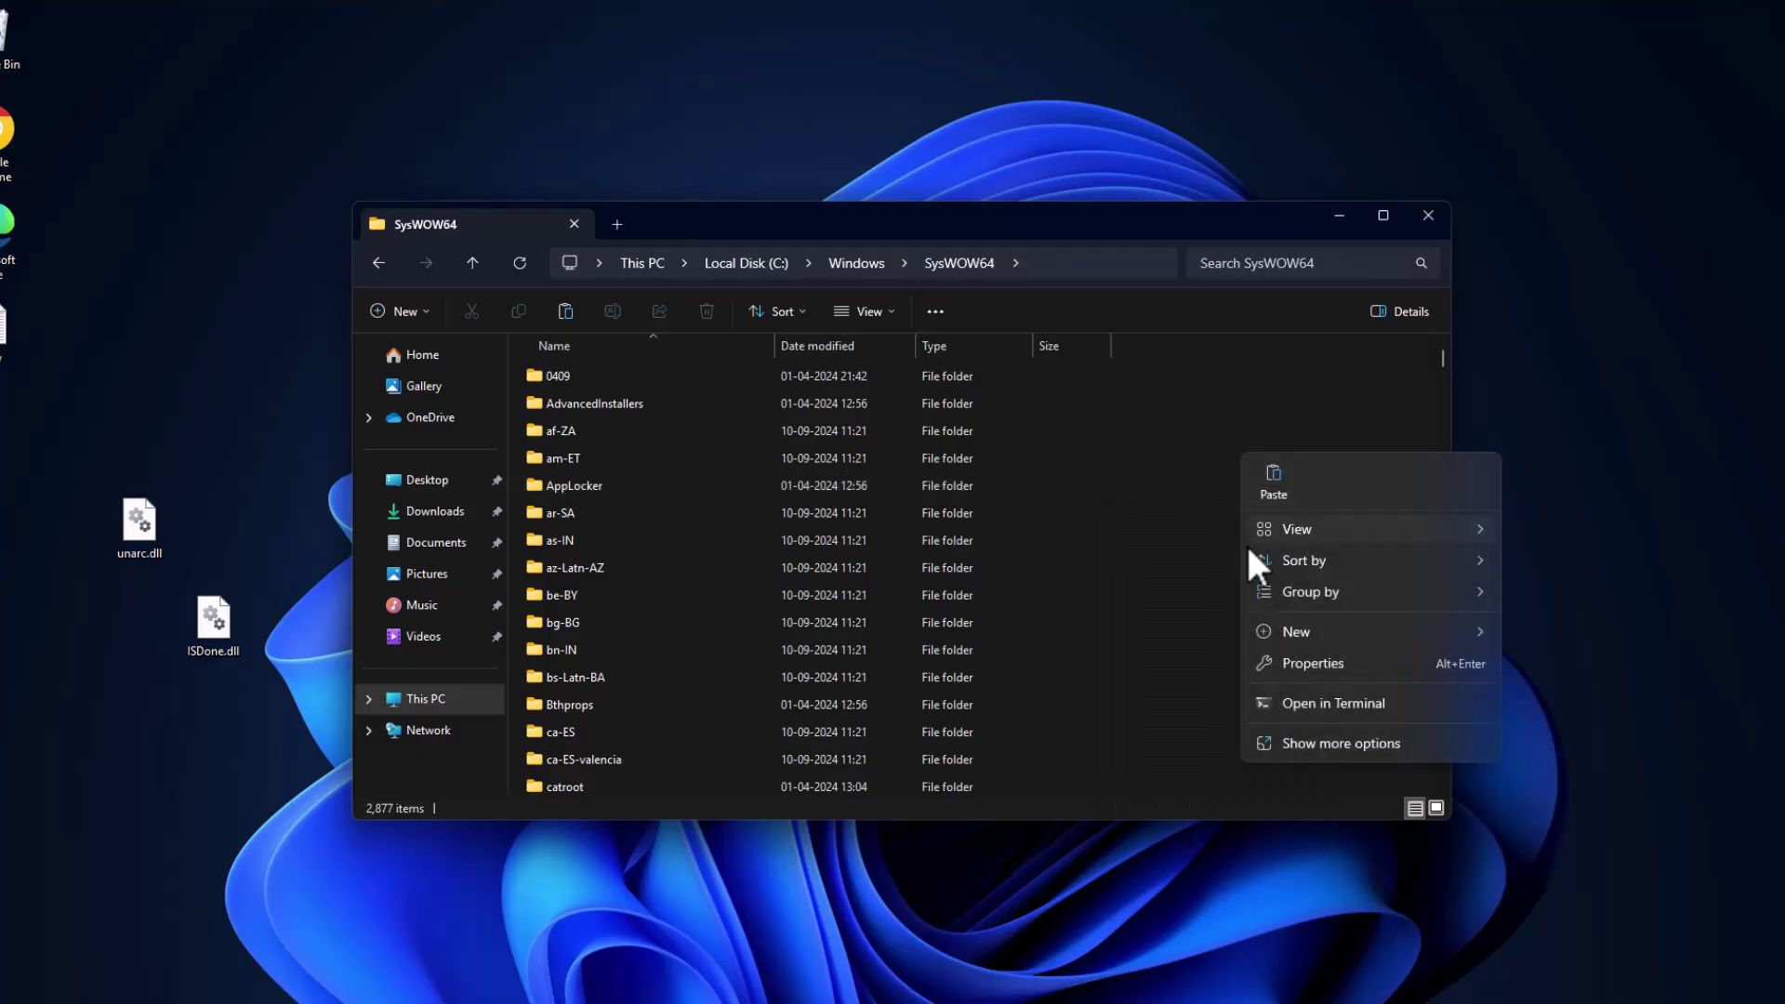
{"action": "left_click", "coordinate": [1273, 479]}
{"action": "left_click", "coordinate": [842, 421]}
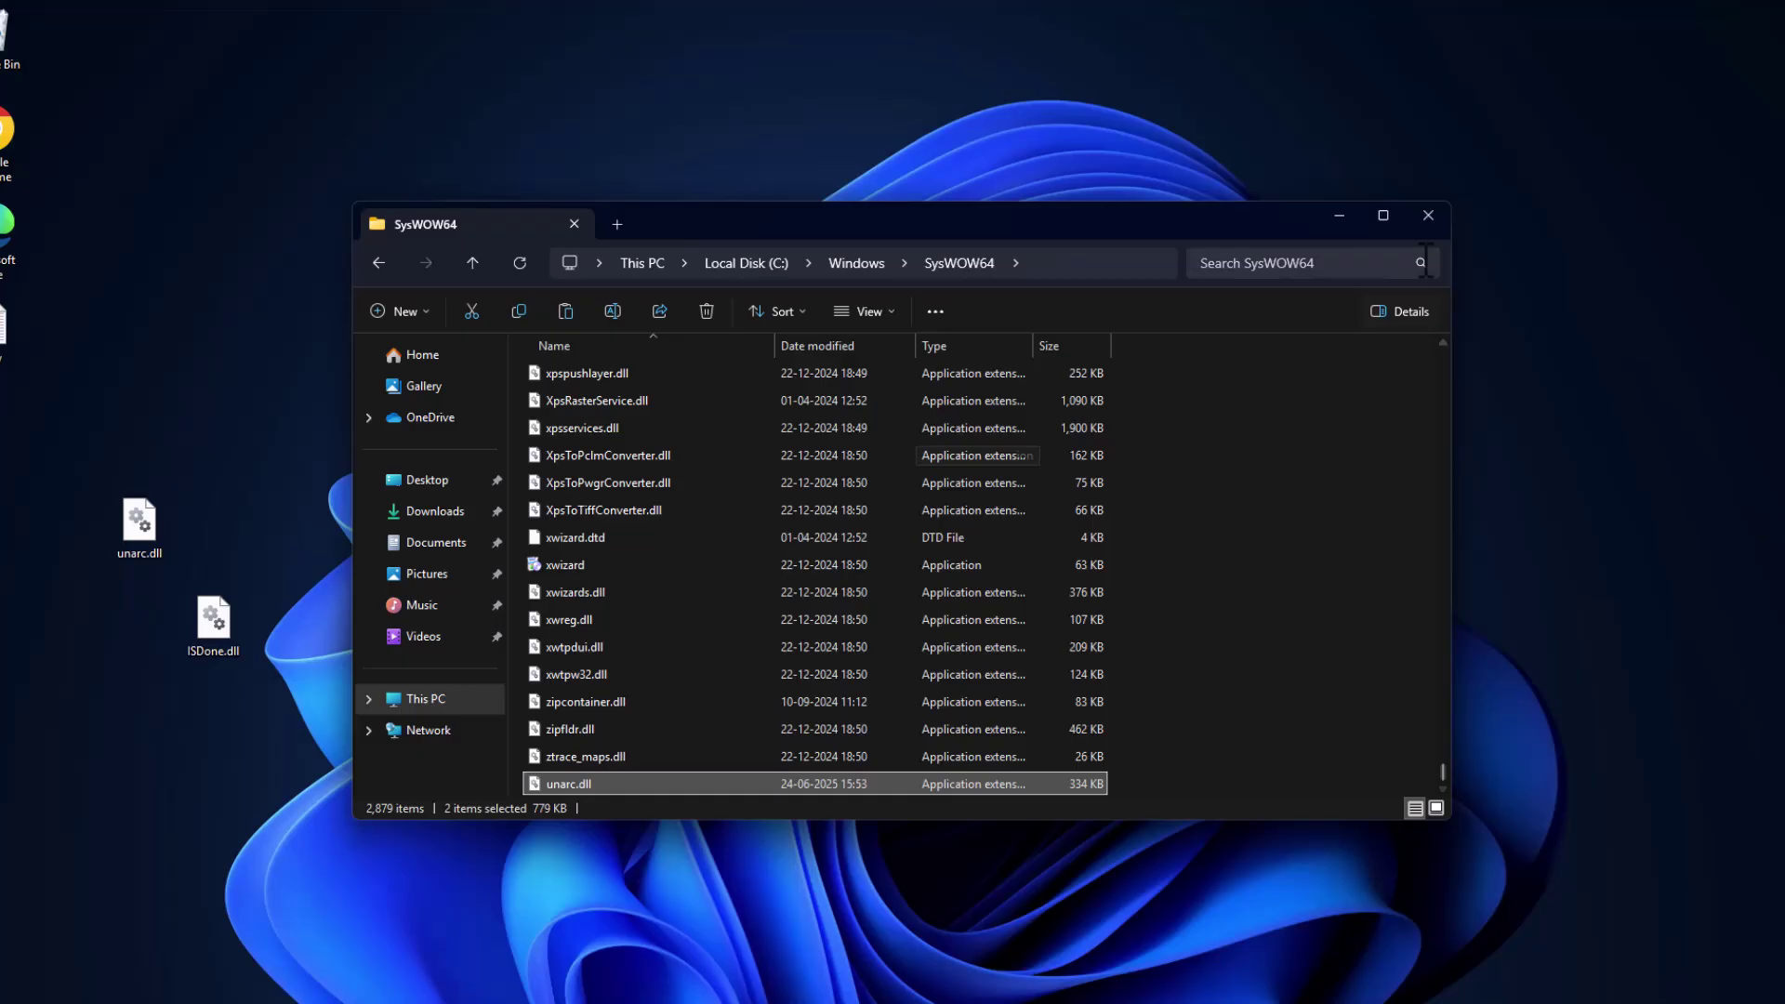
{"action": "left_click", "coordinate": [1430, 214]}
{"action": "left_click", "coordinate": [1122, 991]}
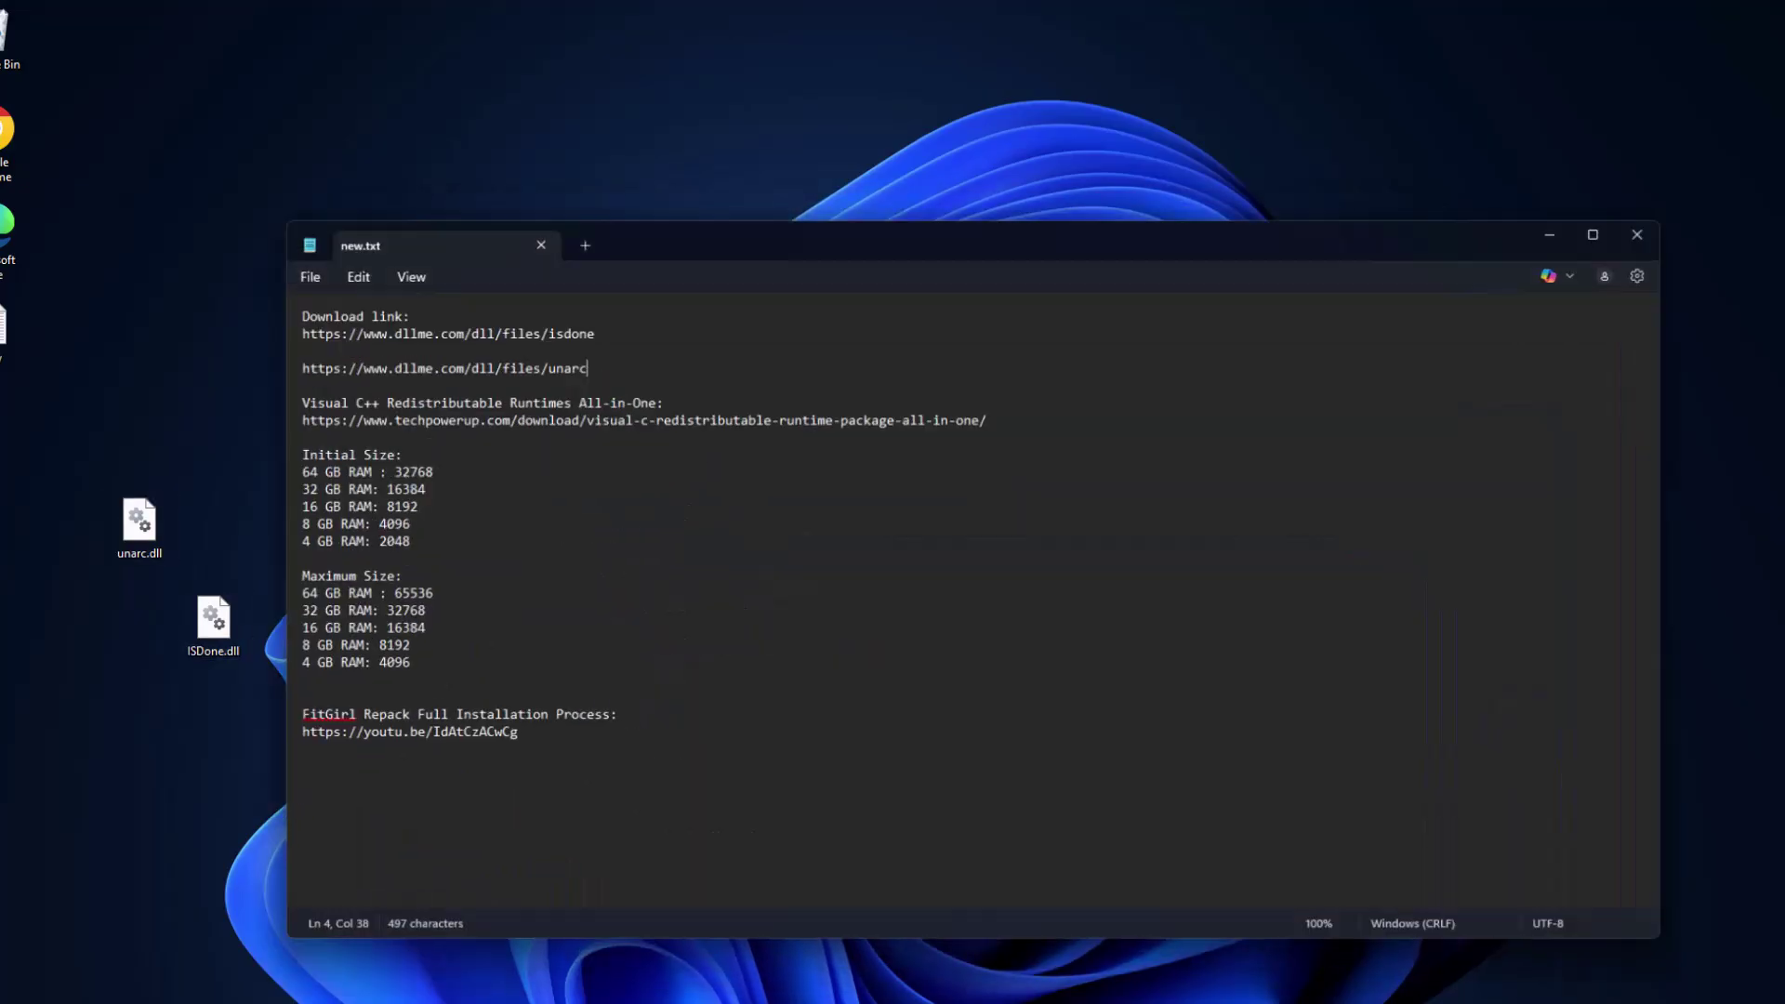
{"action": "left_click_drag", "start_coordinate": [1005, 410], "coordinate": [282, 405]}
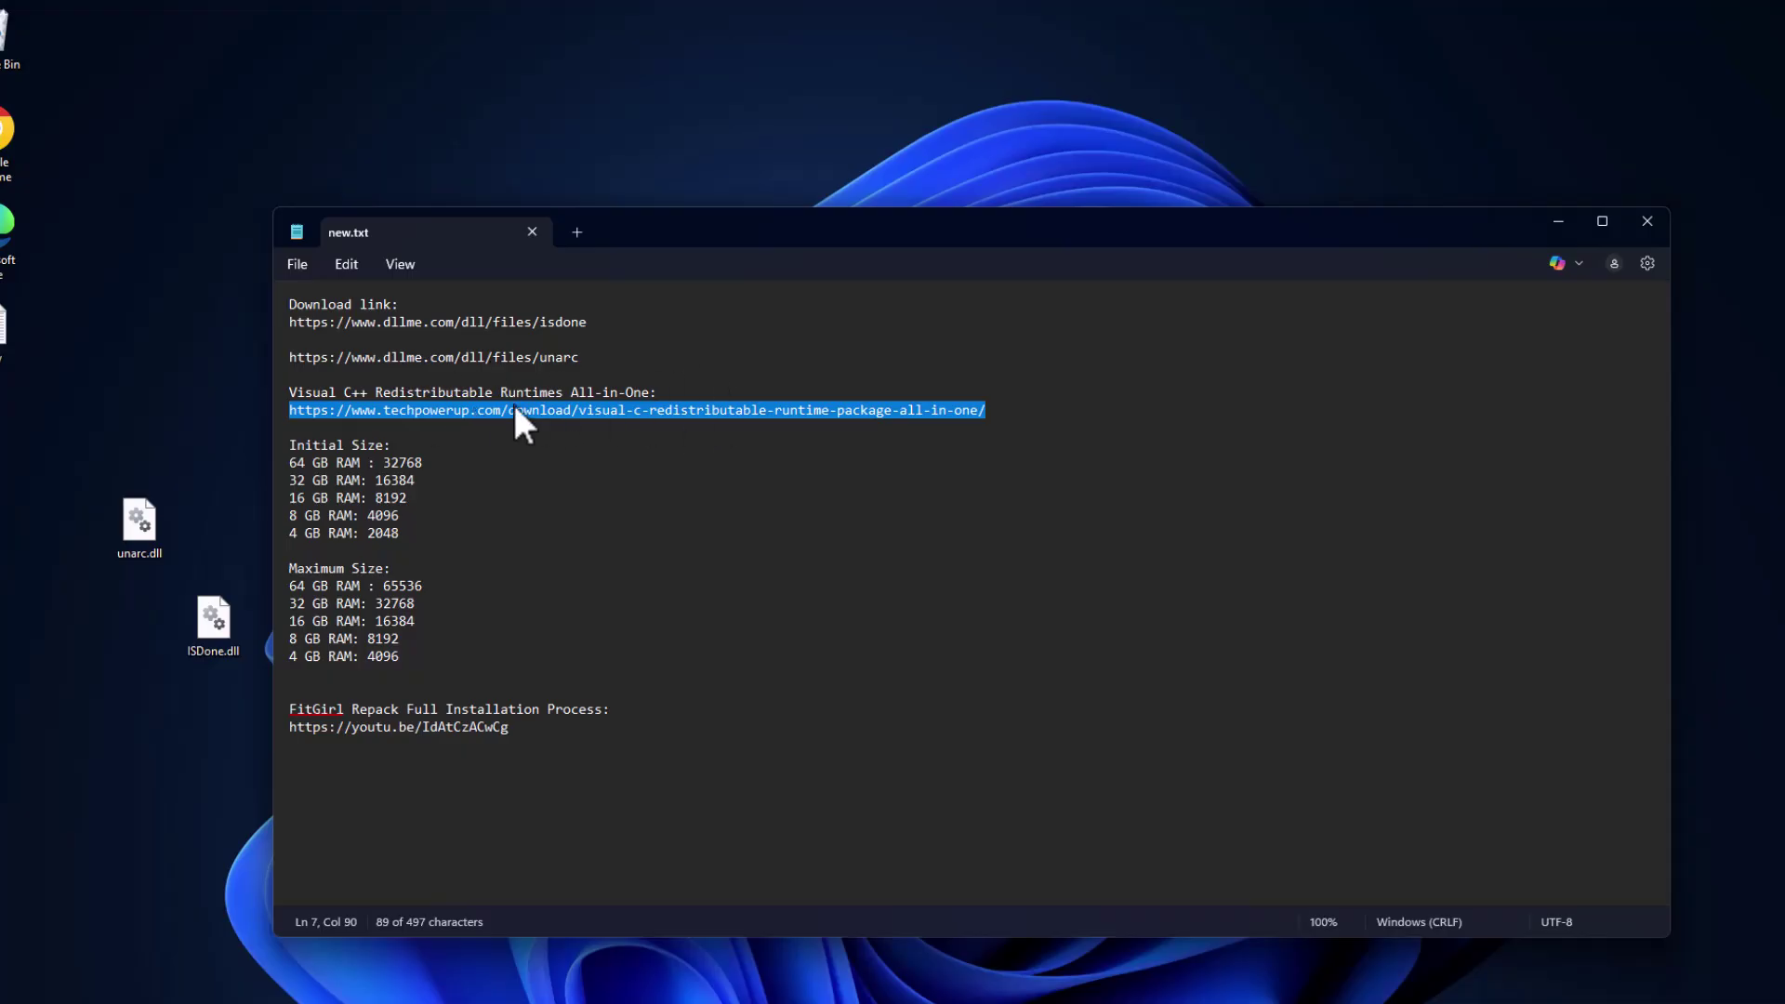
Download Visual-C-Runtimes-All-in-One-Jun-2025.zip from TechPowerUp's Singapore server and open its folder.
{"action": "left_click", "coordinate": [1558, 221]}
{"action": "left_click", "coordinate": [1079, 990]}
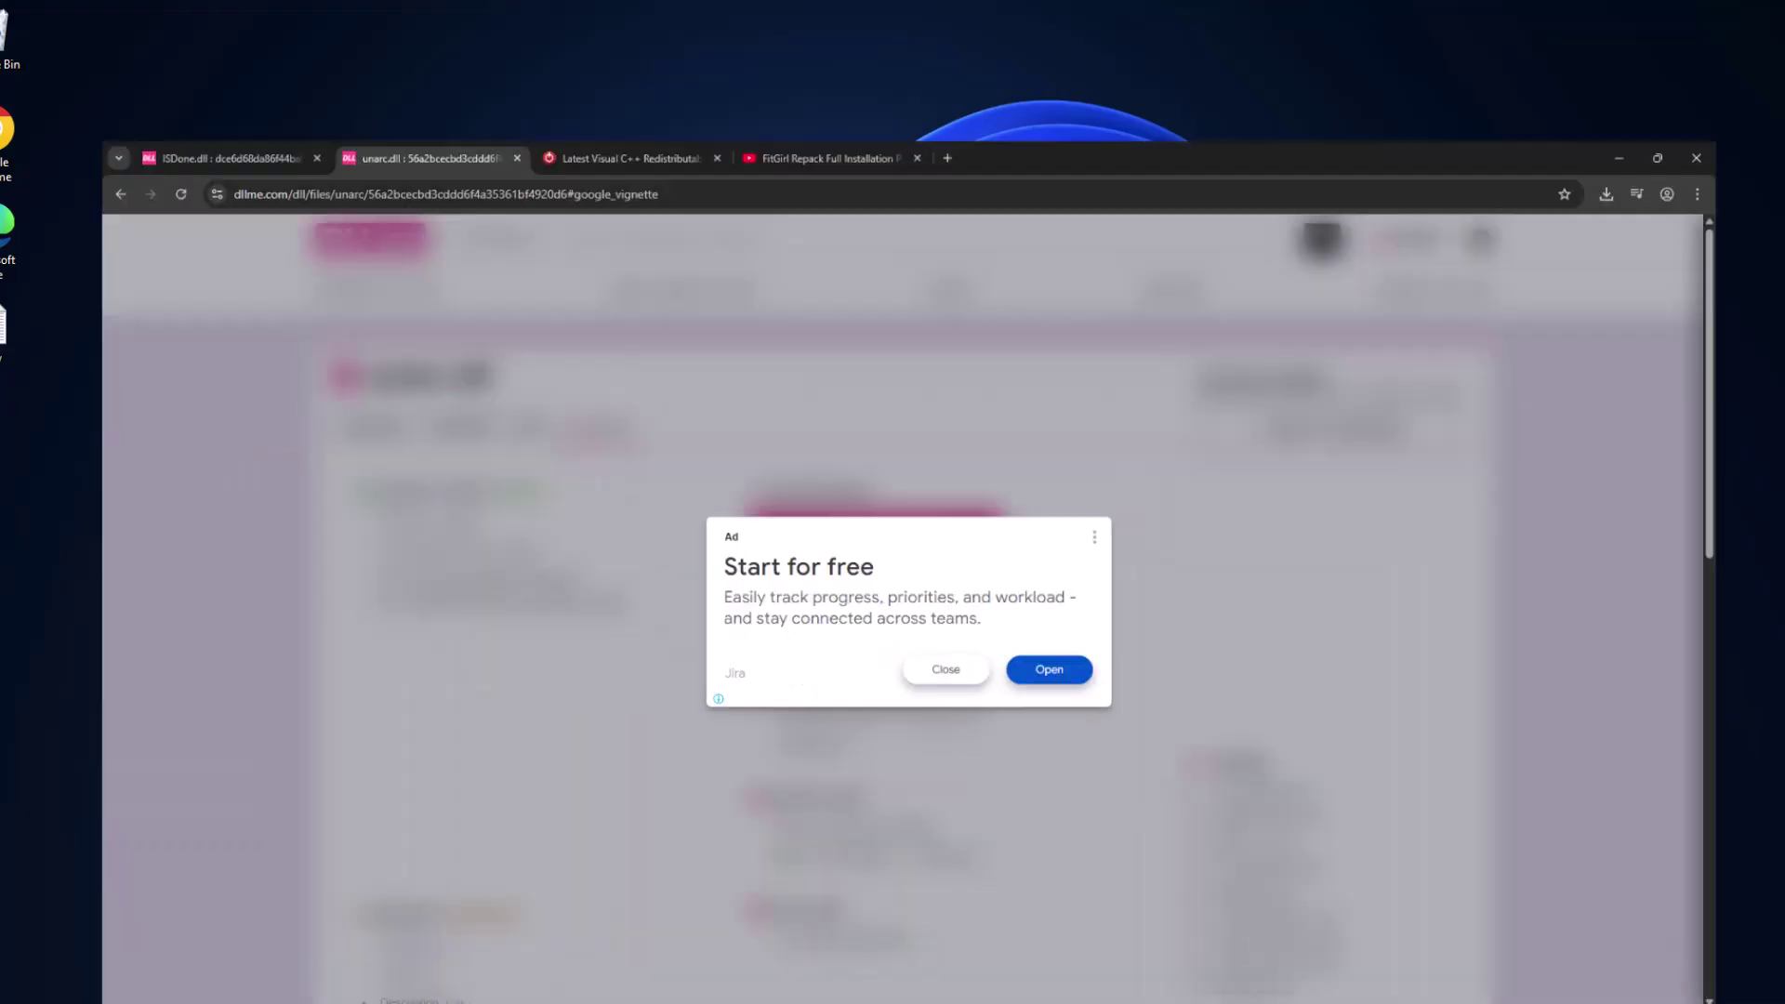
{"action": "left_click", "coordinate": [567, 20]}
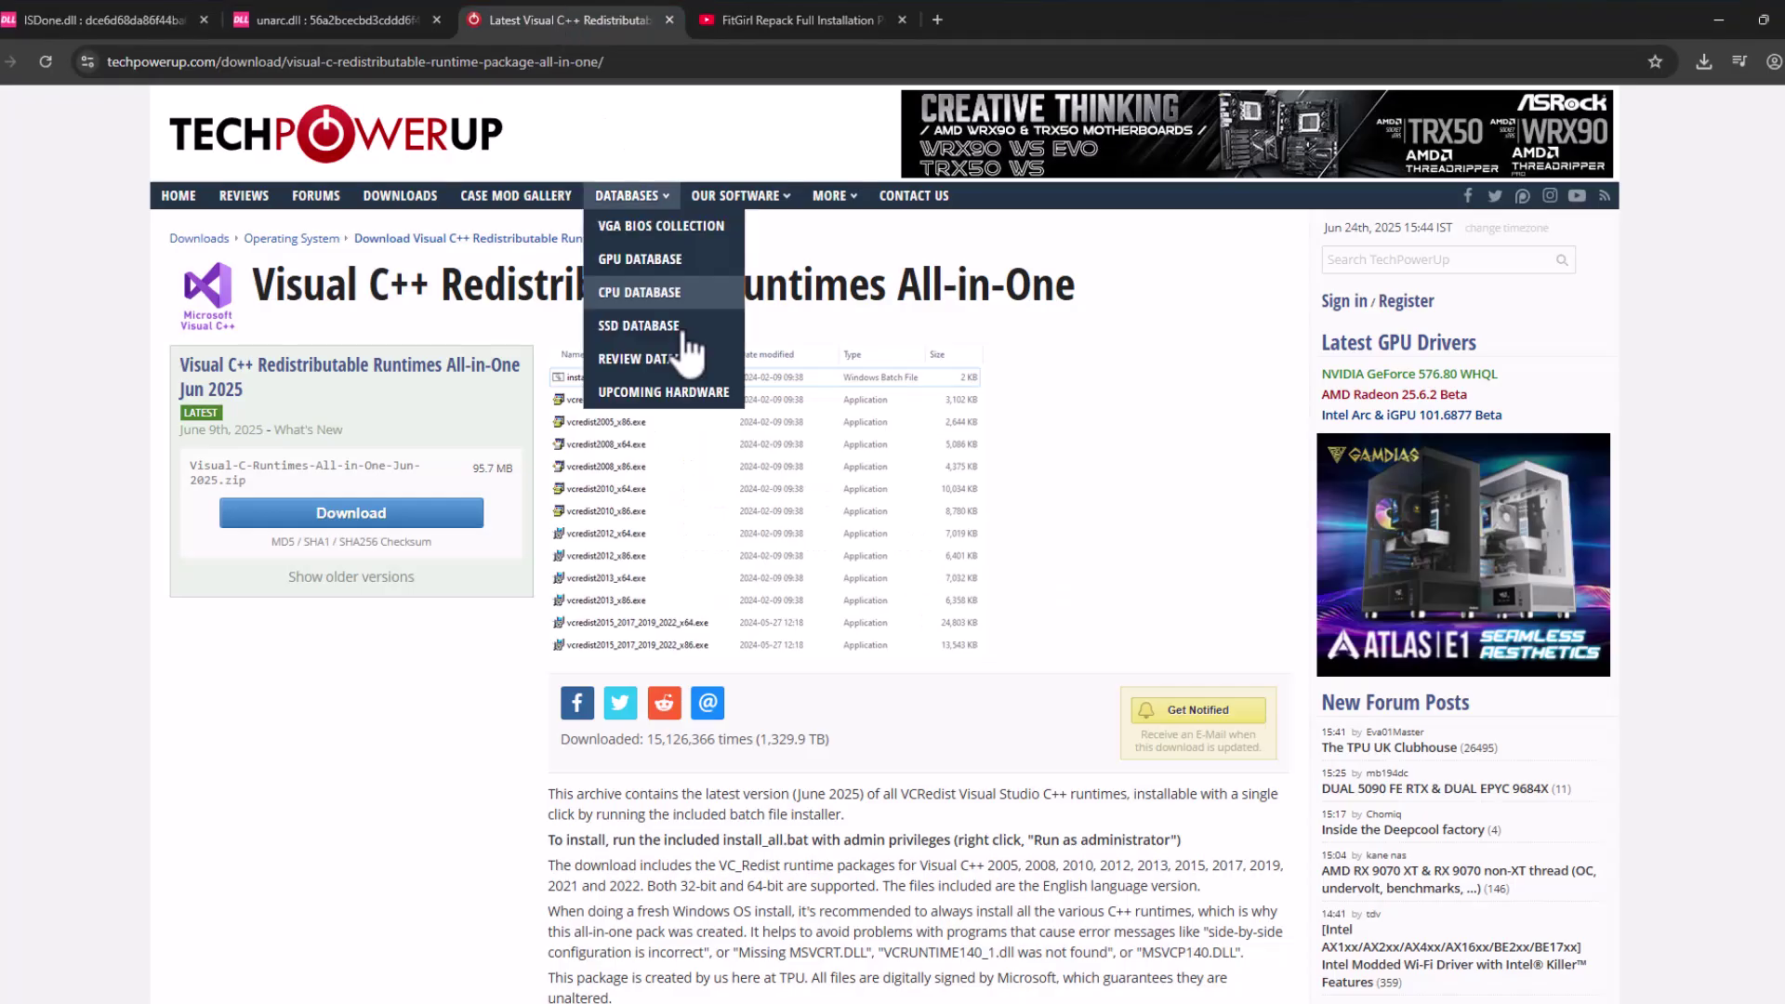
{"action": "left_click", "coordinate": [382, 518]}
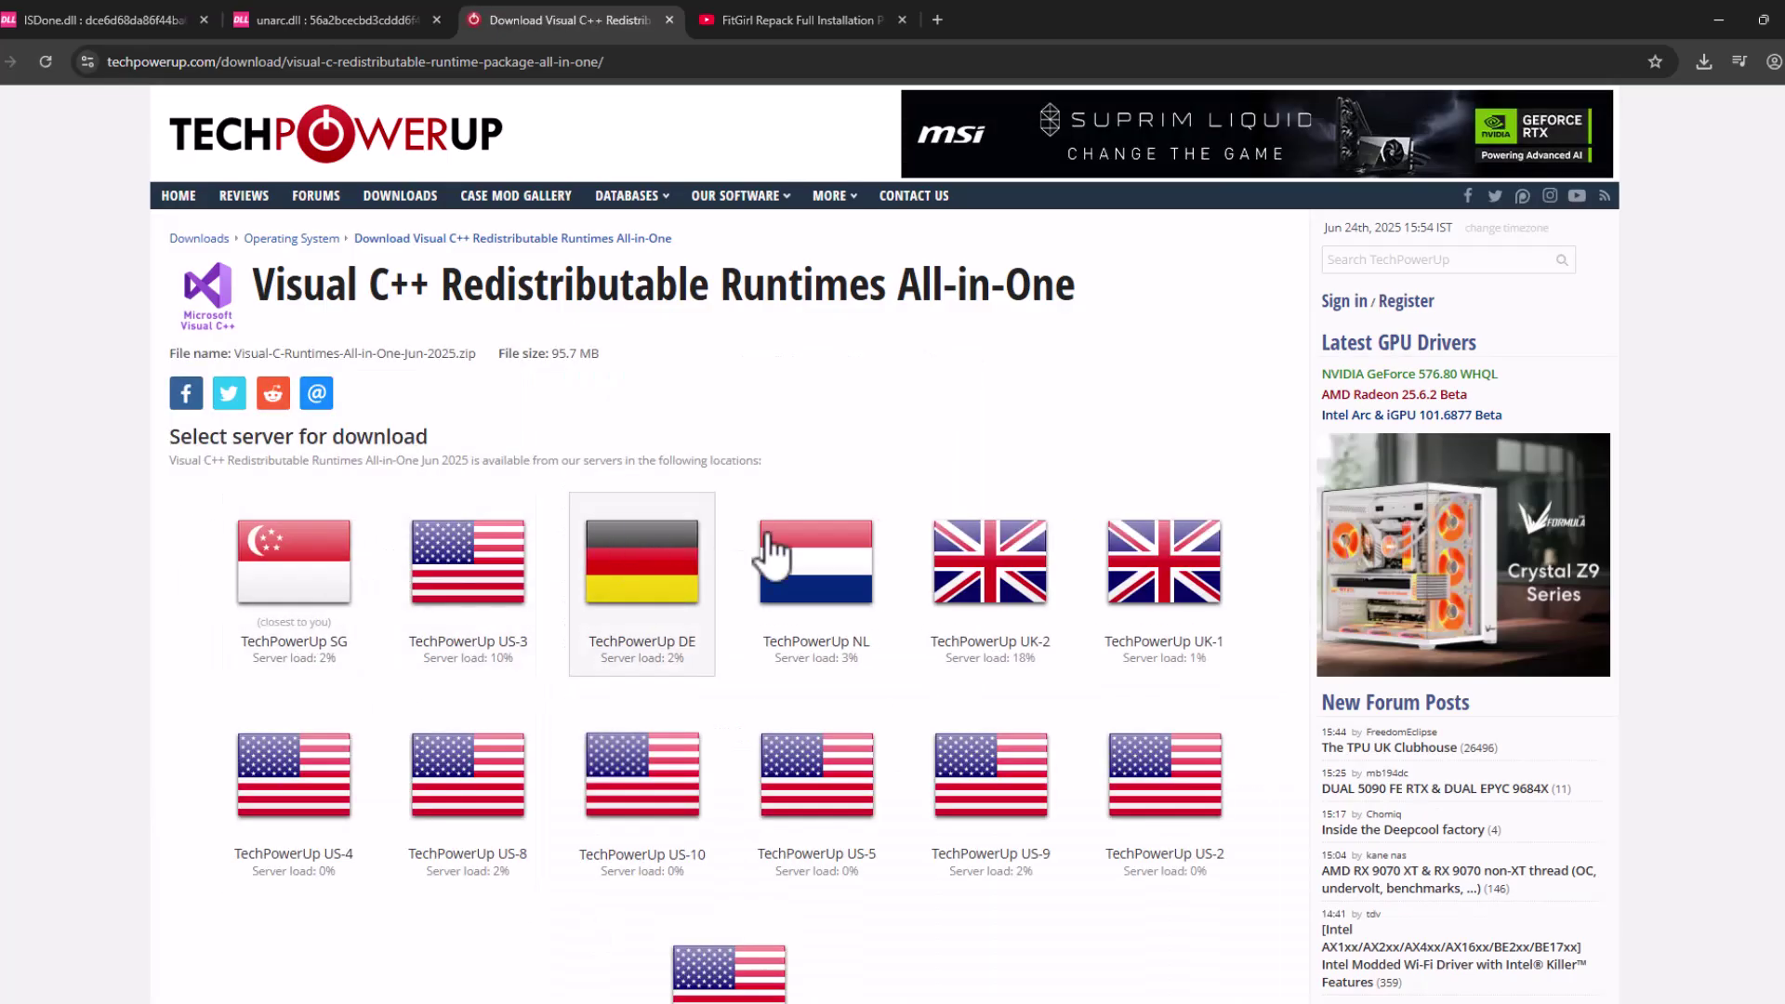
{"action": "left_click", "coordinate": [297, 600]}
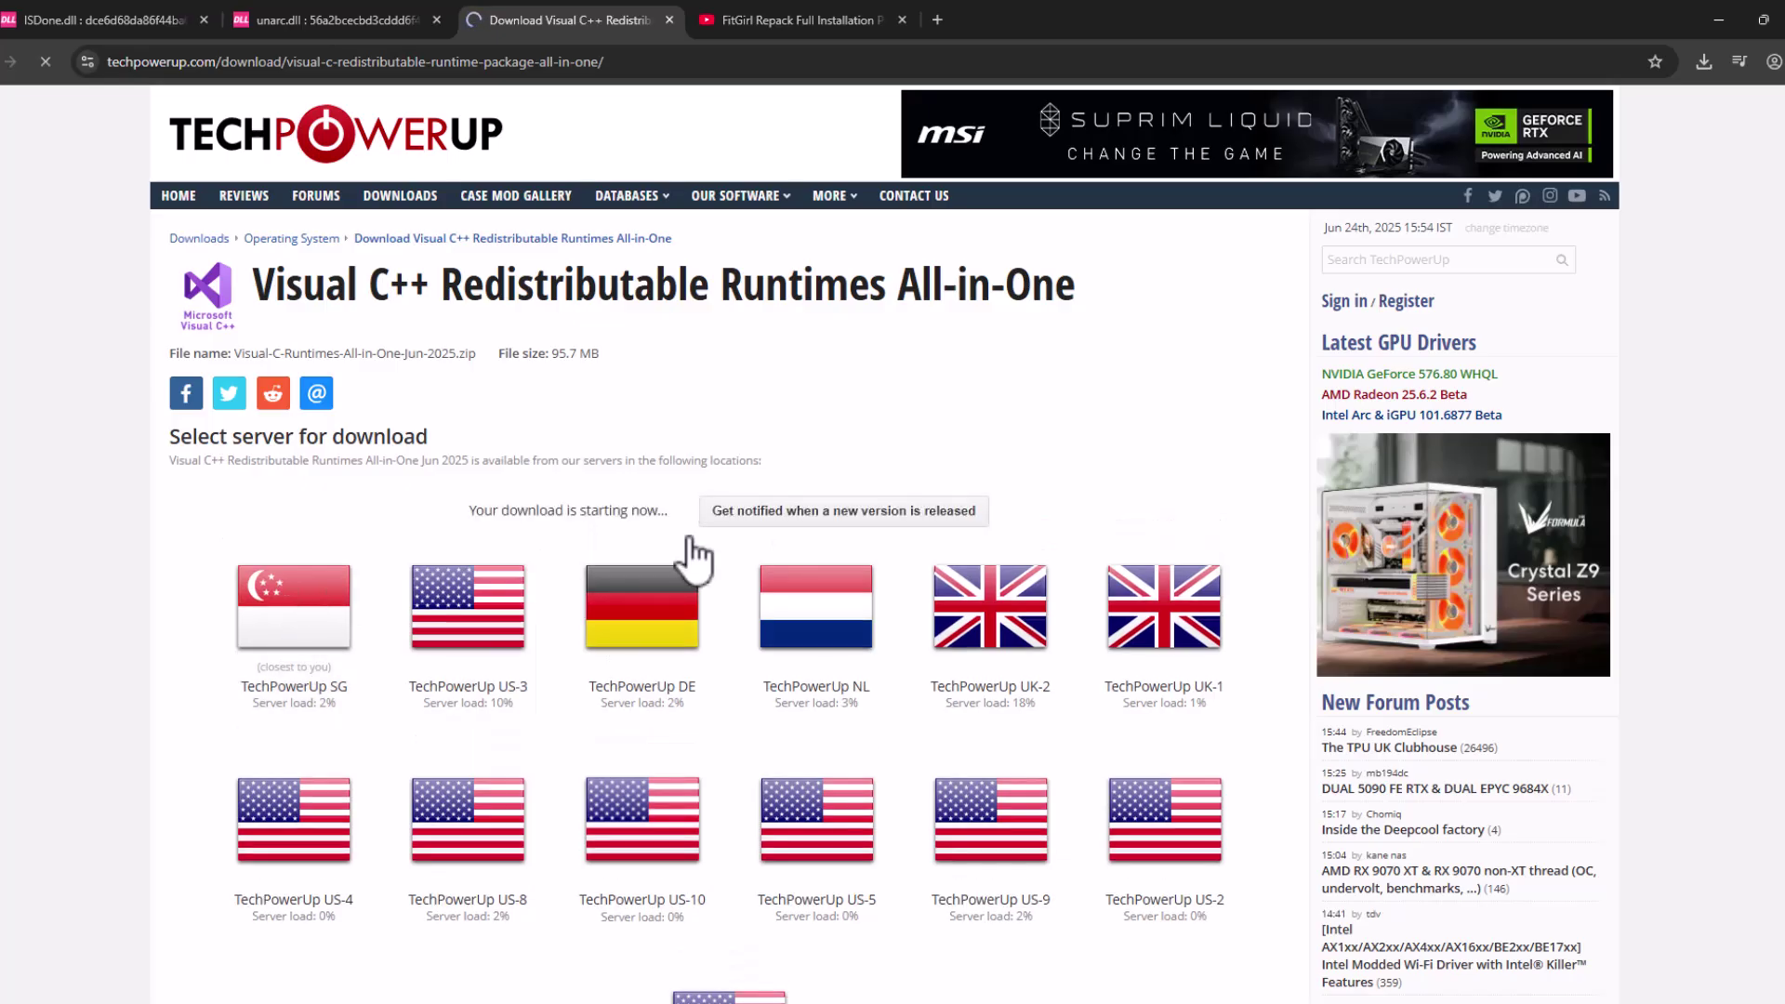
{"action": "left_click", "coordinate": [1709, 67]}
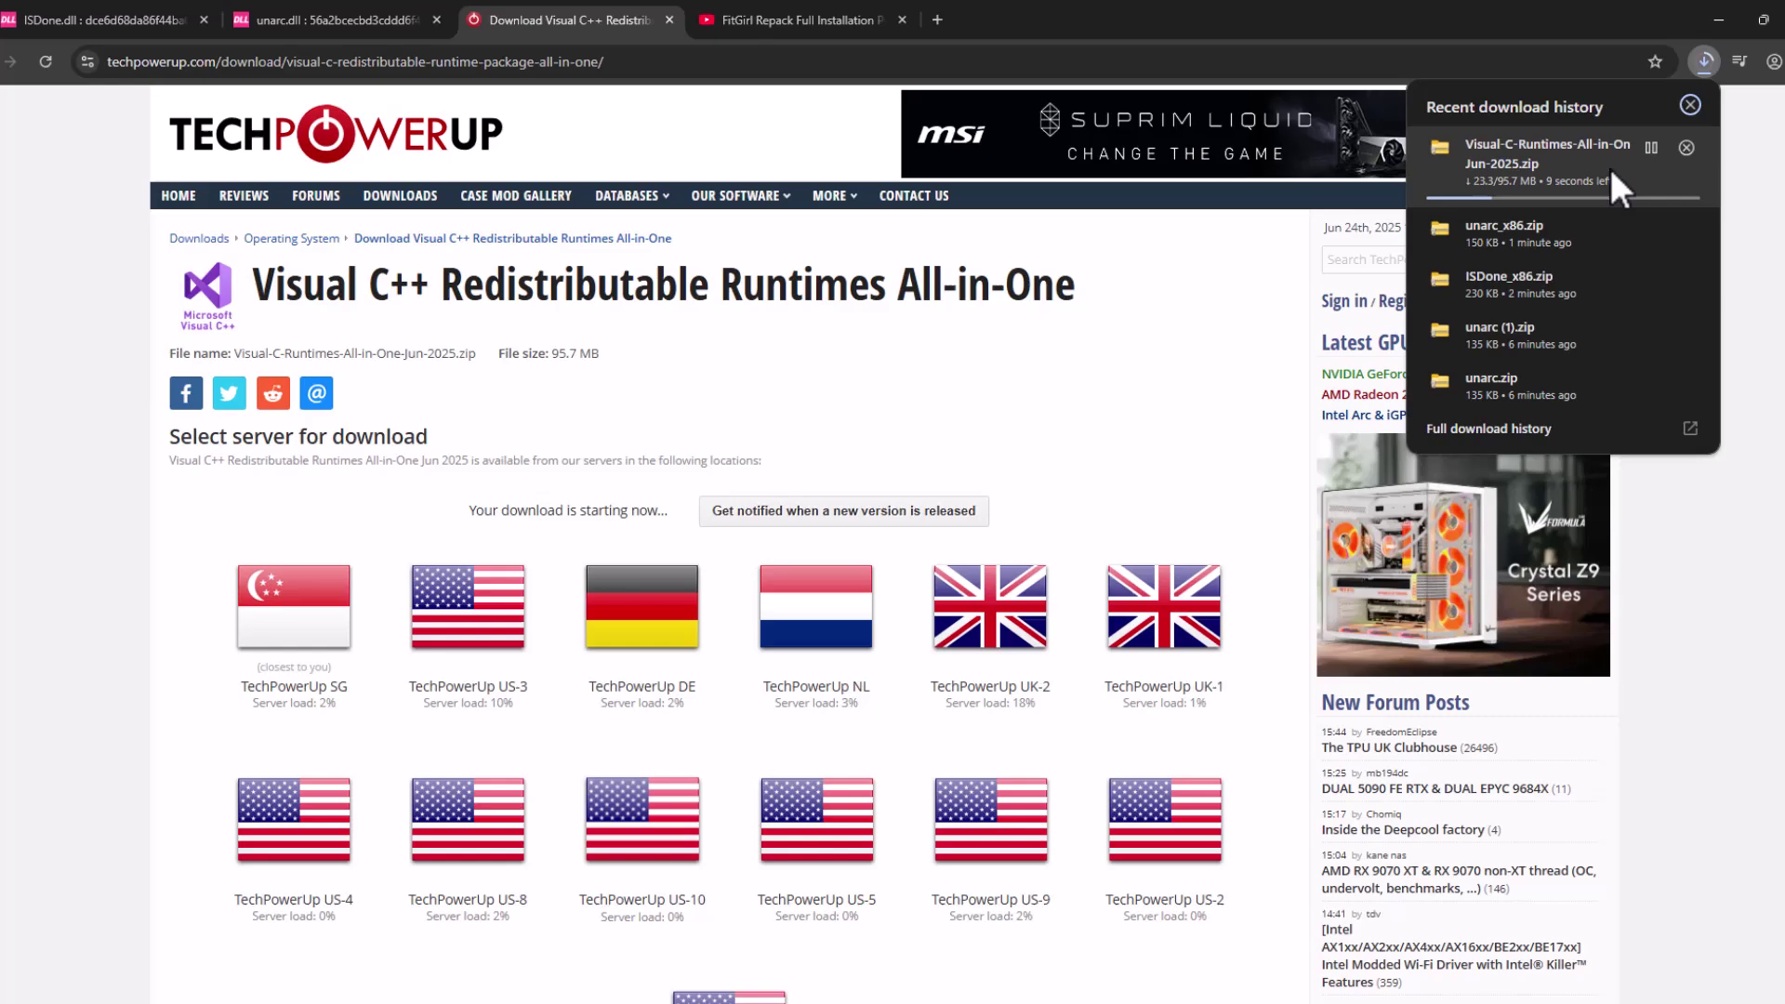
{"action": "left_click", "coordinate": [1651, 143]}
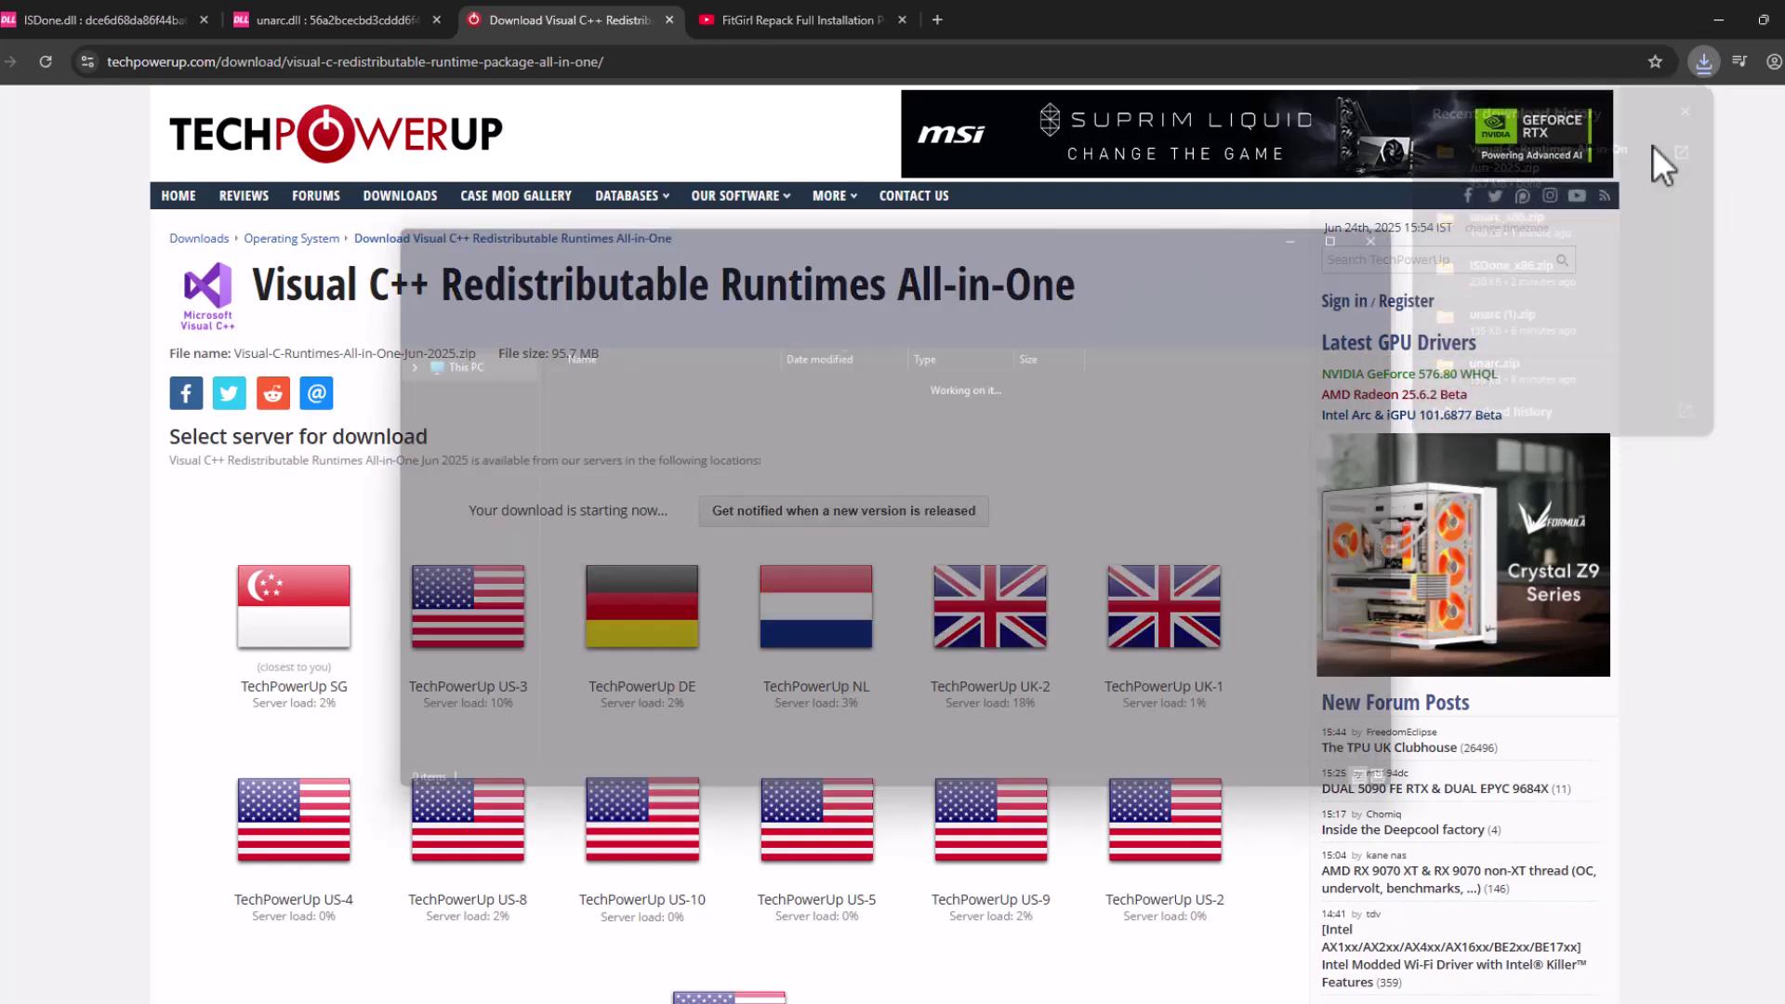
Extract the Visual C++ runtimes zip into its own folder and run install_all.
{"action": "right_click", "coordinate": [643, 403]}
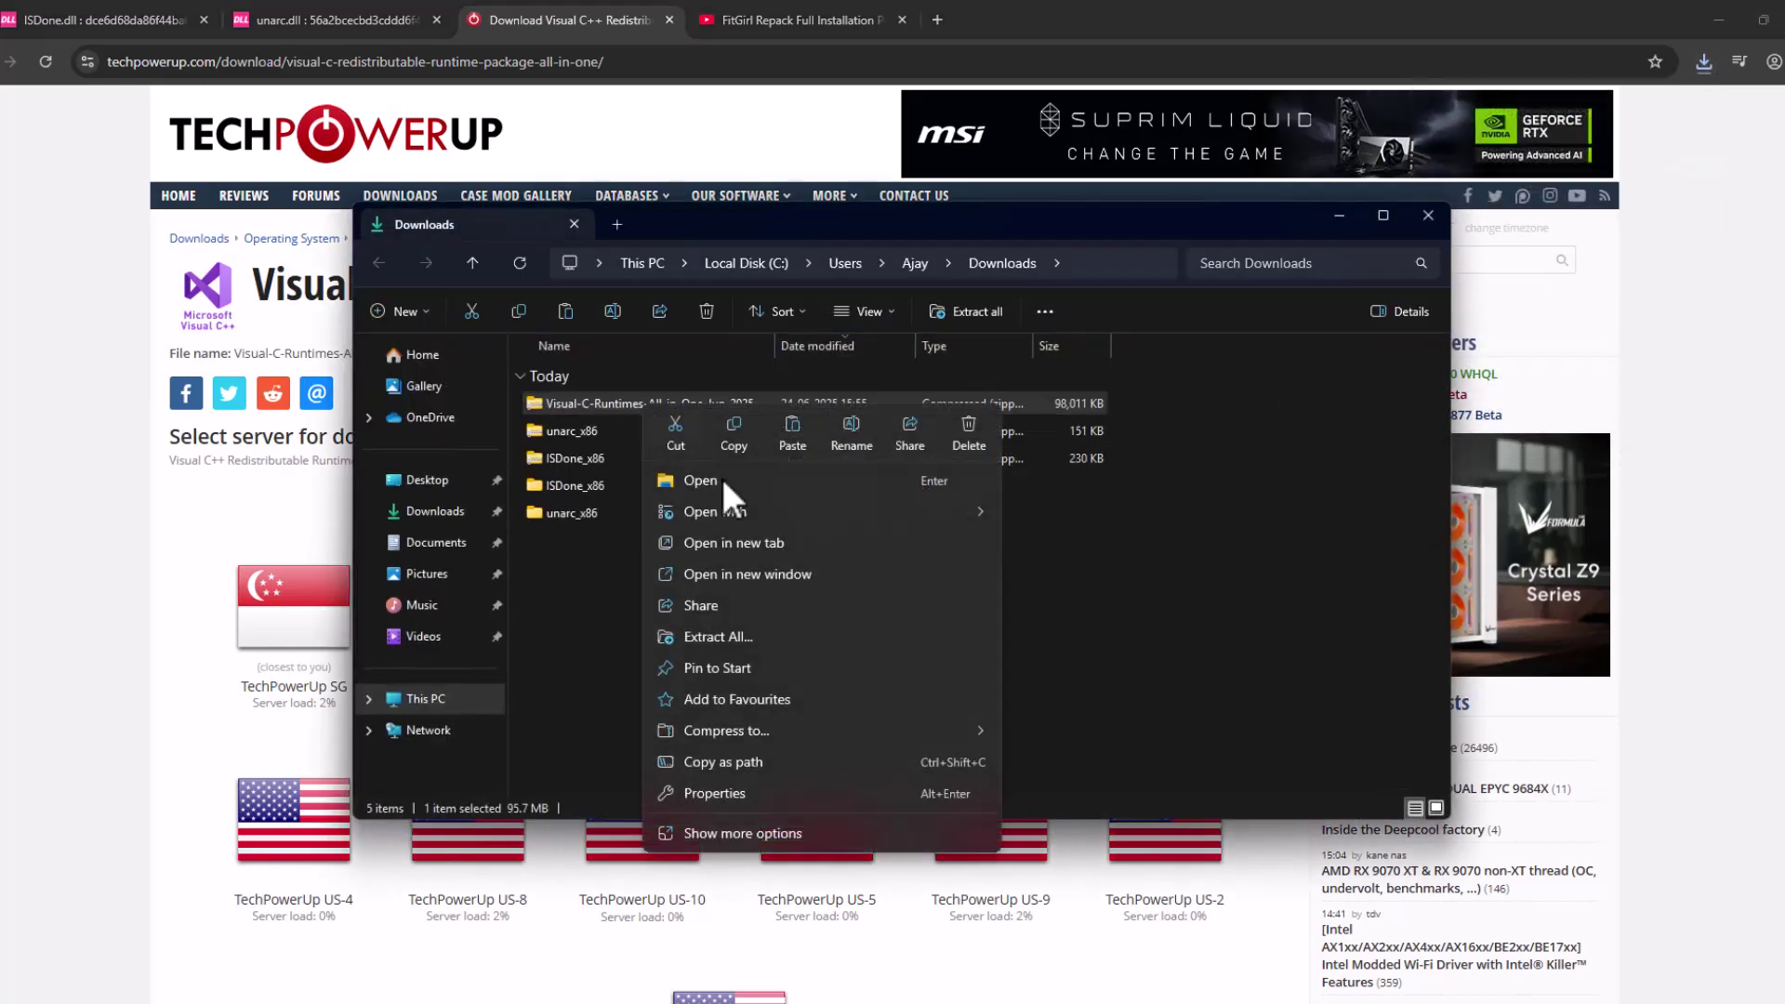
{"action": "left_click", "coordinate": [767, 636]}
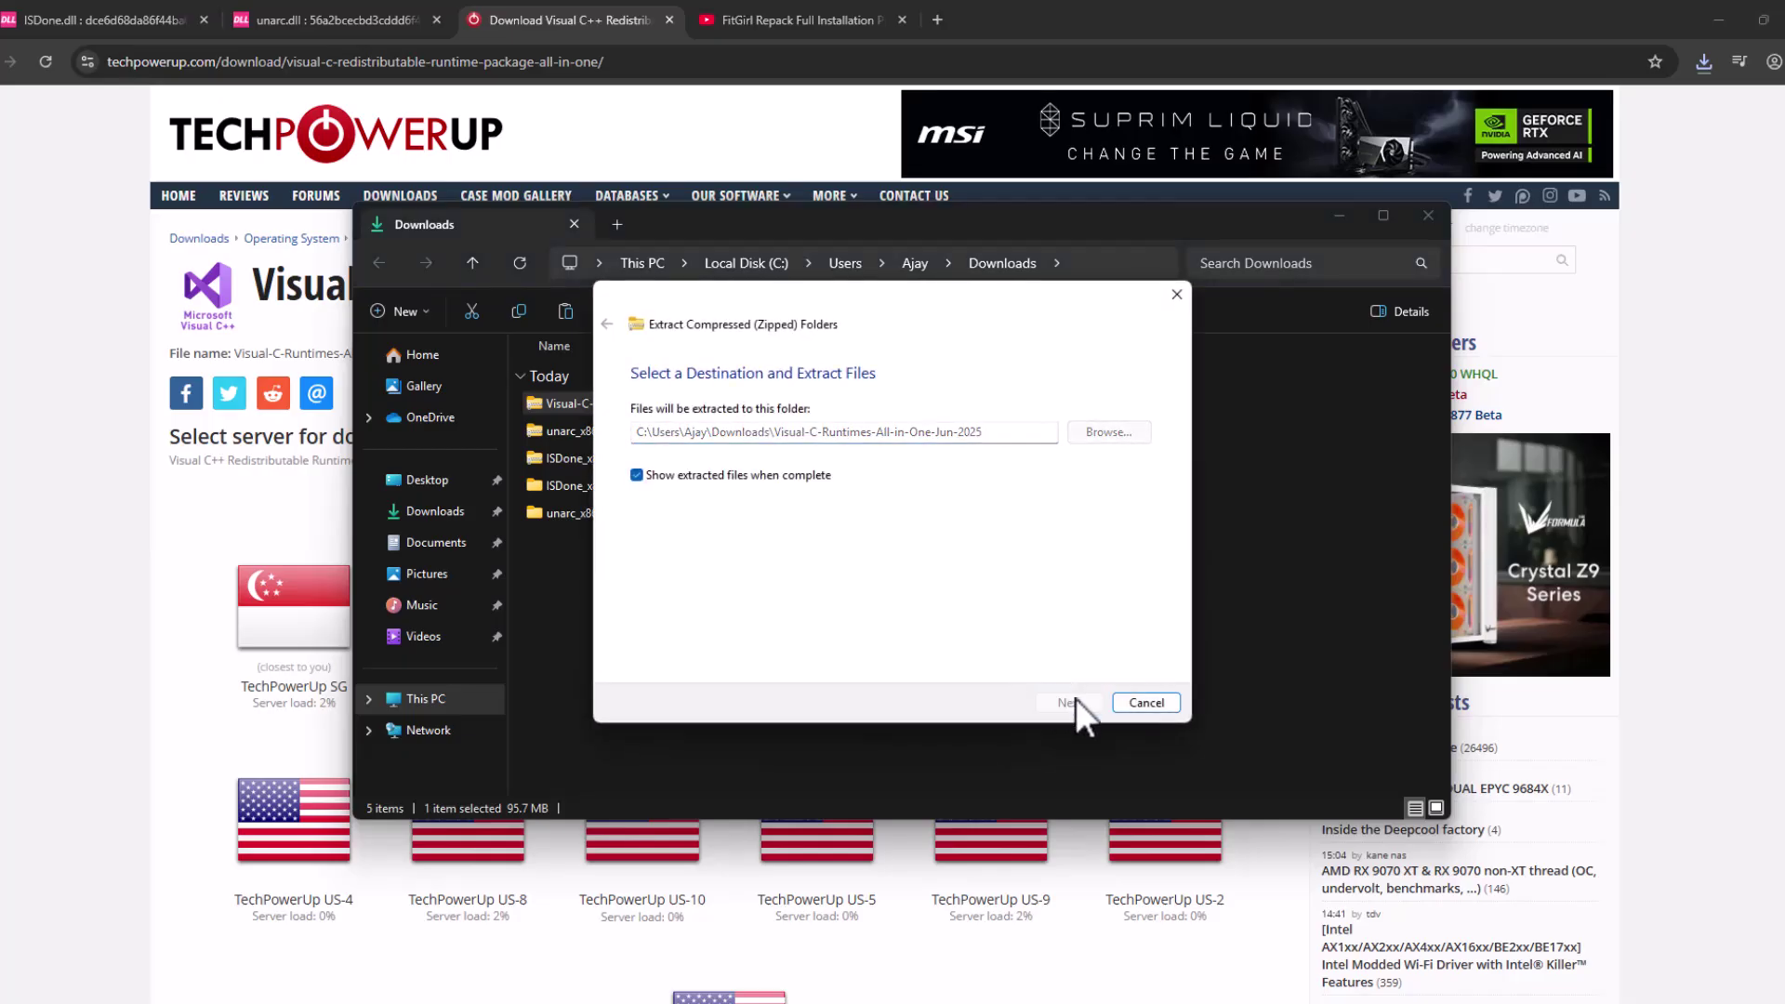
{"action": "left_click", "coordinate": [1069, 702]}
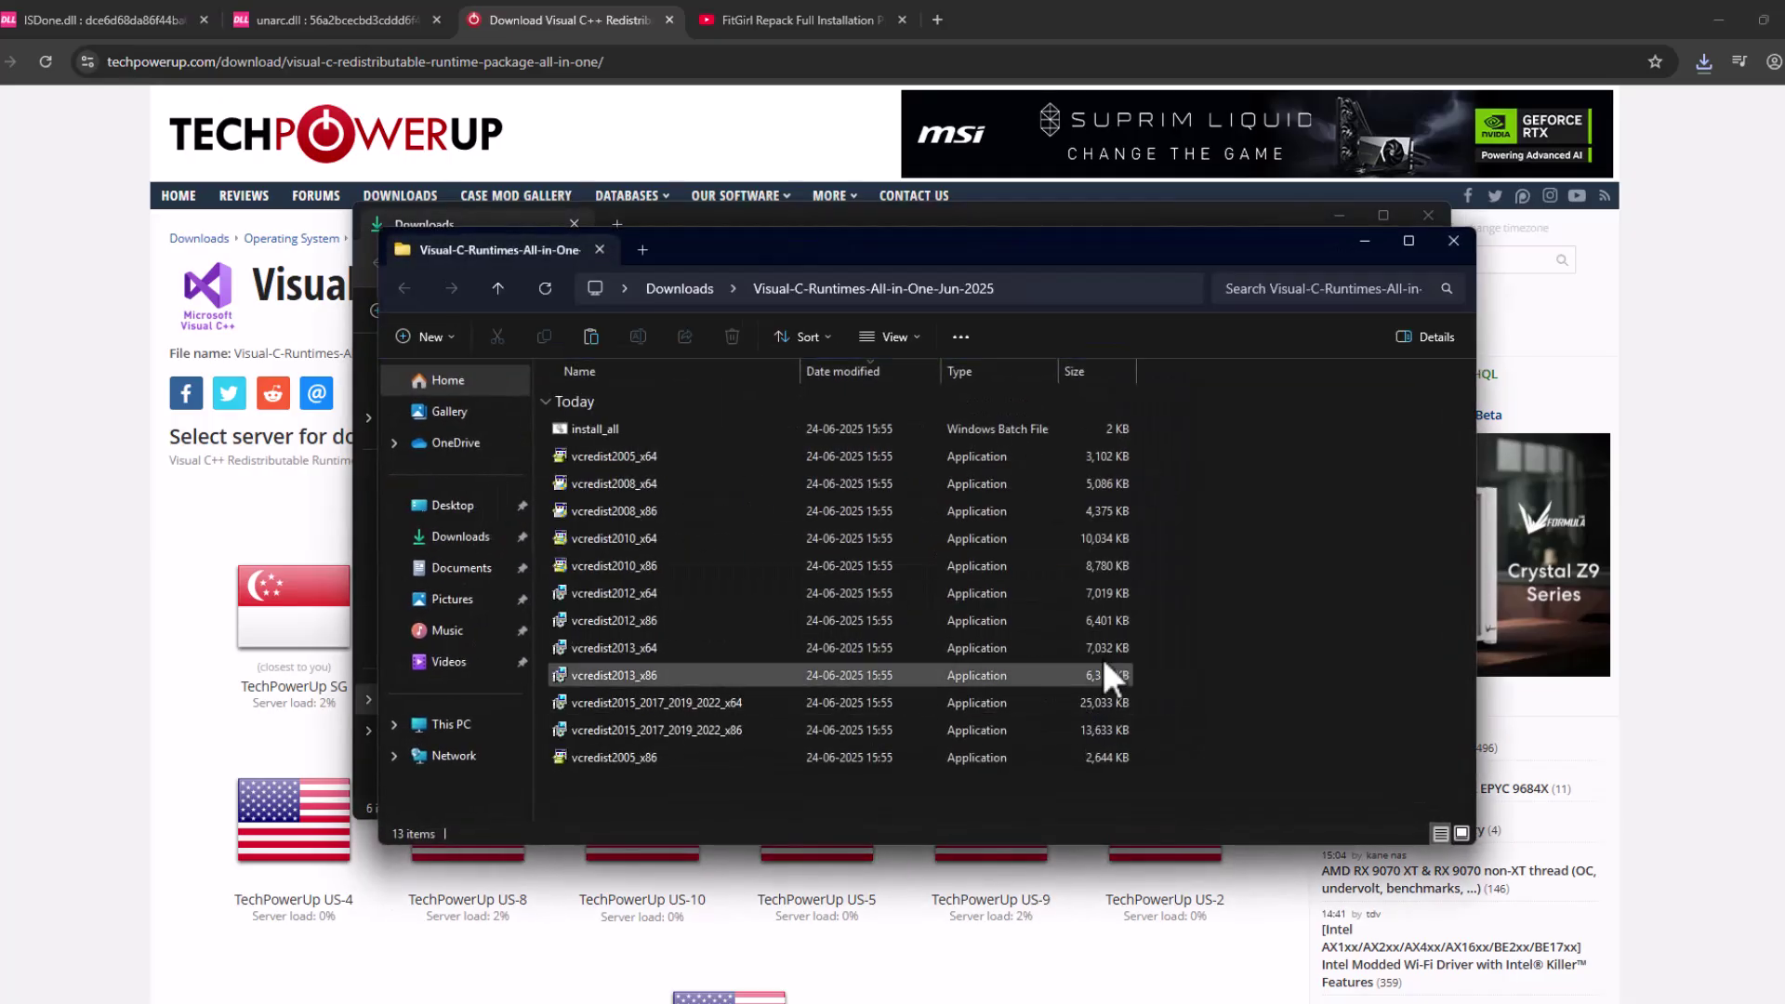
{"action": "left_click", "coordinate": [598, 432]}
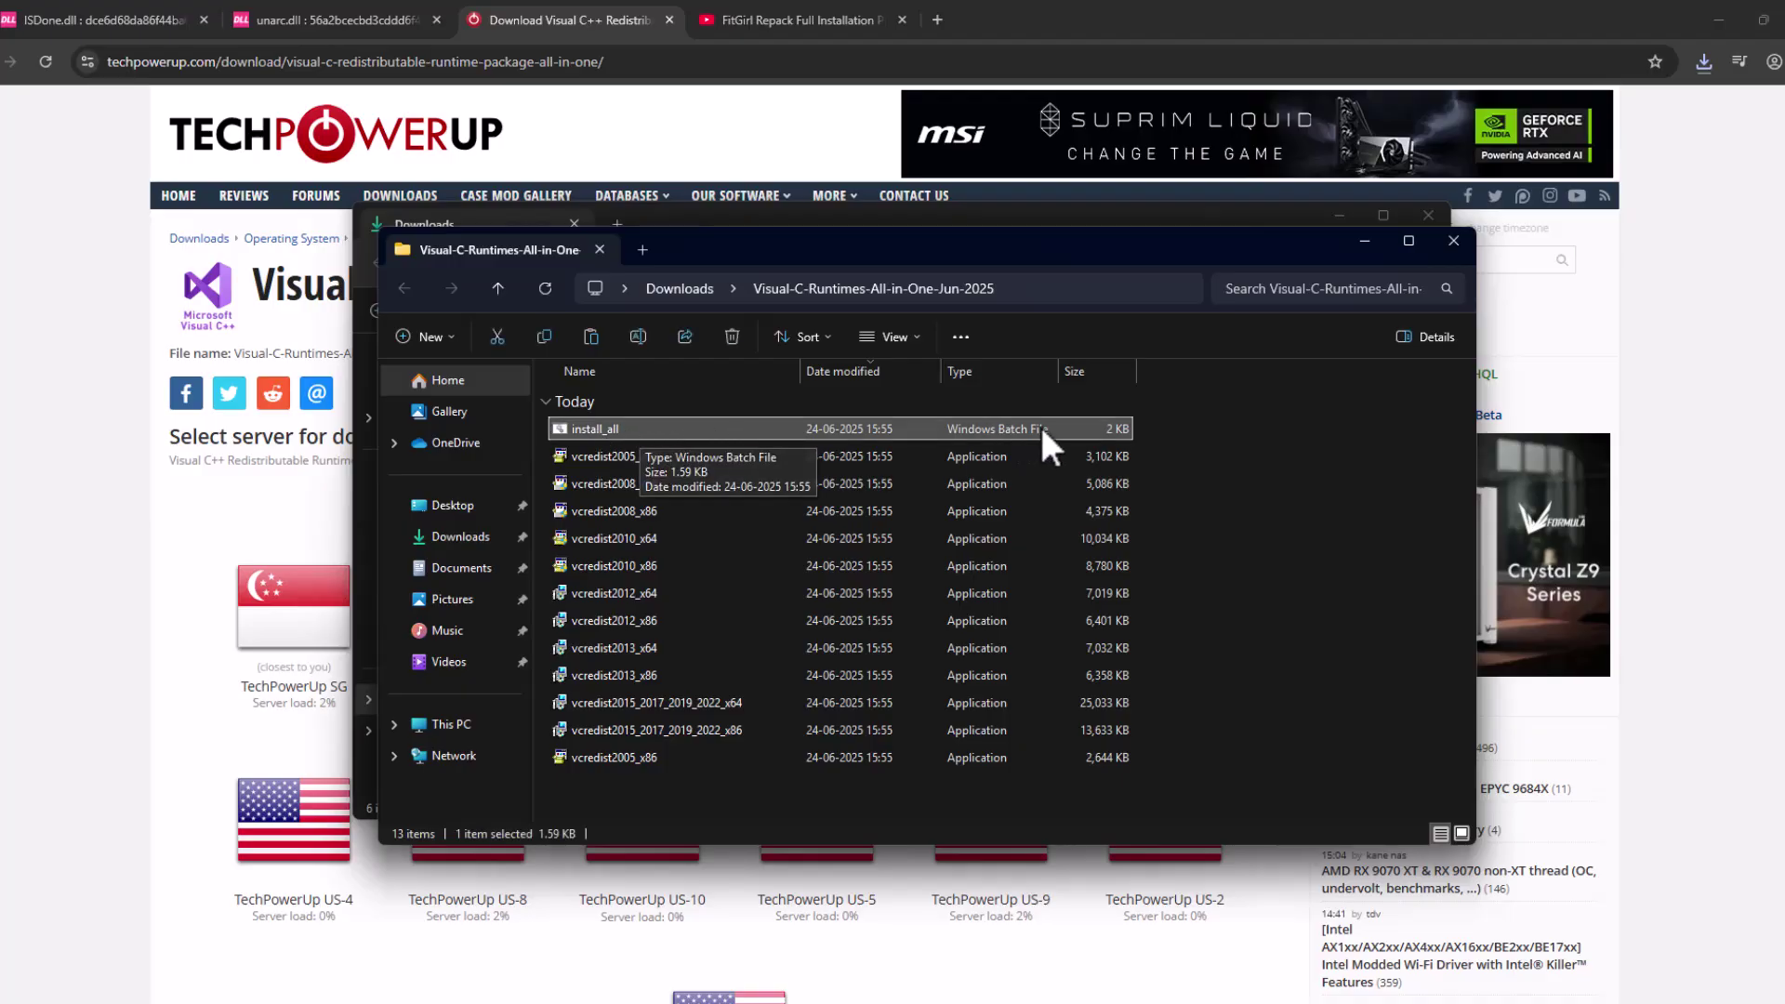
{"action": "double_click", "coordinate": [699, 425]}
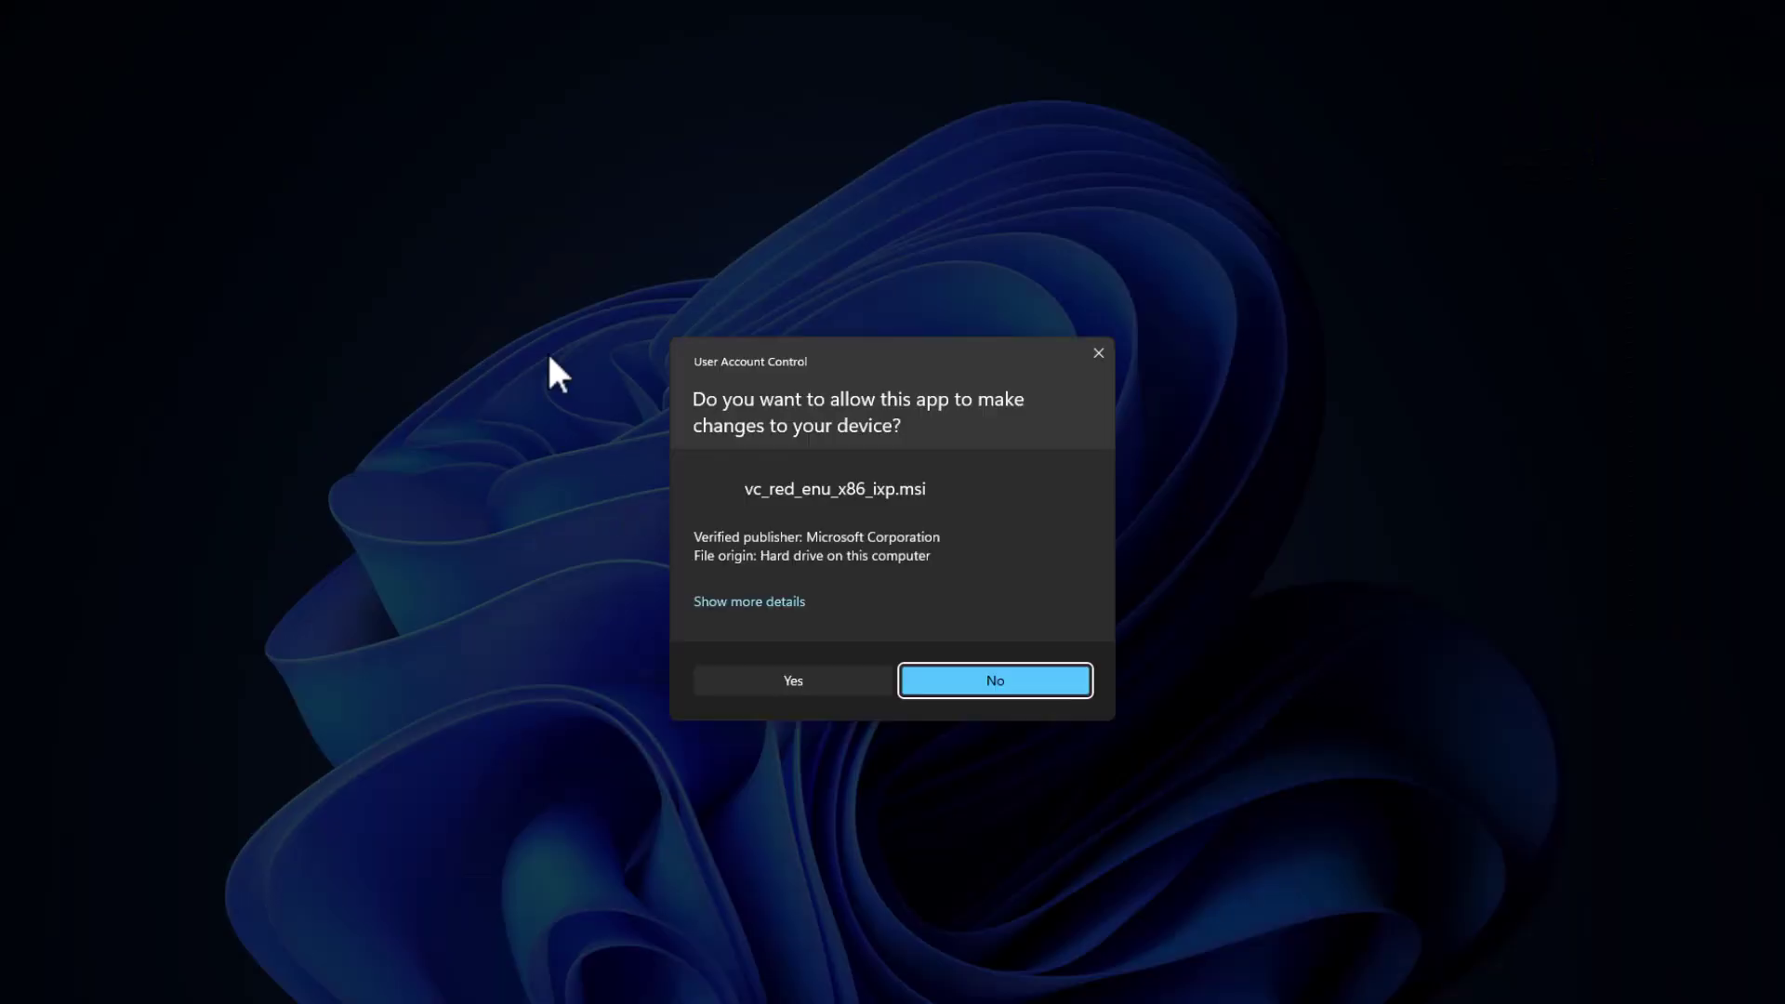
Approve each UAC prompt as the 2005 through 2015–2022 Visual C++ runtimes install.
{"action": "left_click", "coordinate": [818, 681]}
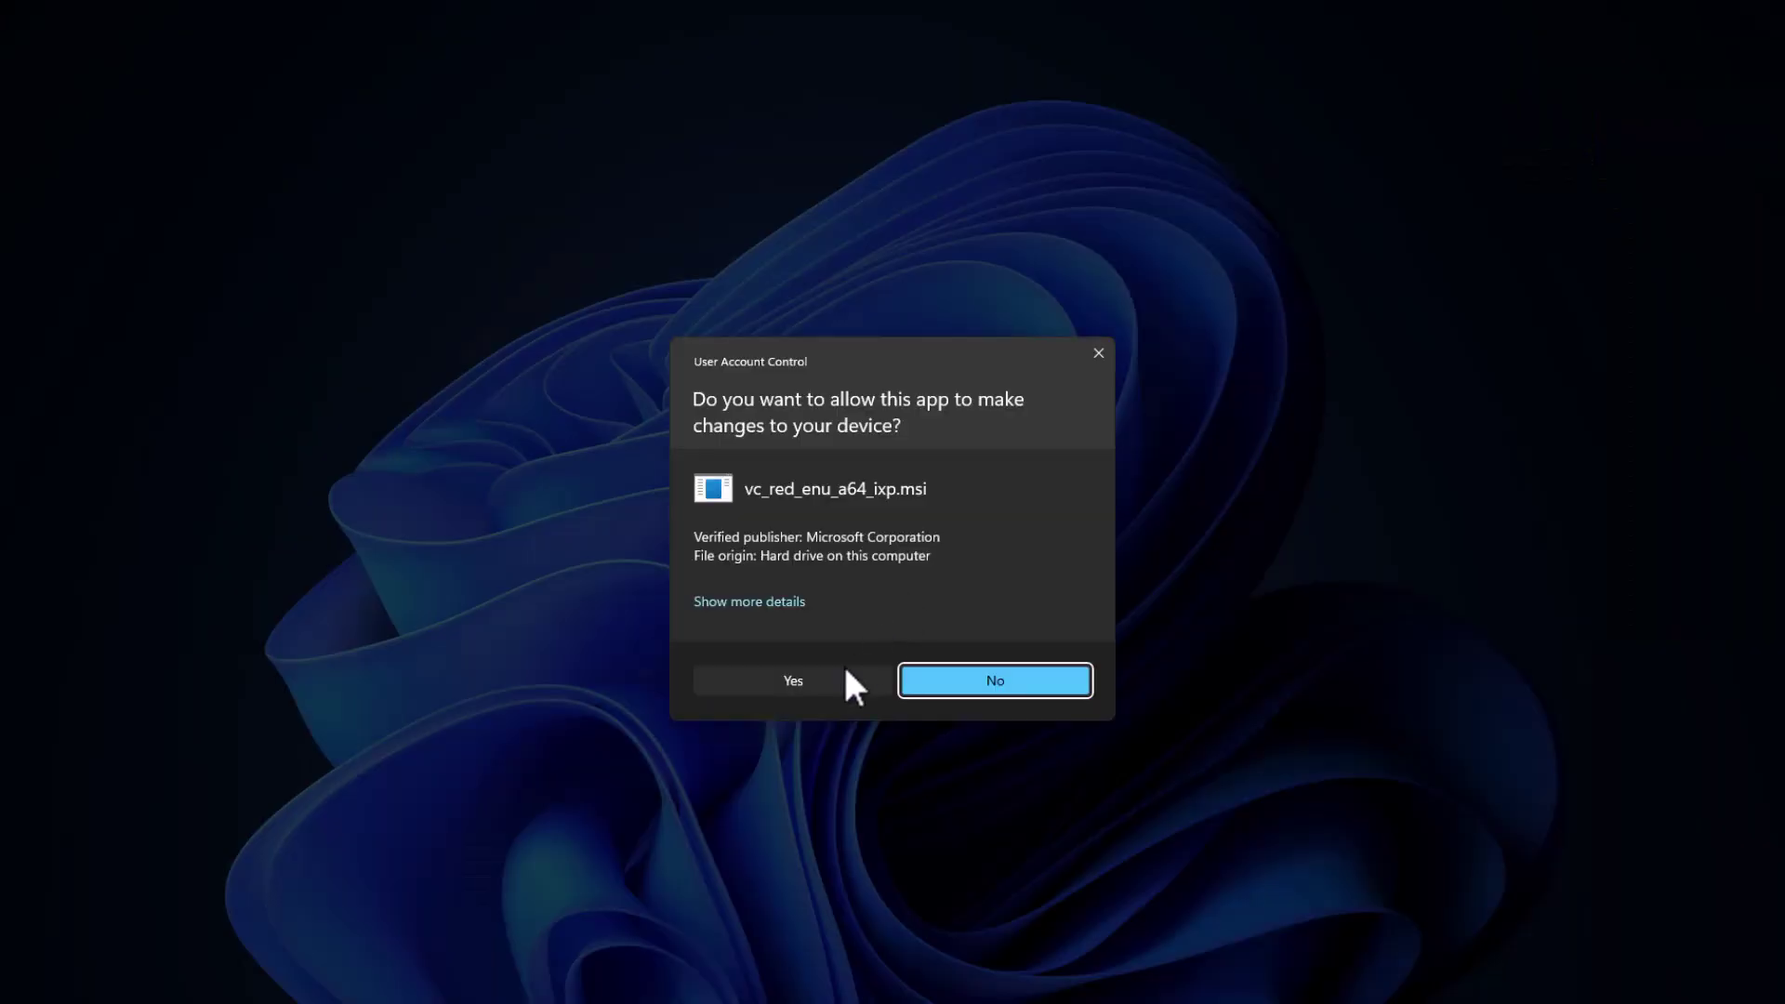
{"action": "left_click", "coordinate": [842, 679]}
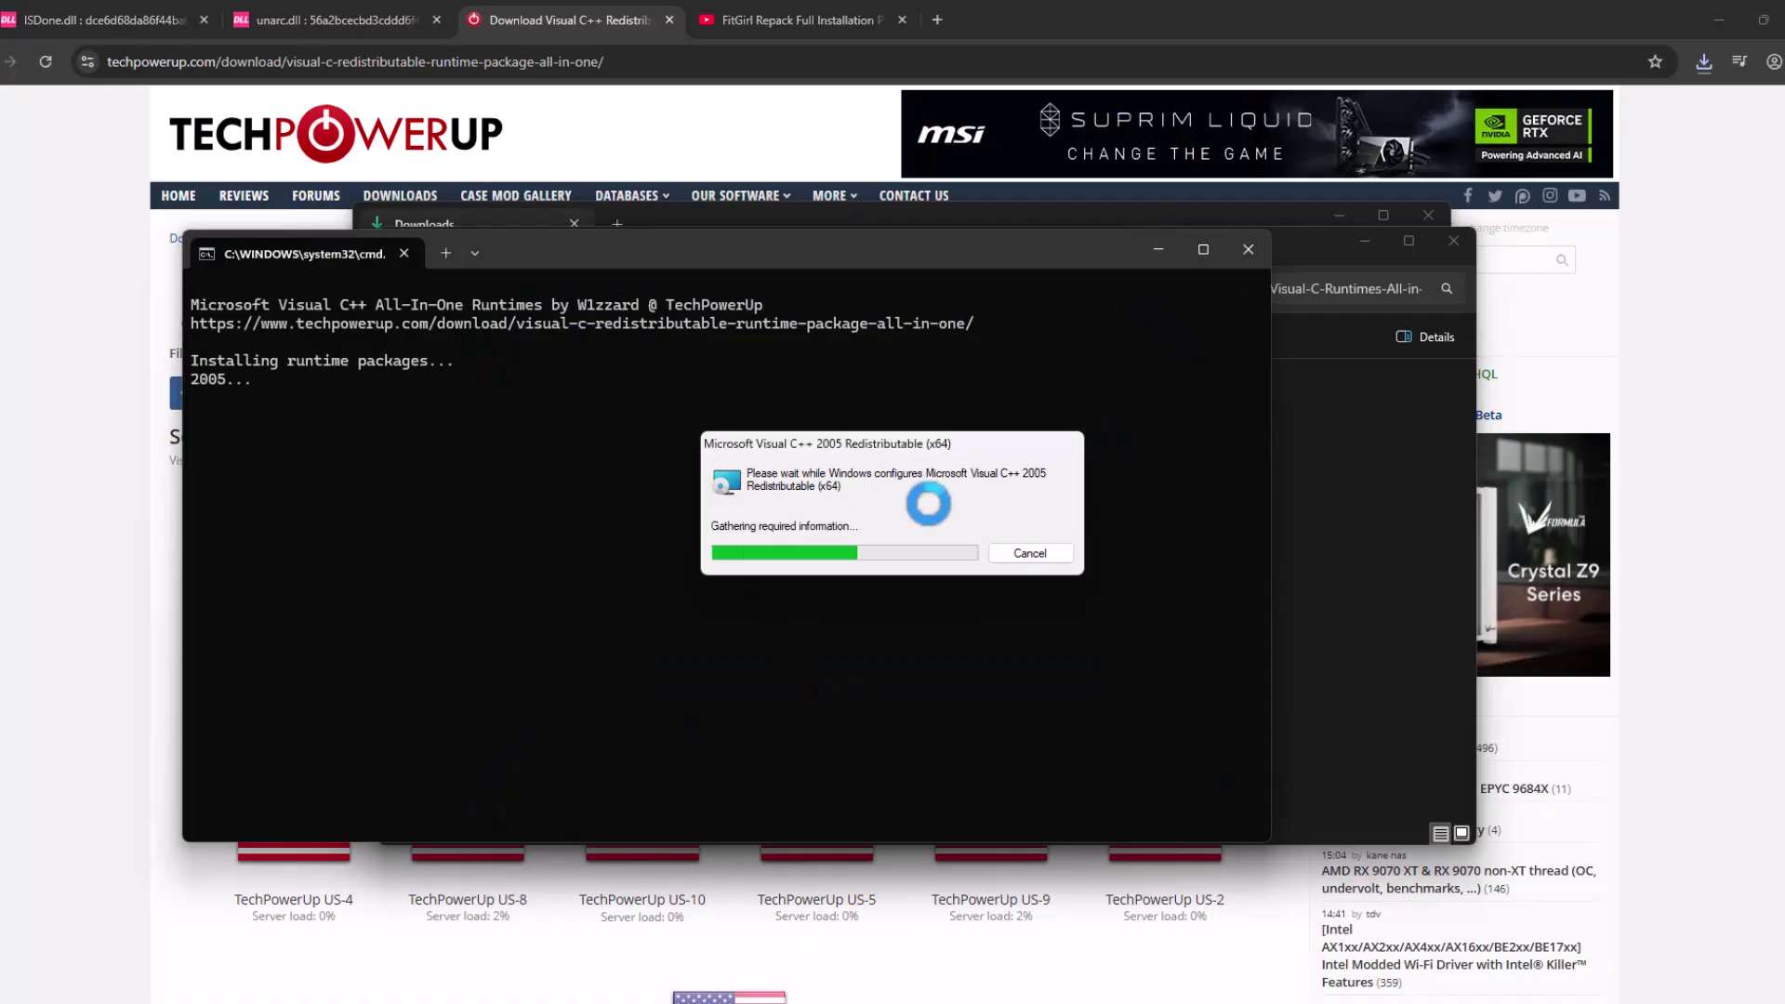
{"action": "left_click", "coordinate": [827, 664]}
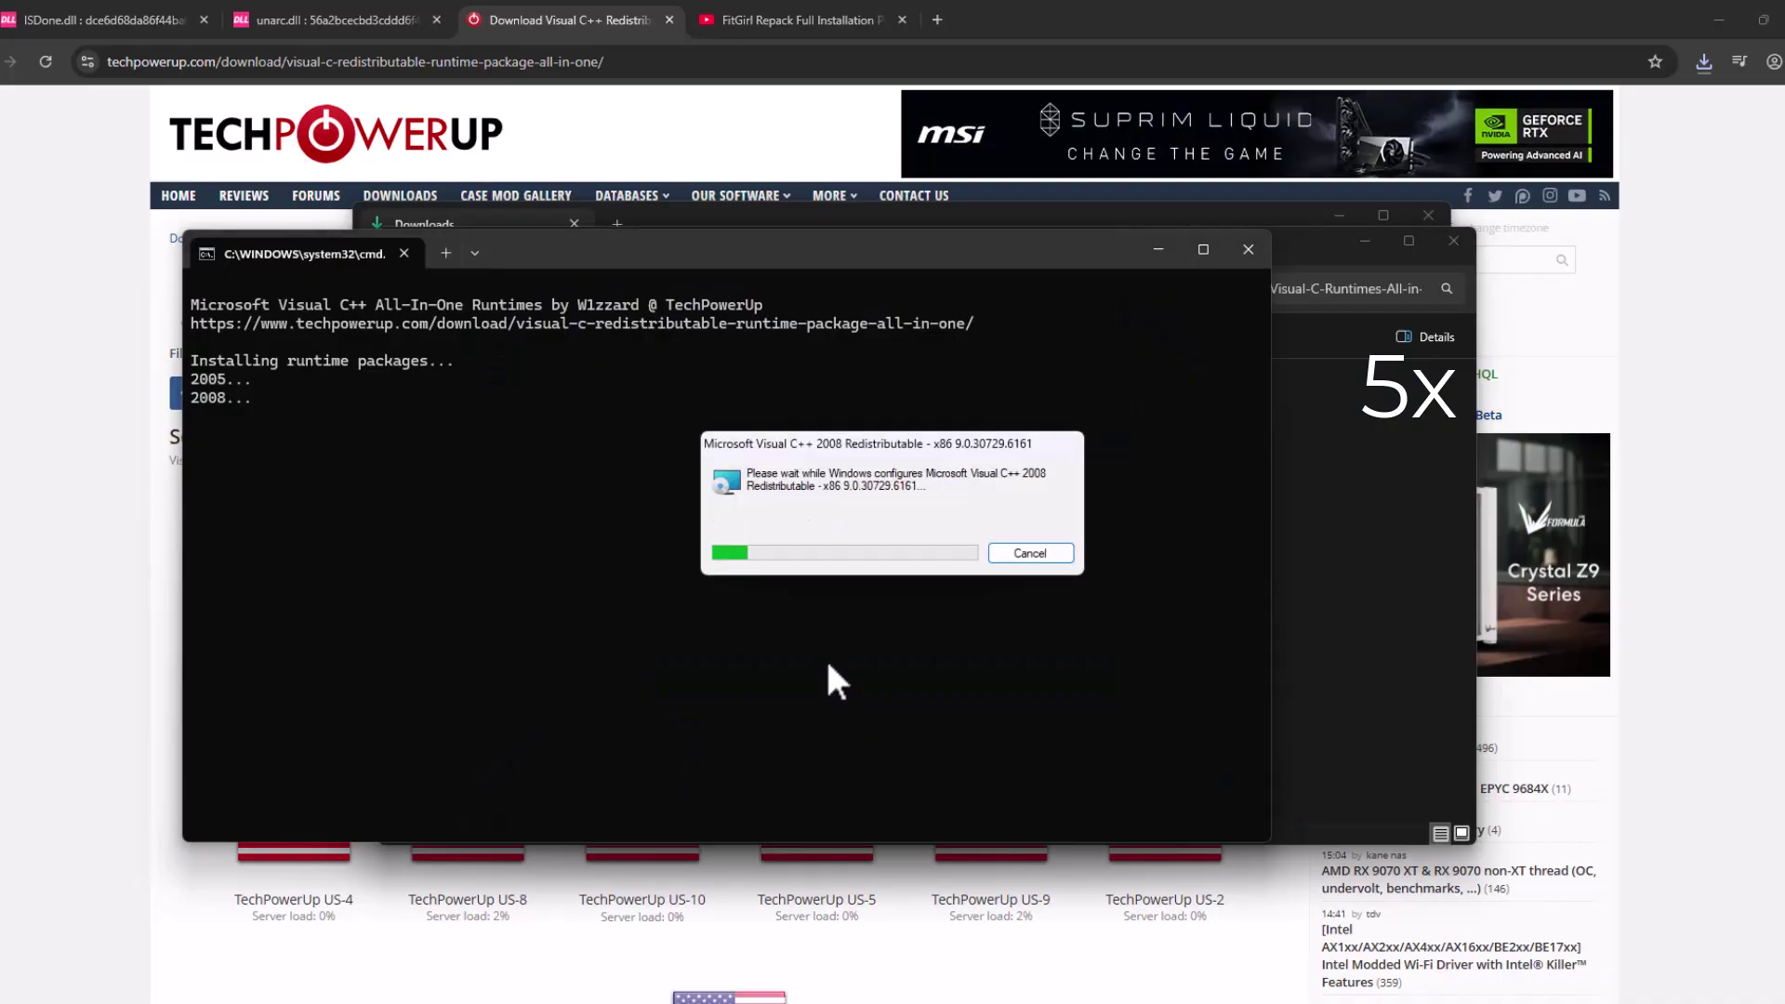
{"action": "left_click", "coordinate": [818, 630]}
{"action": "left_click", "coordinate": [809, 645]}
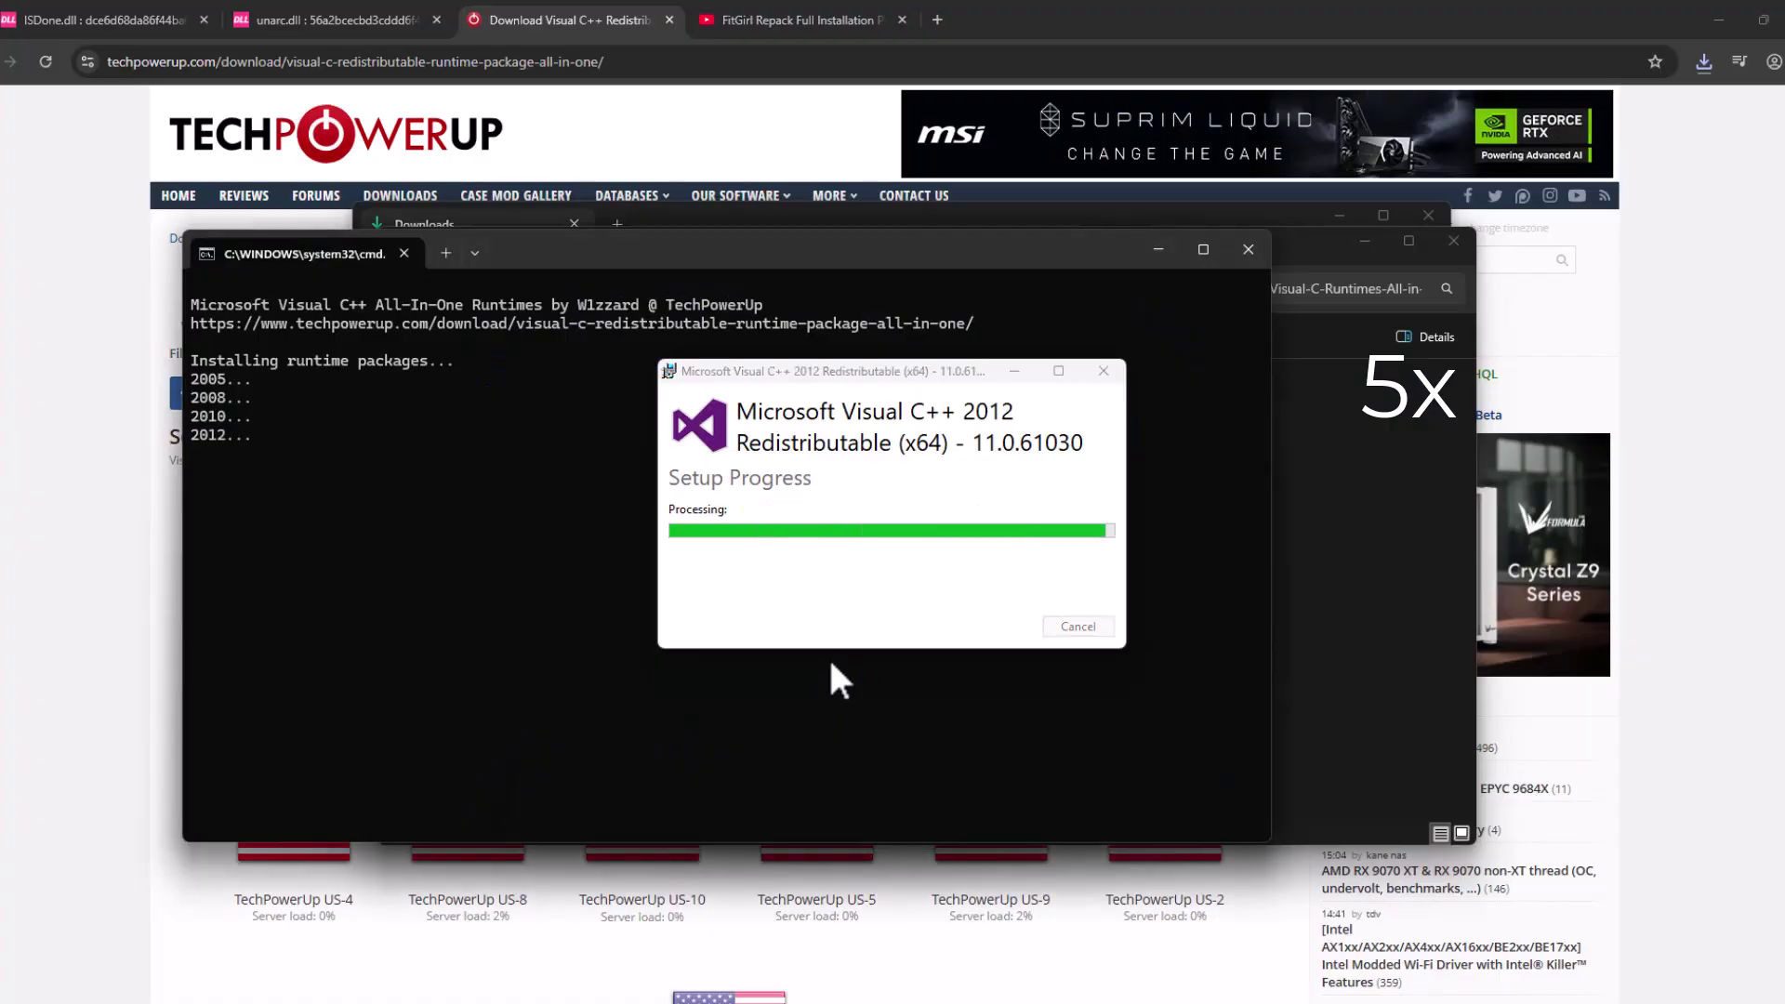
{"action": "left_click", "coordinate": [835, 681]}
{"action": "left_click", "coordinate": [844, 683]}
{"action": "left_click", "coordinate": [846, 683]}
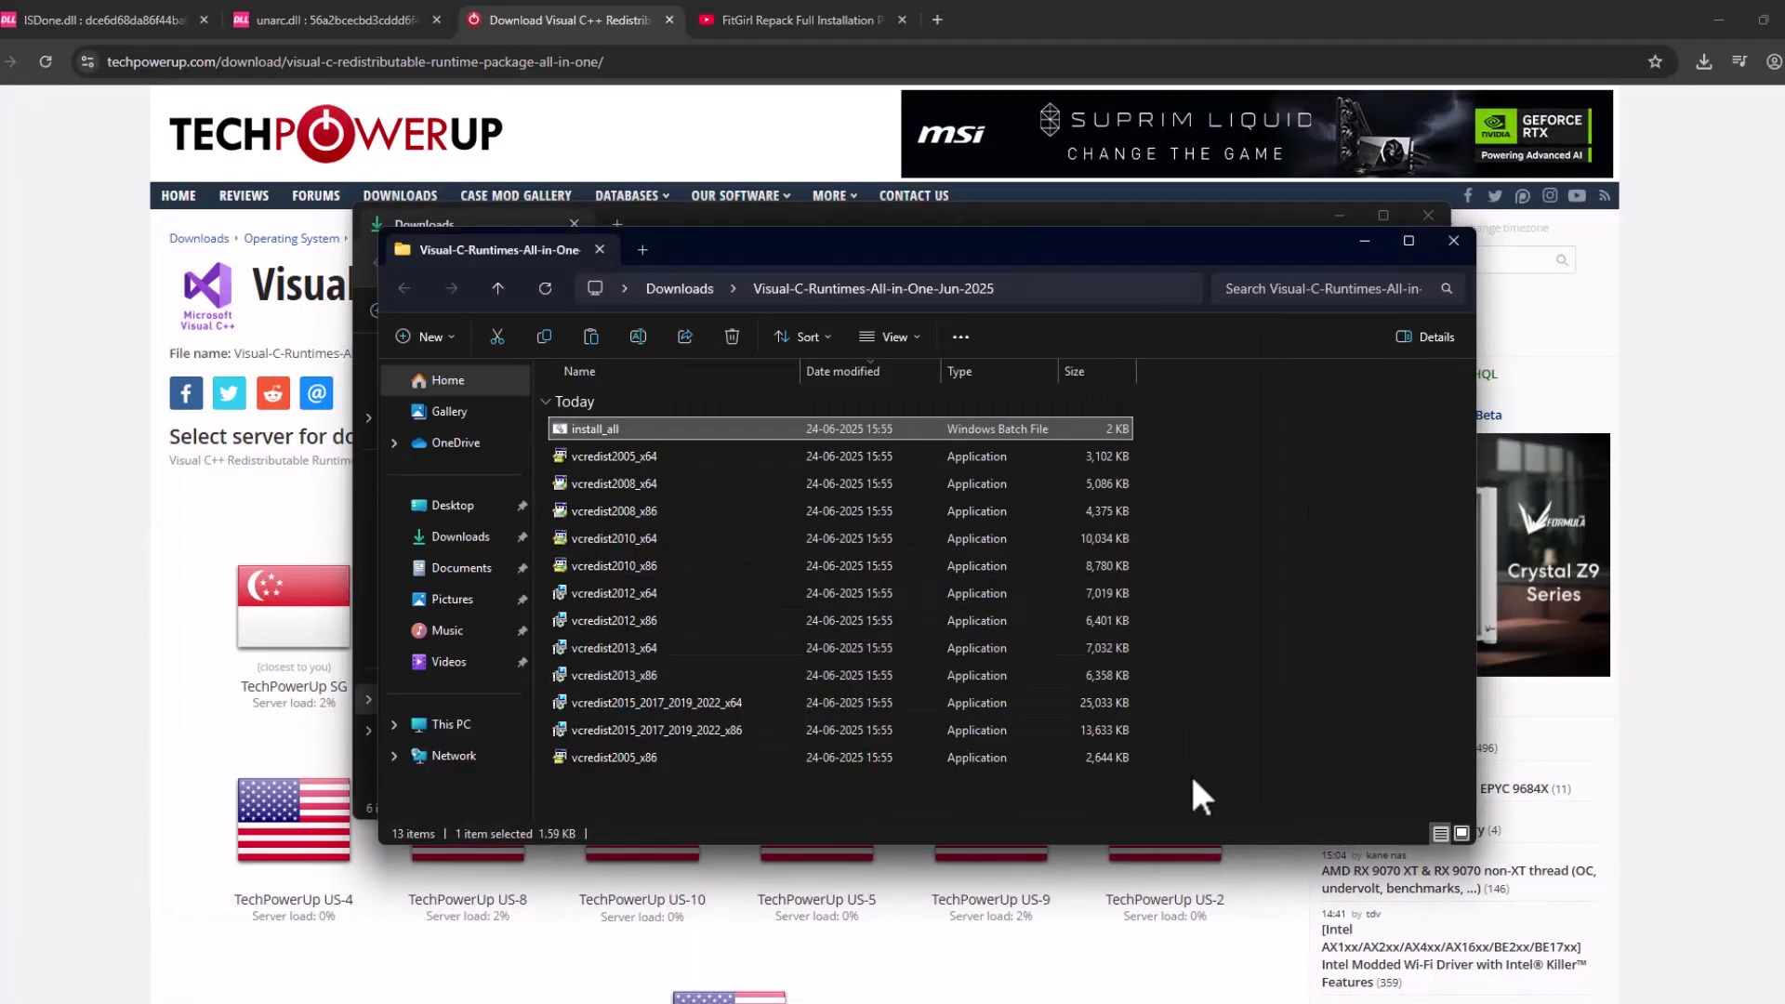
Close the extracted runtimes folder and minimize the browser to the desktop.
{"action": "left_click_drag", "start_coordinate": [1196, 785], "coordinate": [980, 443]}
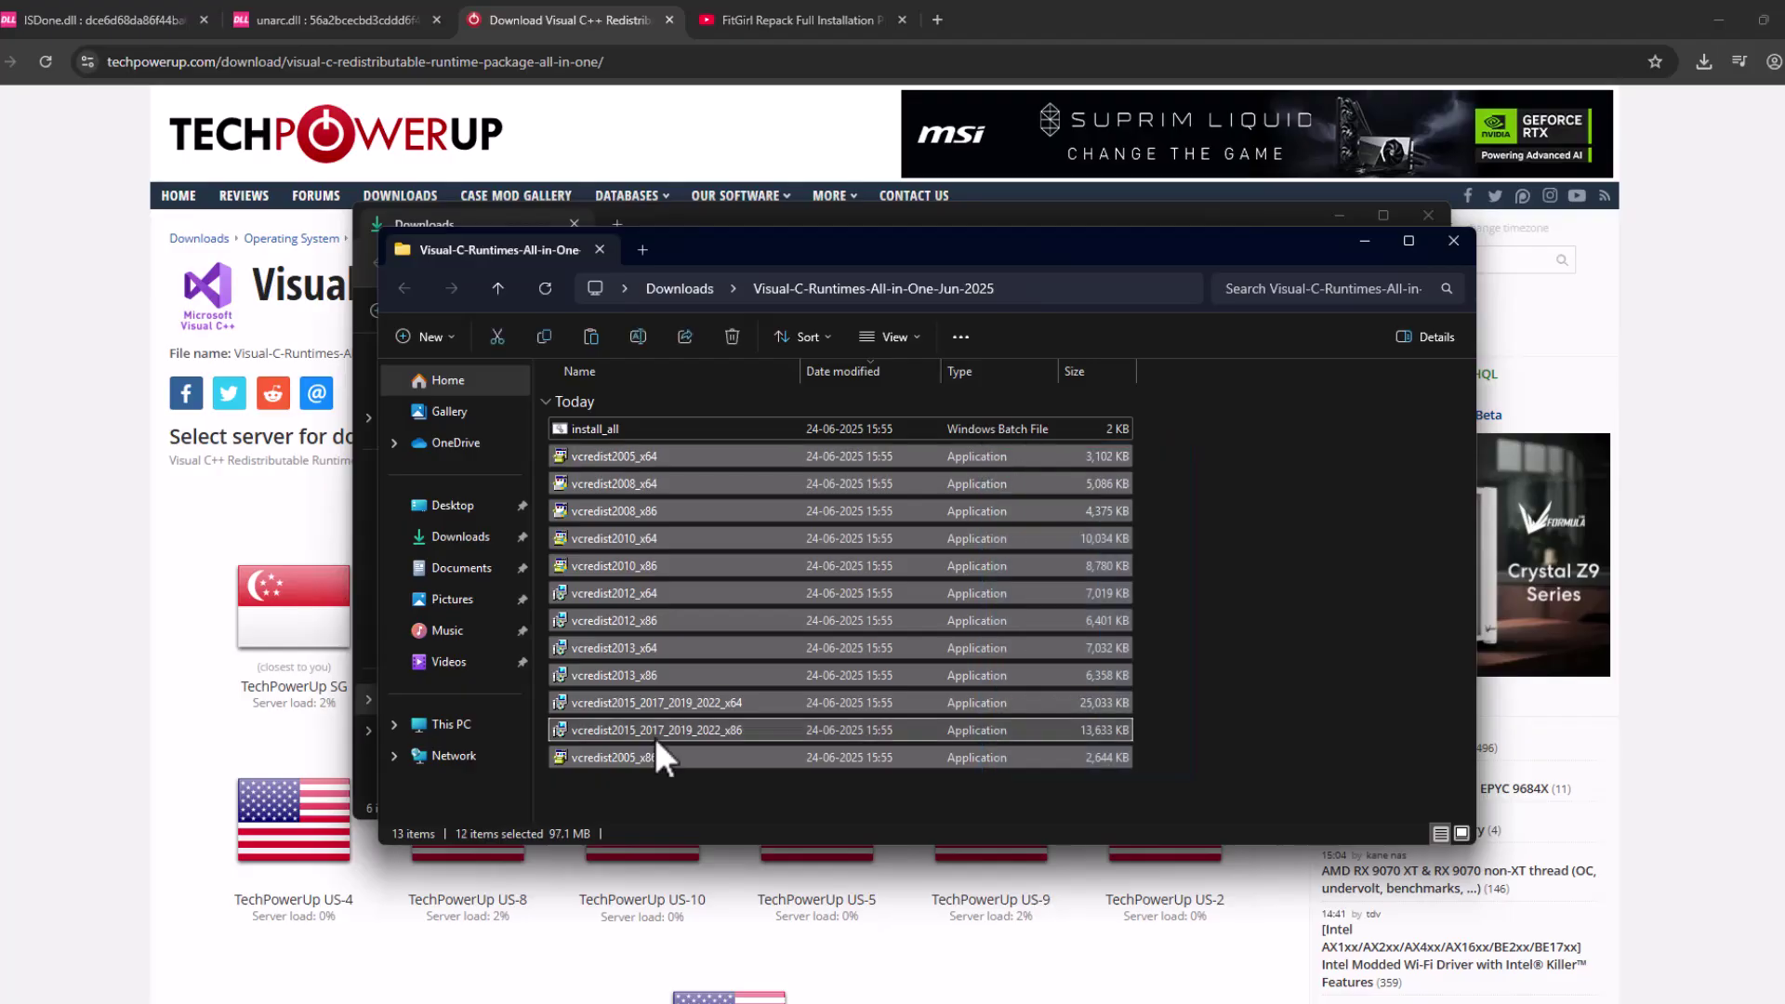
{"action": "left_click", "coordinate": [1266, 571]}
{"action": "left_click", "coordinate": [1453, 240]}
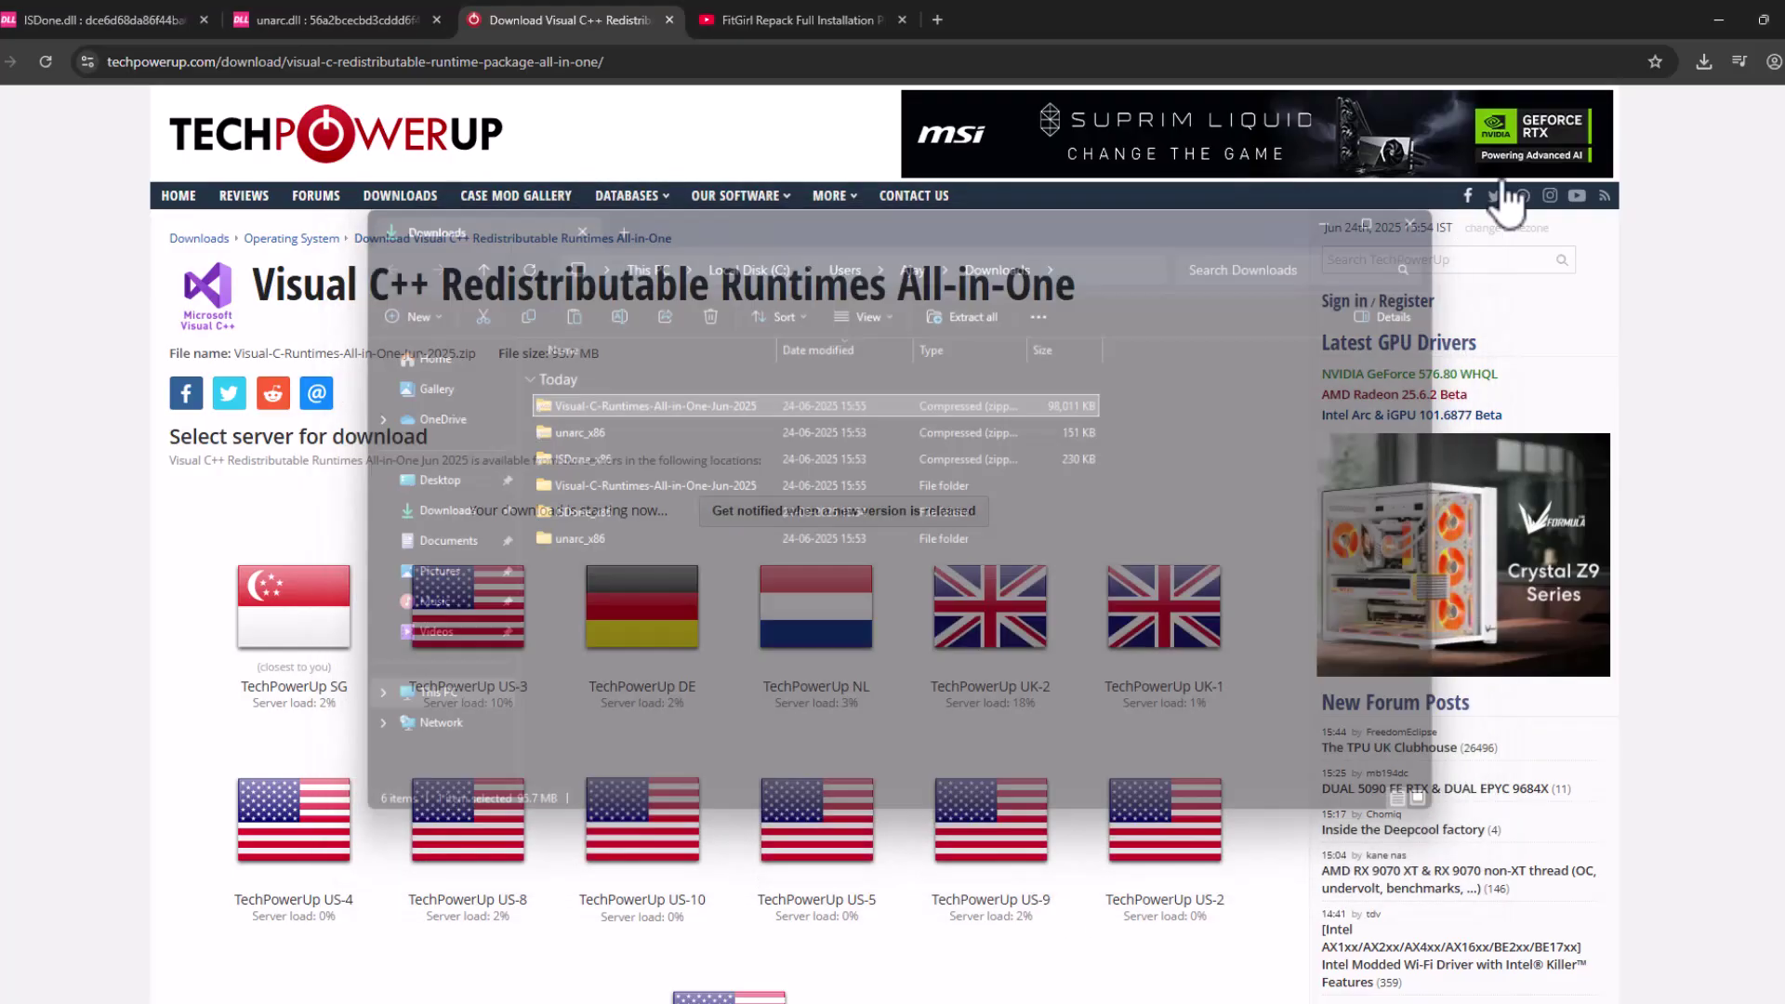
{"action": "left_click", "coordinate": [1718, 19]}
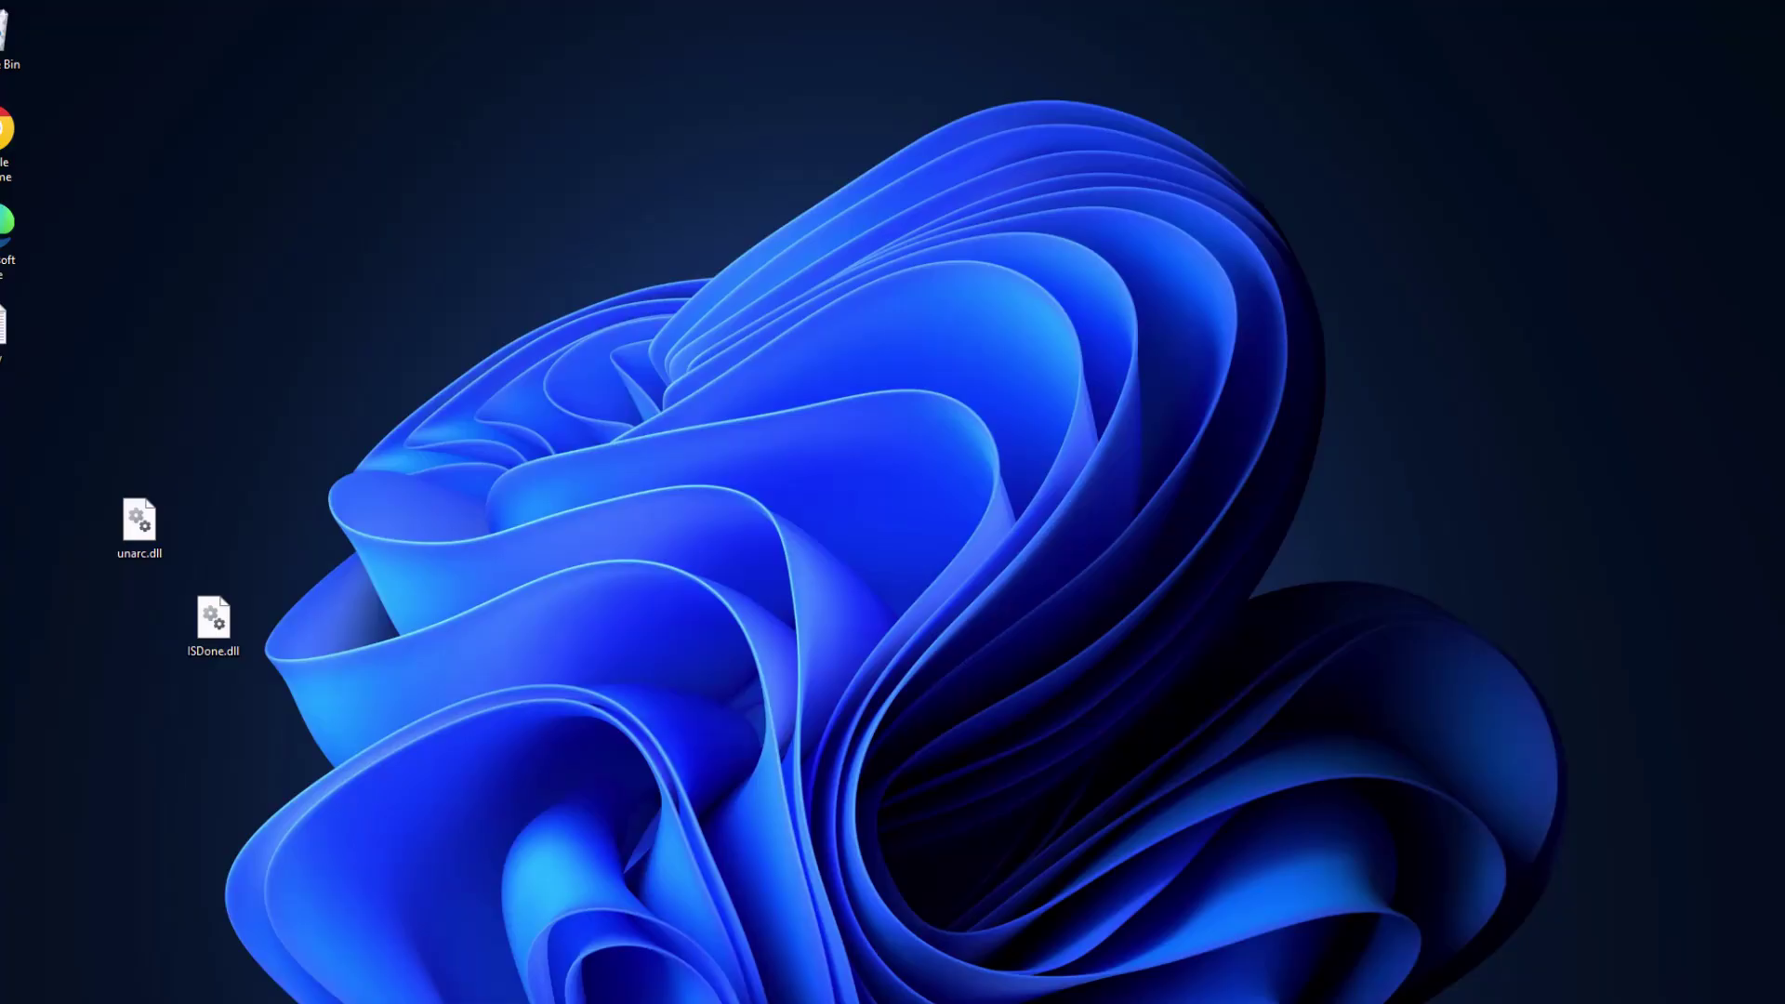
Search 'cont' for Control Panel and go through System and Security to System About.
{"action": "key", "text": "super"}
{"action": "type", "text": "cont"}
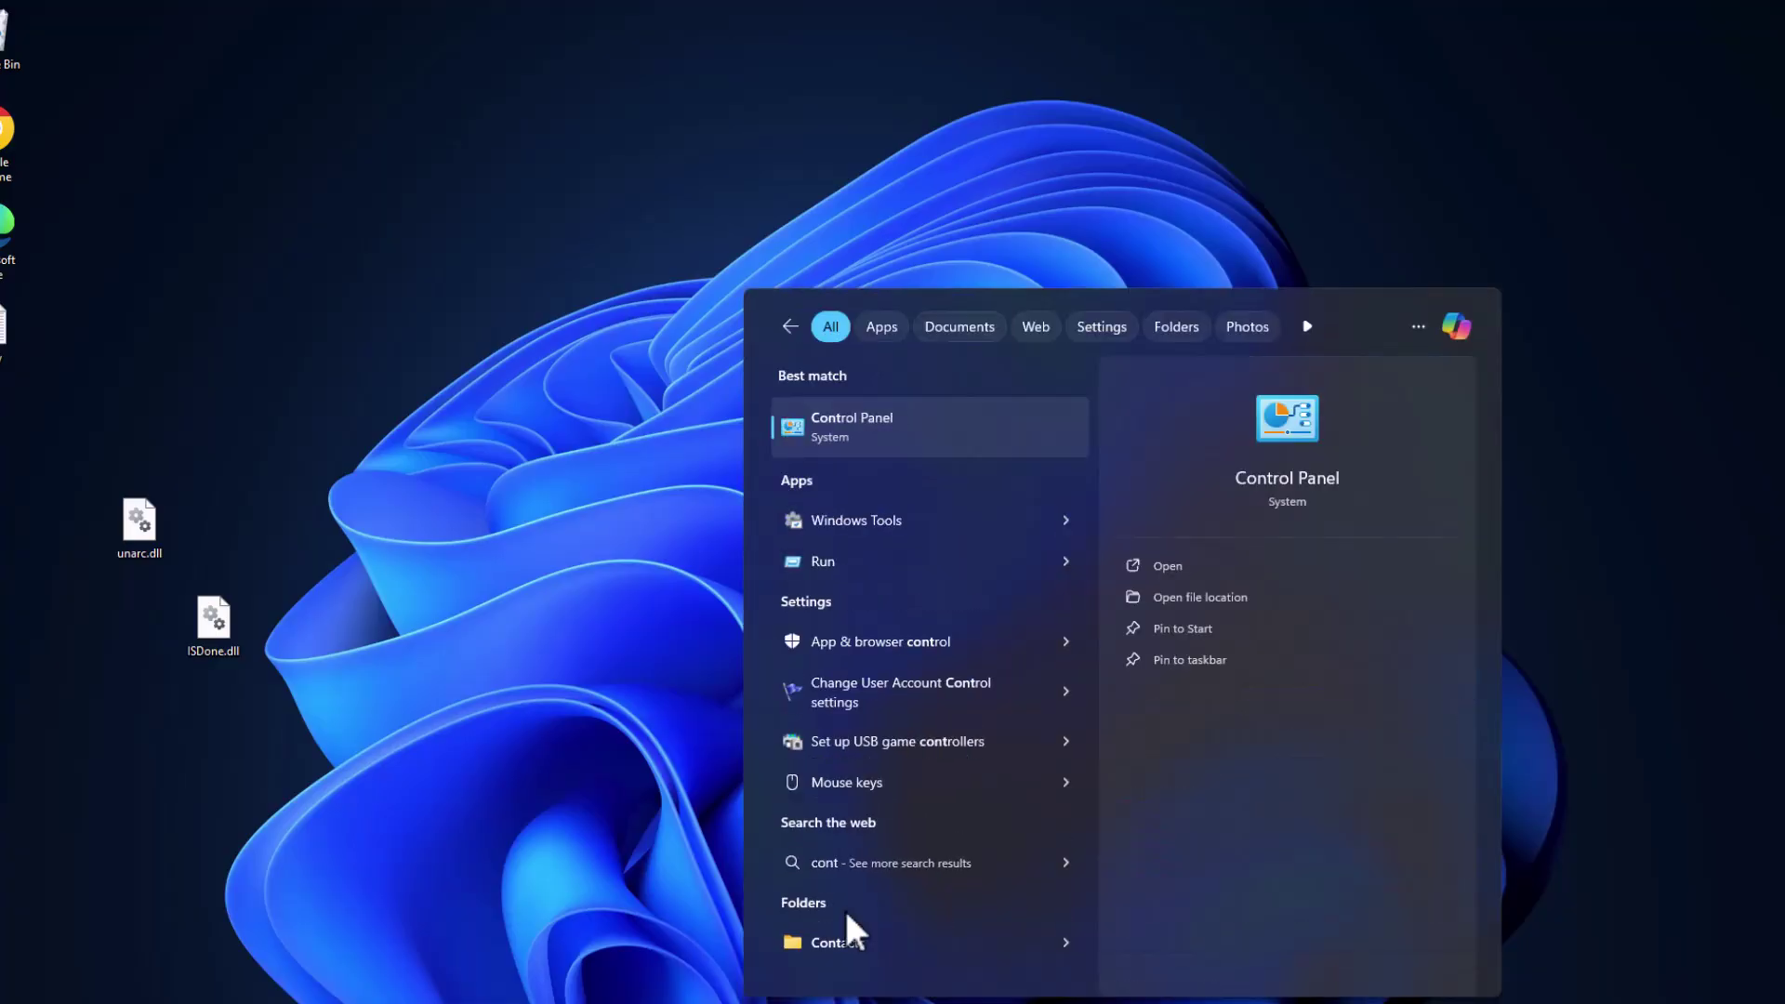
{"action": "left_click", "coordinate": [911, 430]}
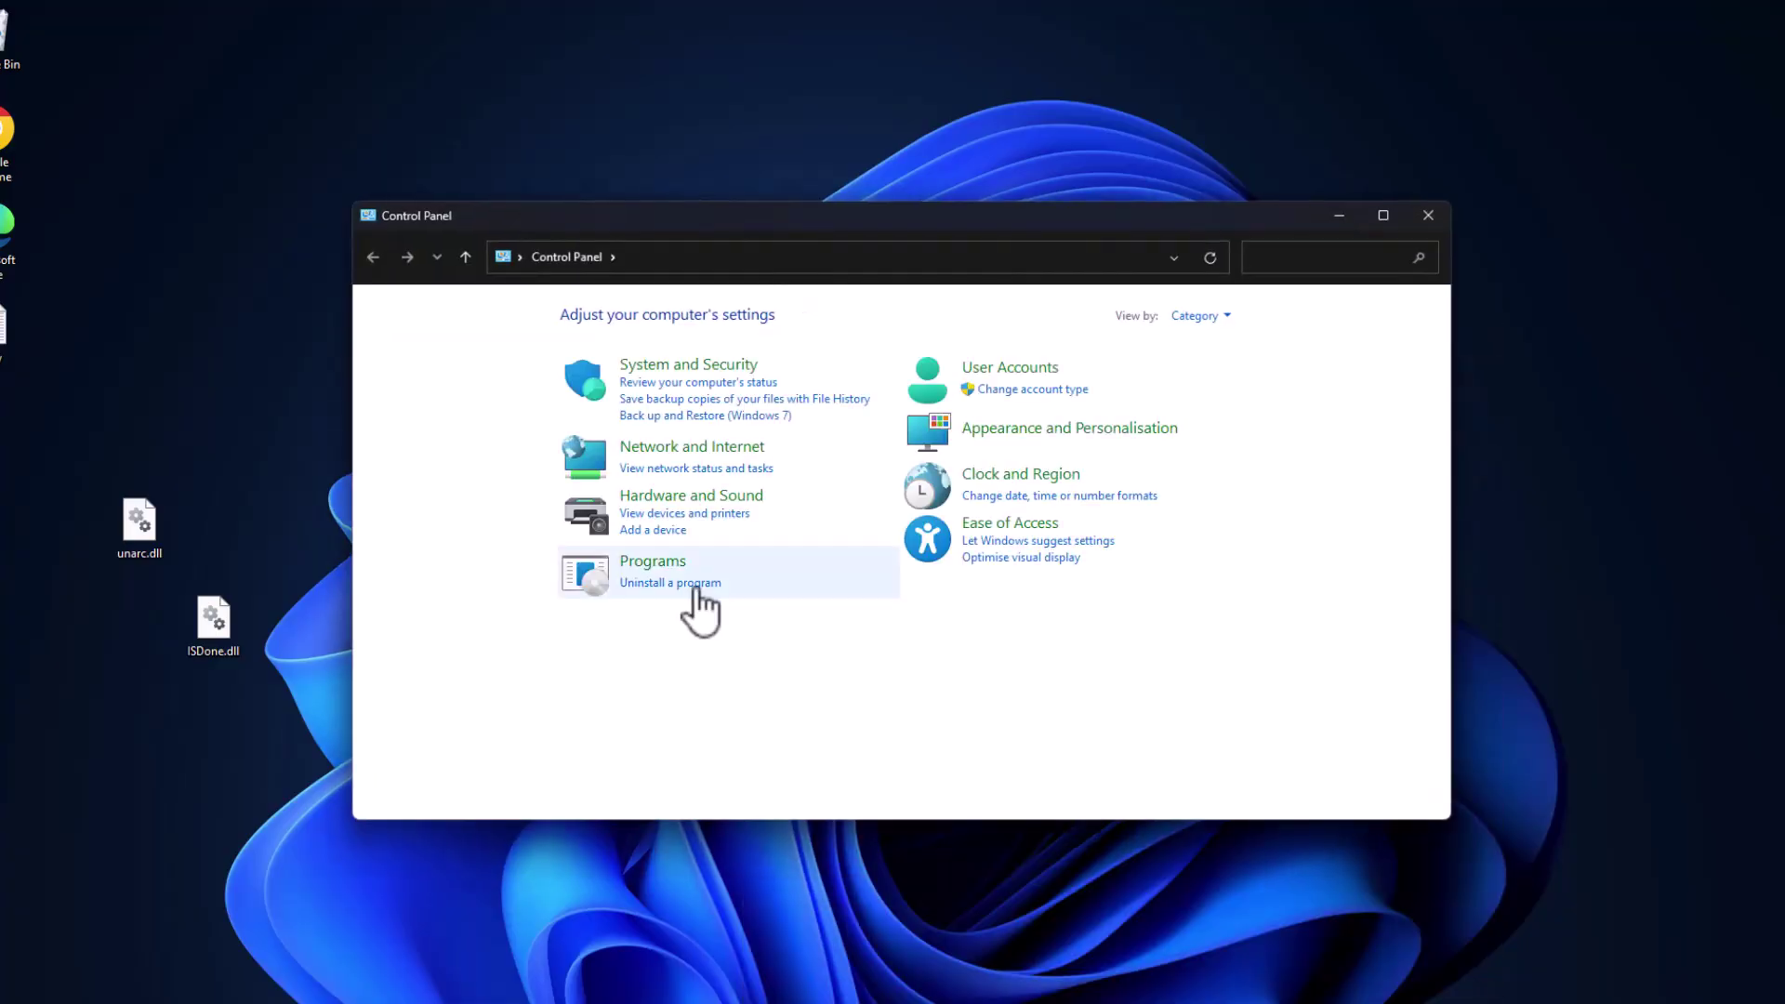
{"action": "left_click", "coordinate": [689, 366]}
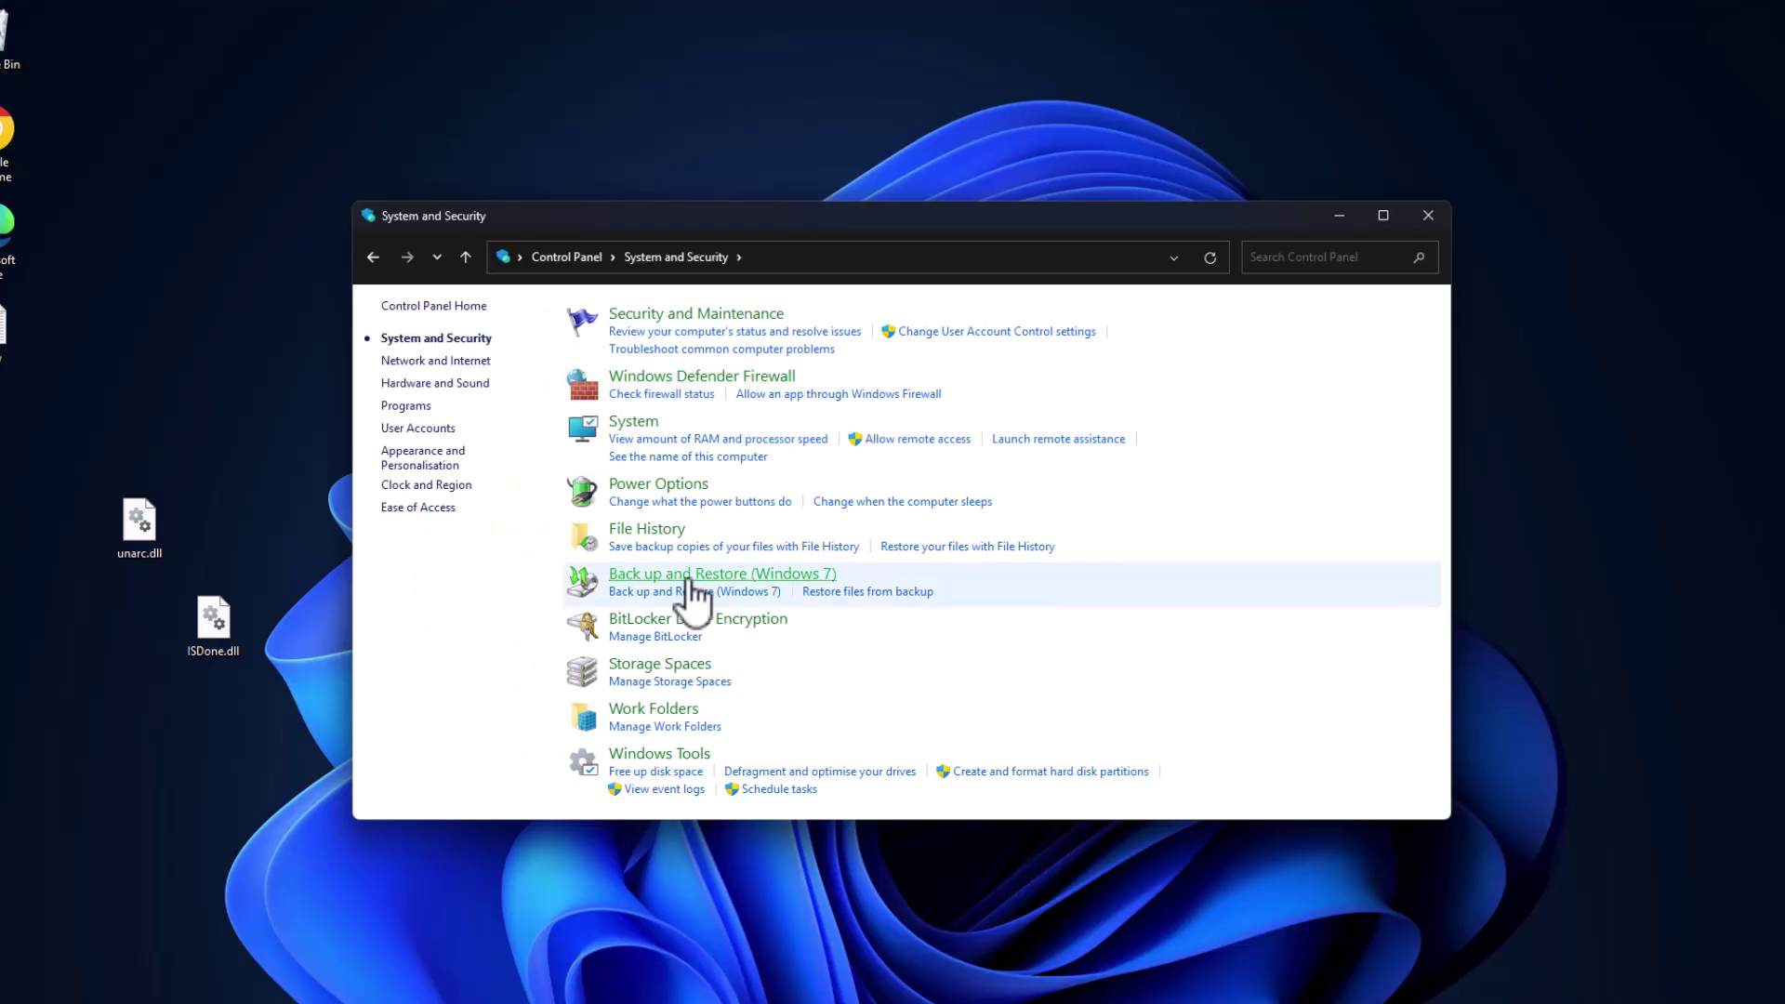
{"action": "left_click", "coordinate": [636, 427]}
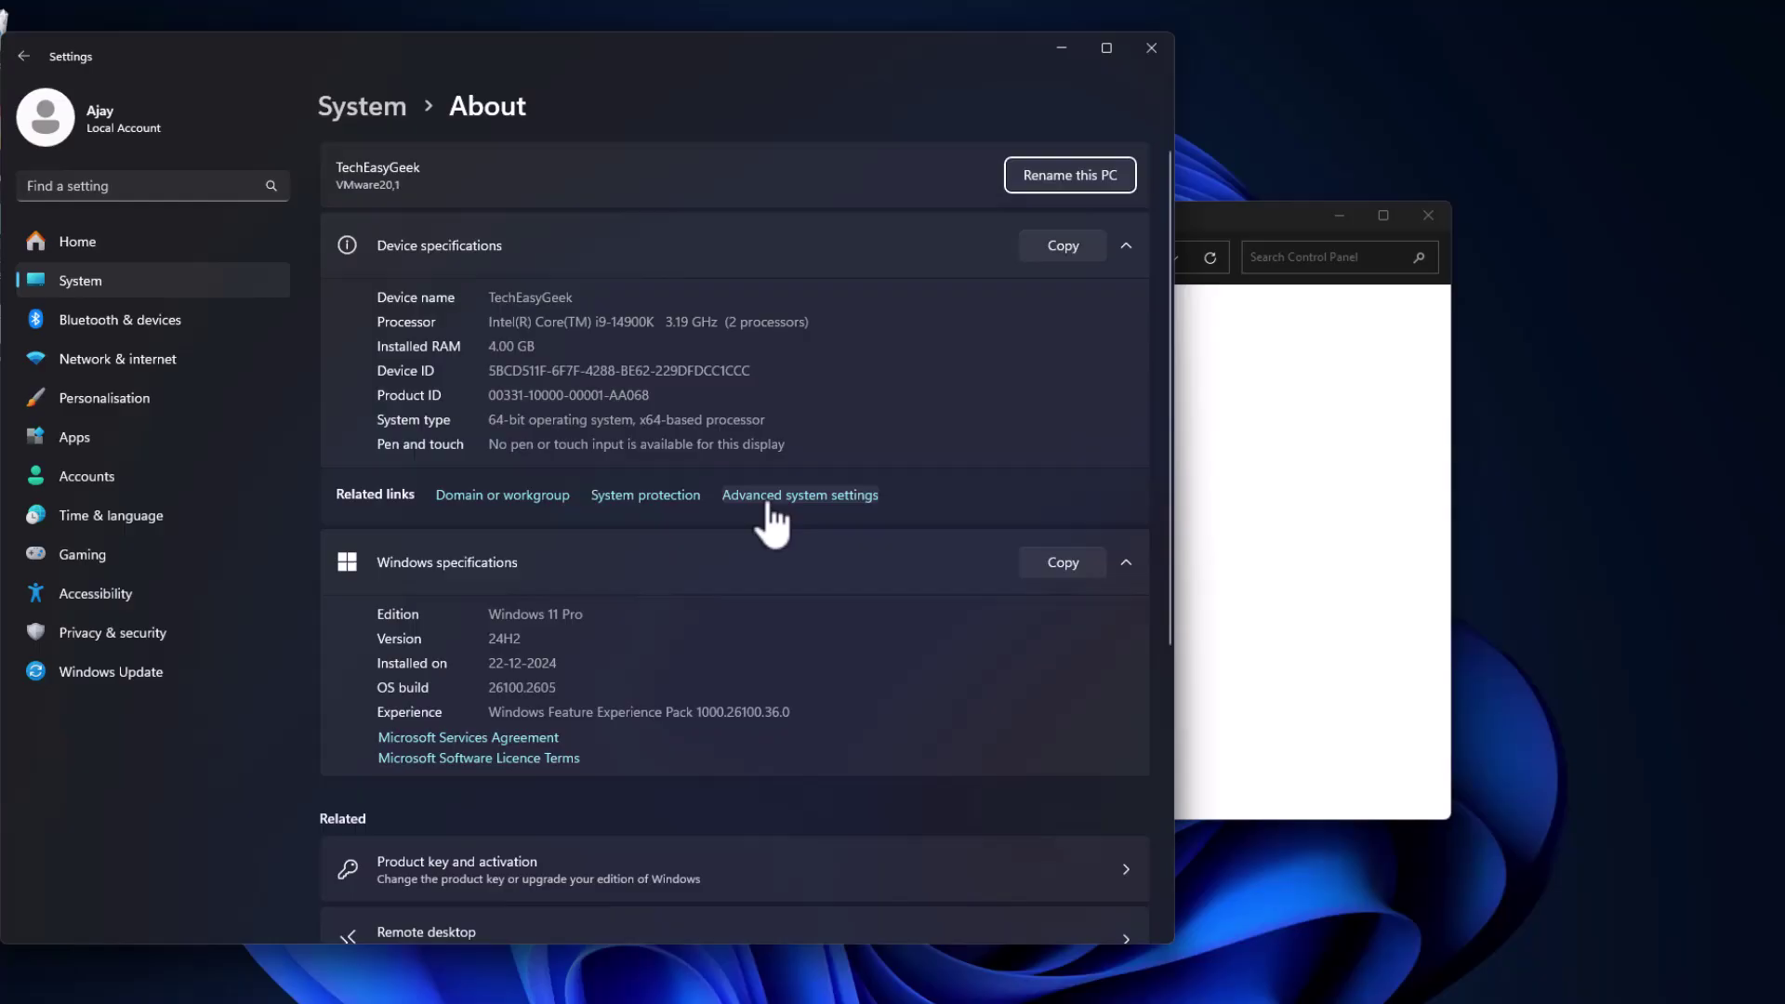
In Virtual Memory, untick automatic paging file management and set drive C: to Custom size.
{"action": "left_click", "coordinate": [824, 502]}
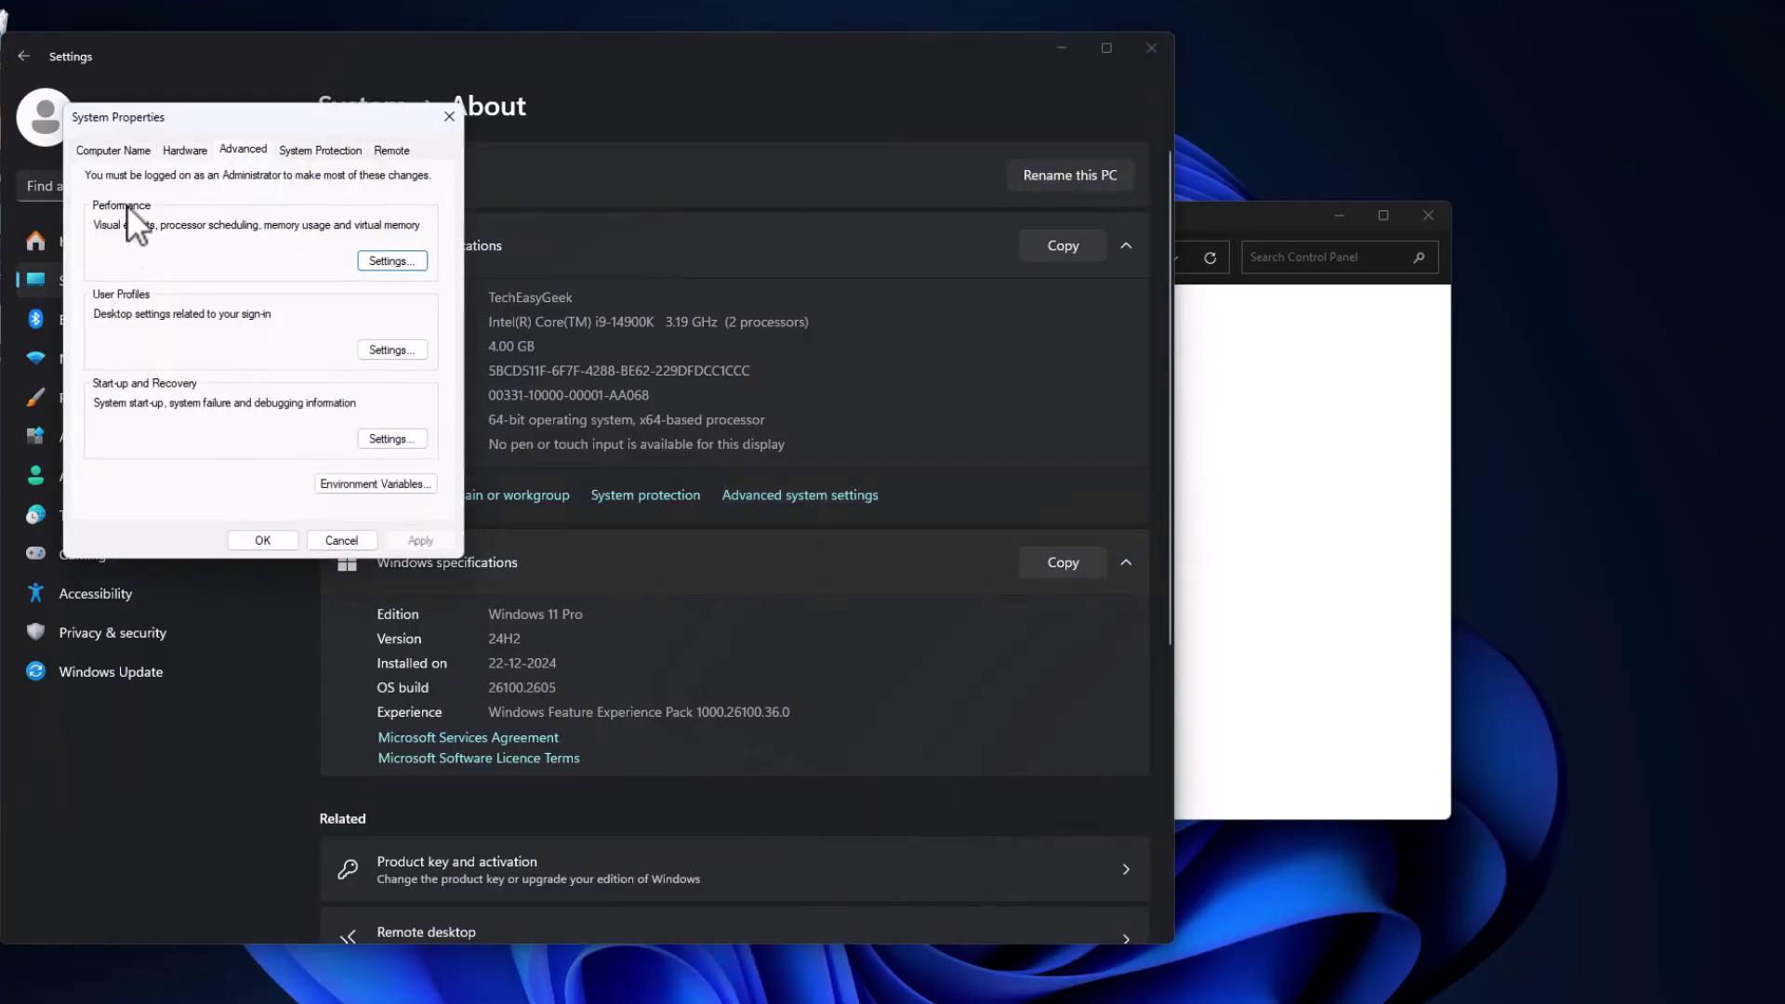
{"action": "left_click", "coordinate": [369, 260]}
{"action": "left_click", "coordinate": [205, 225]}
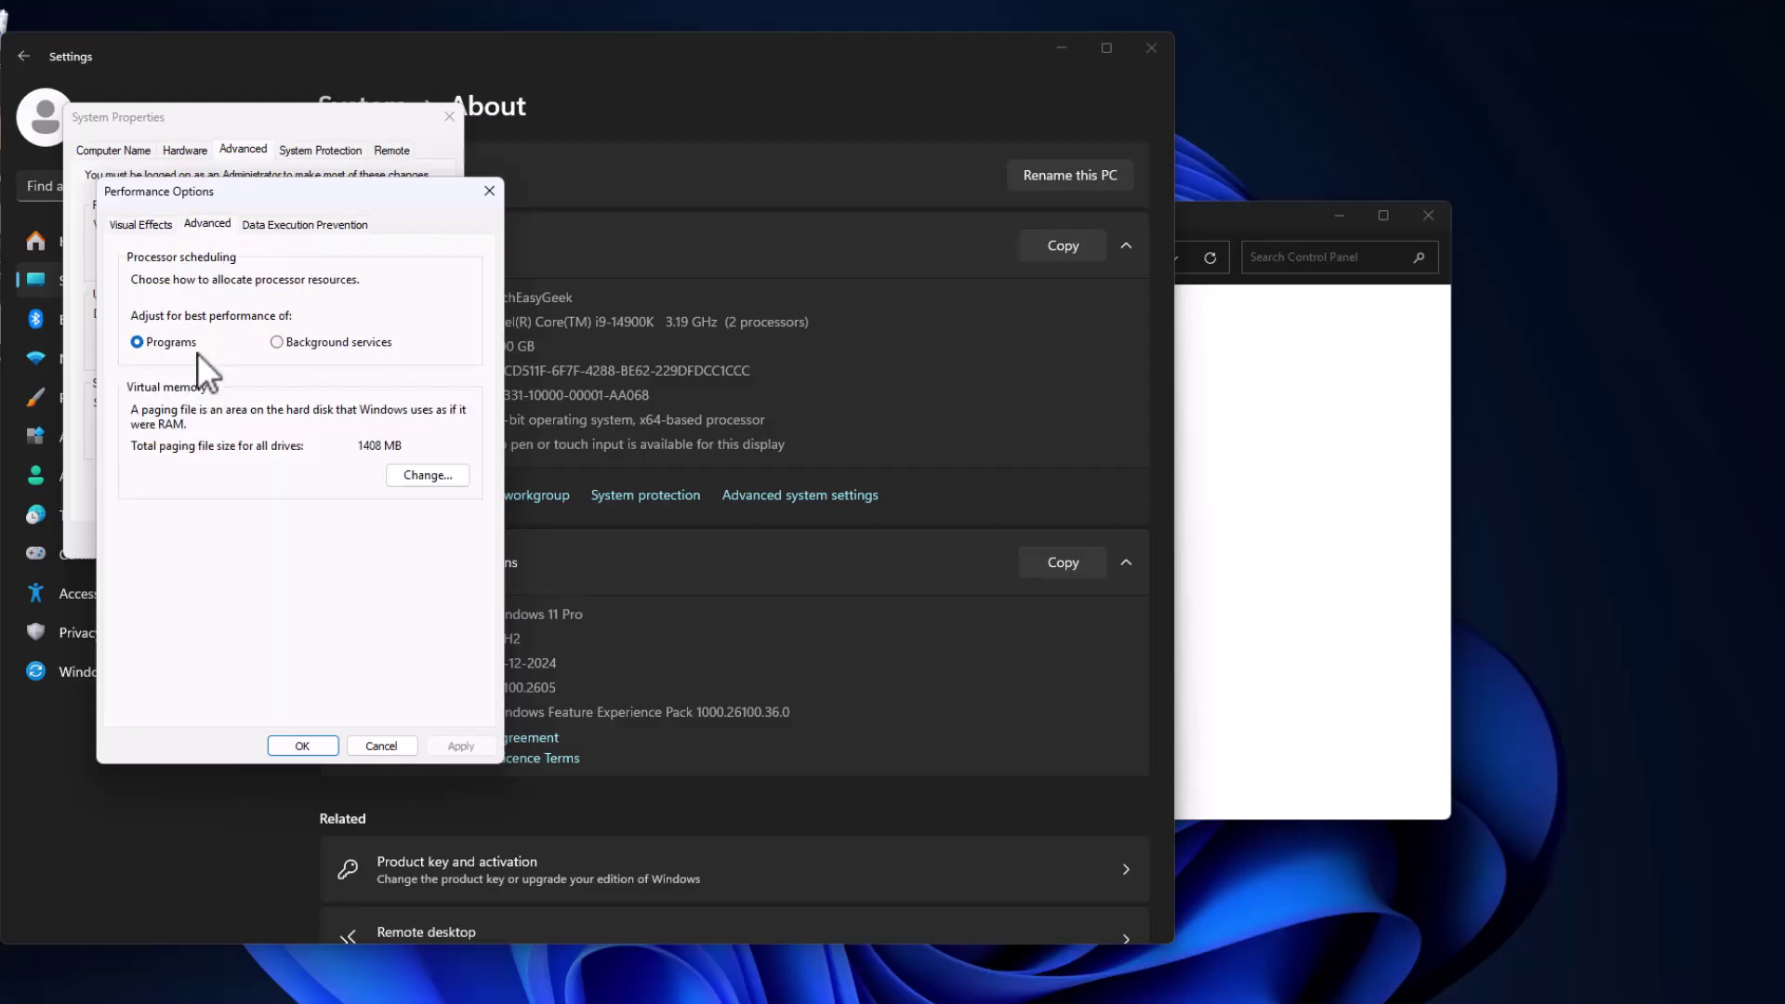
{"action": "left_click", "coordinate": [416, 466]}
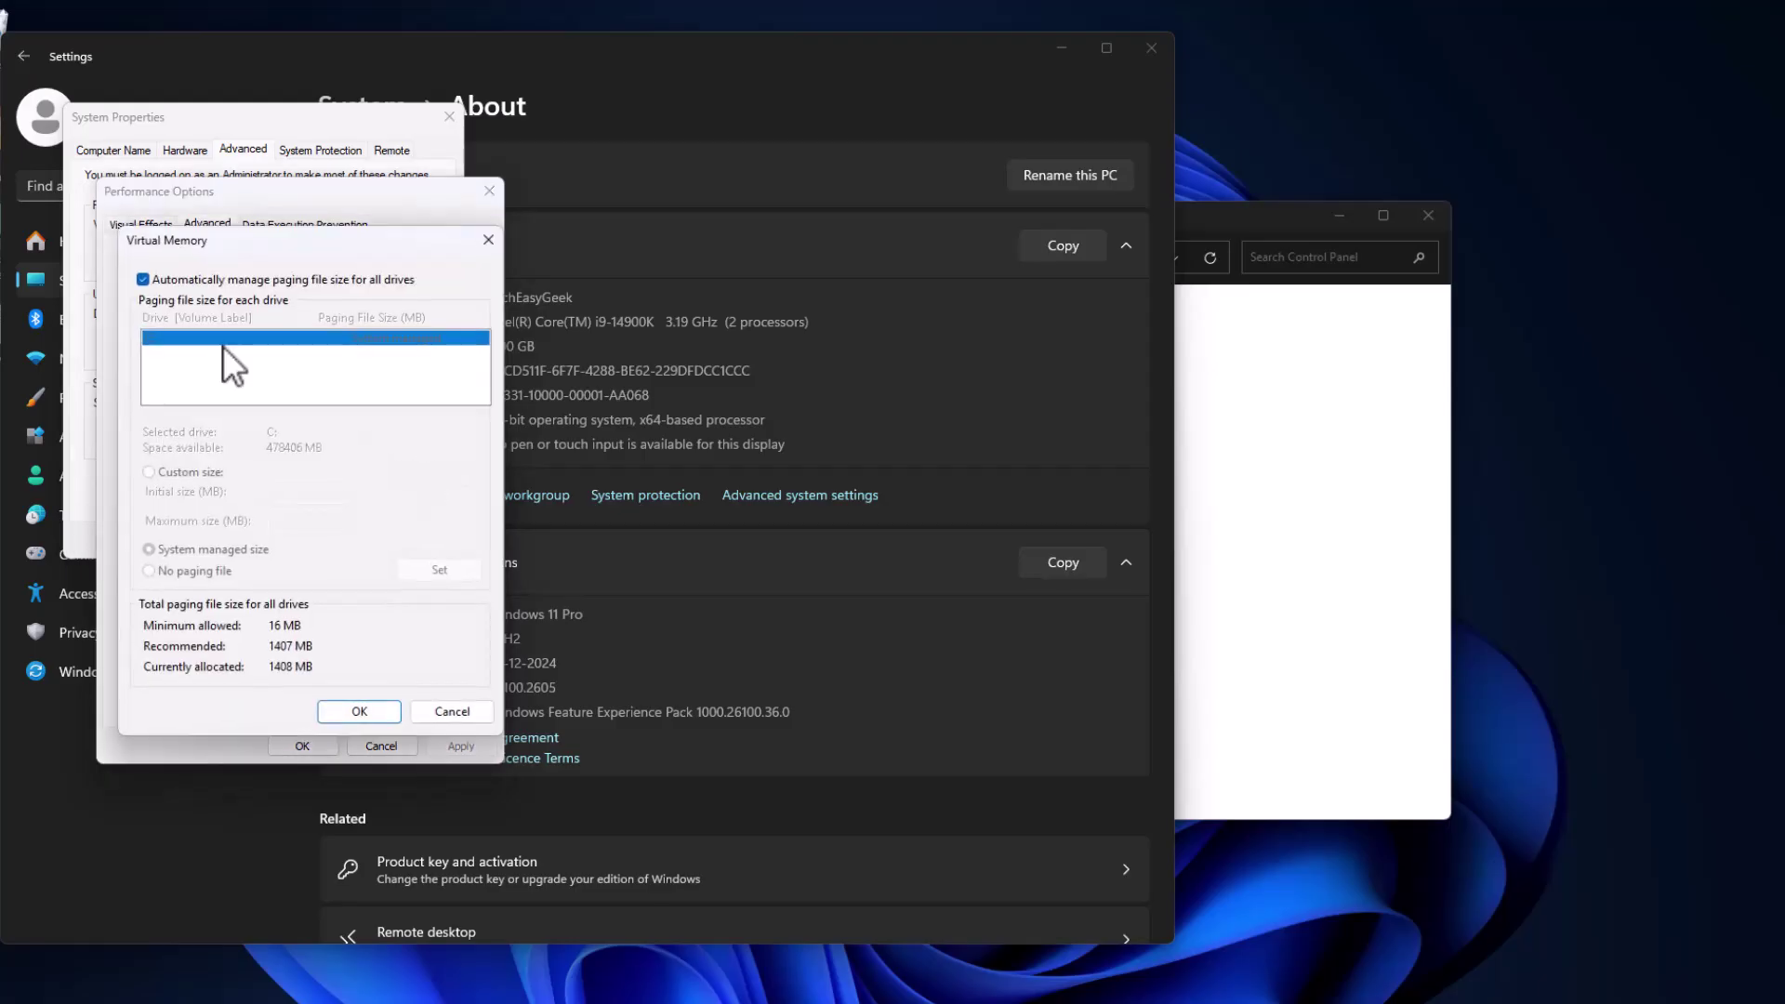
{"action": "left_click", "coordinate": [143, 277]}
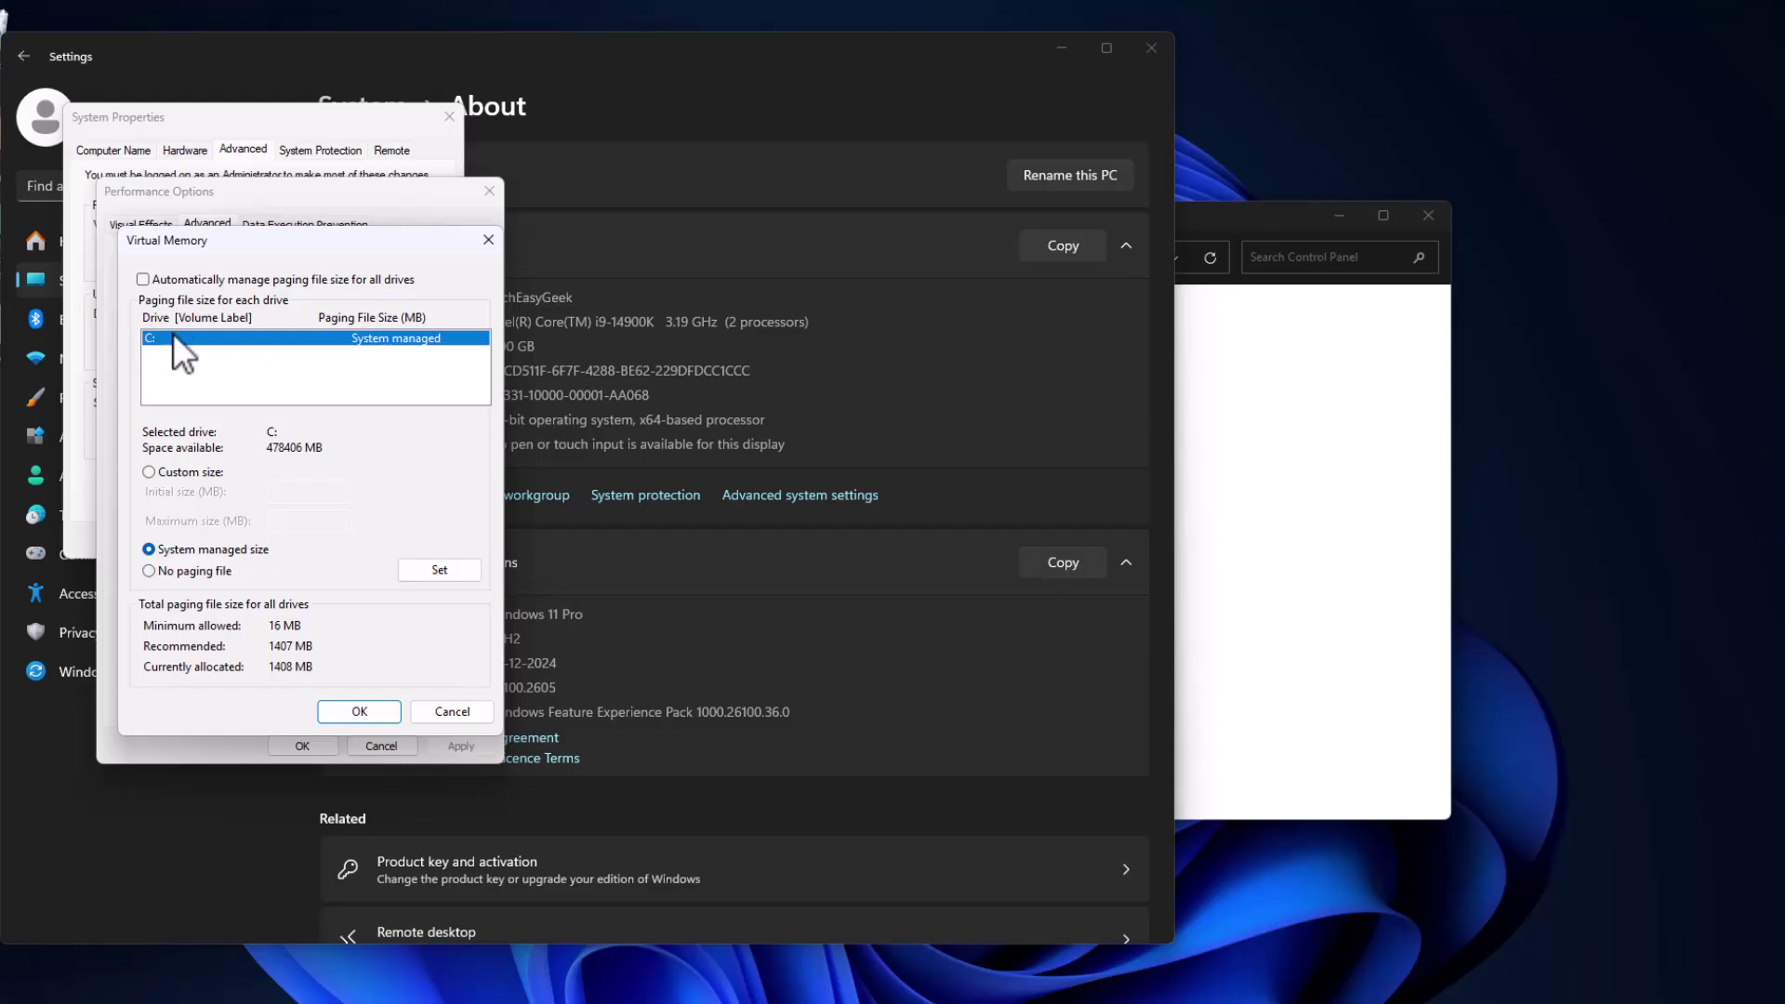
{"action": "left_click", "coordinate": [149, 472]}
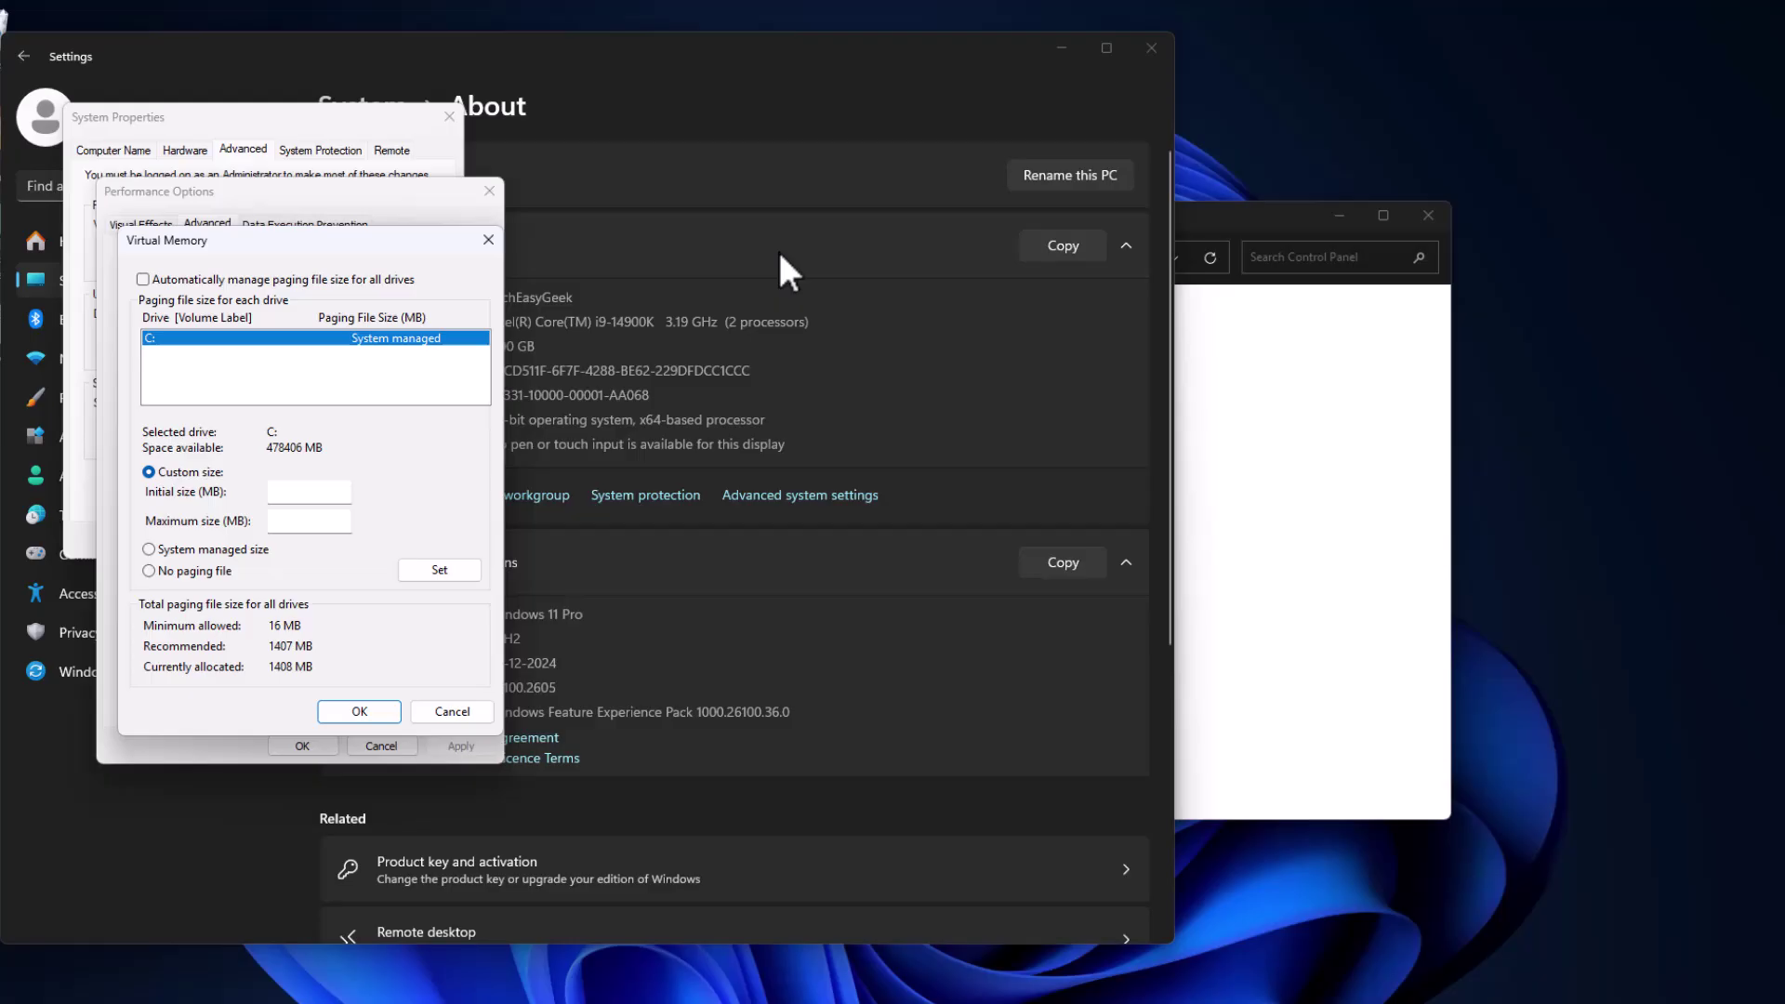
{"action": "left_click", "coordinate": [604, 72]}
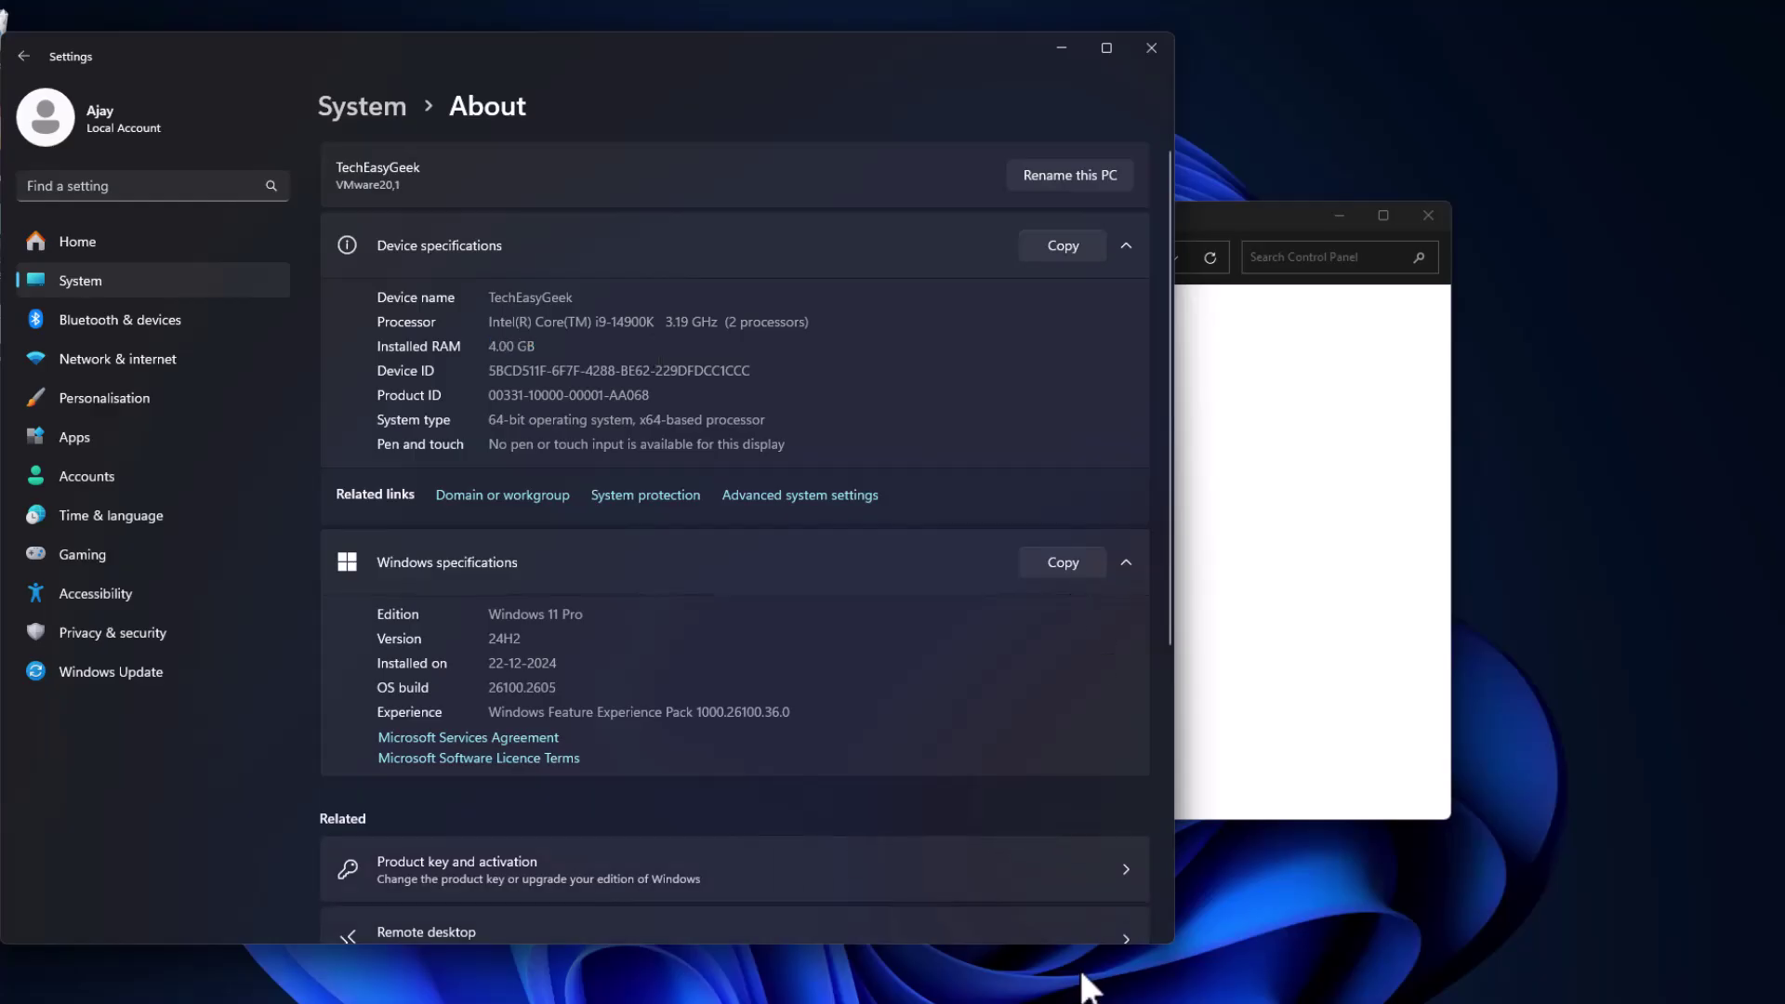
Copy the 2048 initial size for 4 GB RAM from the notes, then minimize Notepad.
{"action": "key", "text": "alt+Tab"}
{"action": "left_click_drag", "start_coordinate": [457, 648], "coordinate": [279, 446]}
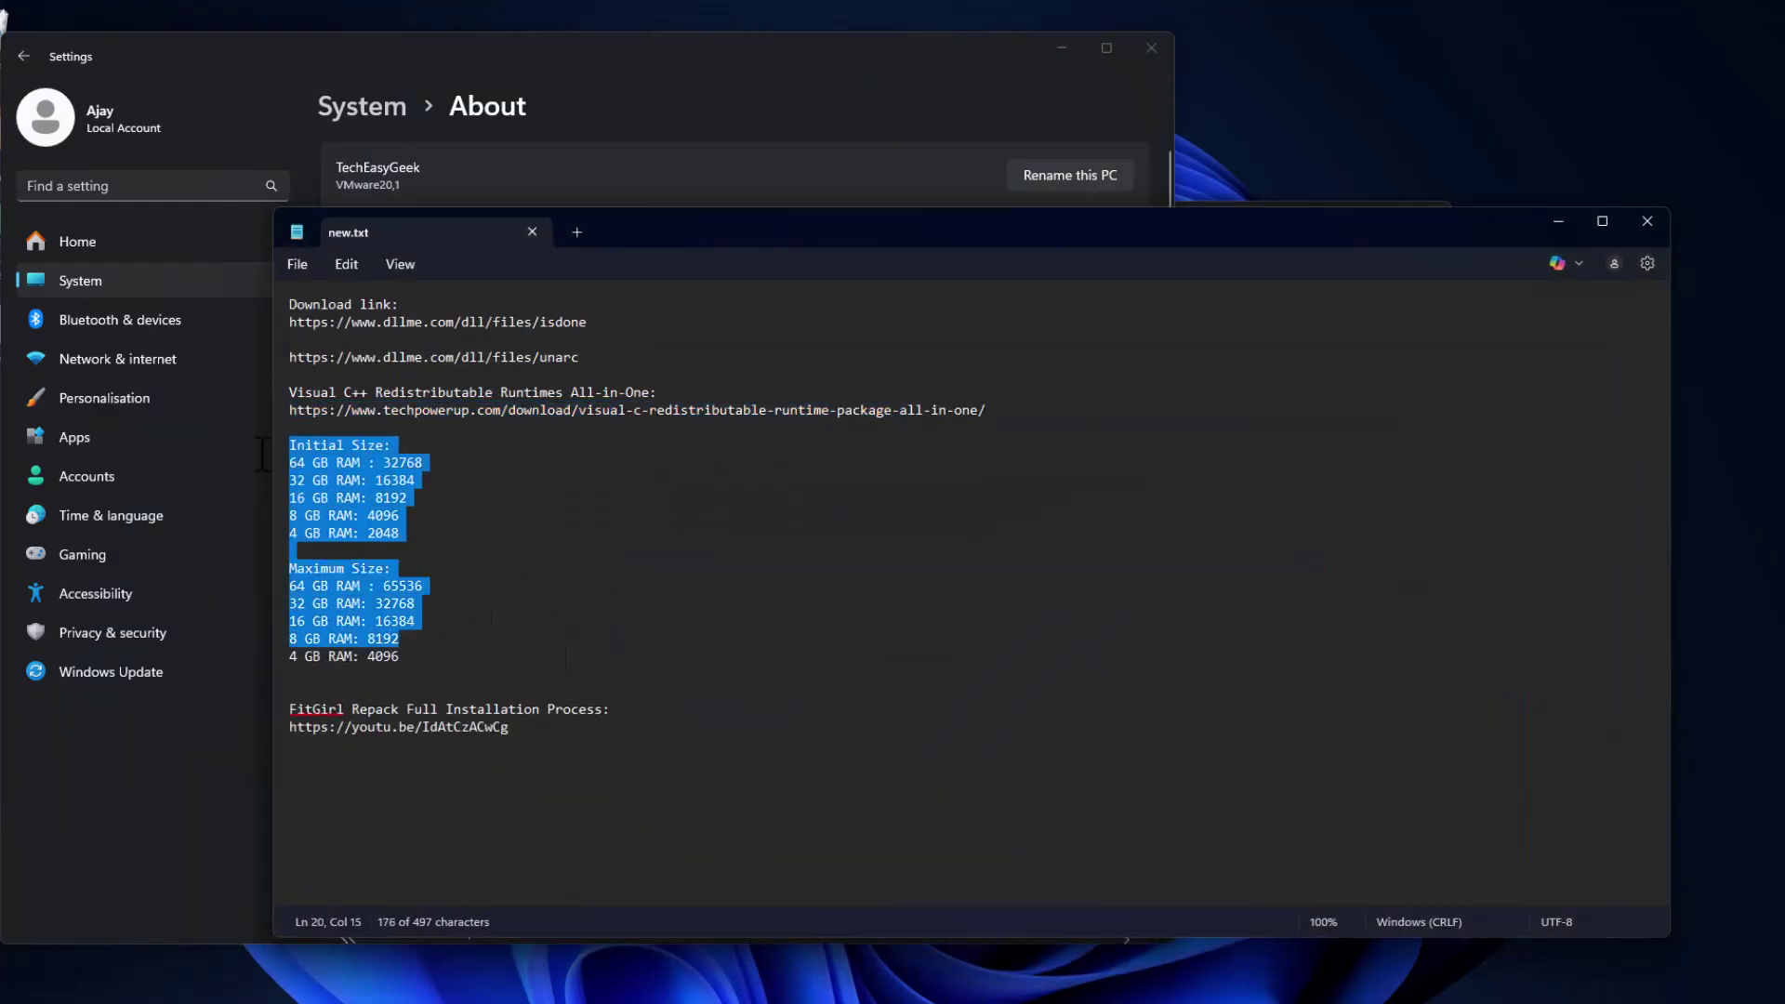
{"action": "triple_click", "coordinate": [387, 448]}
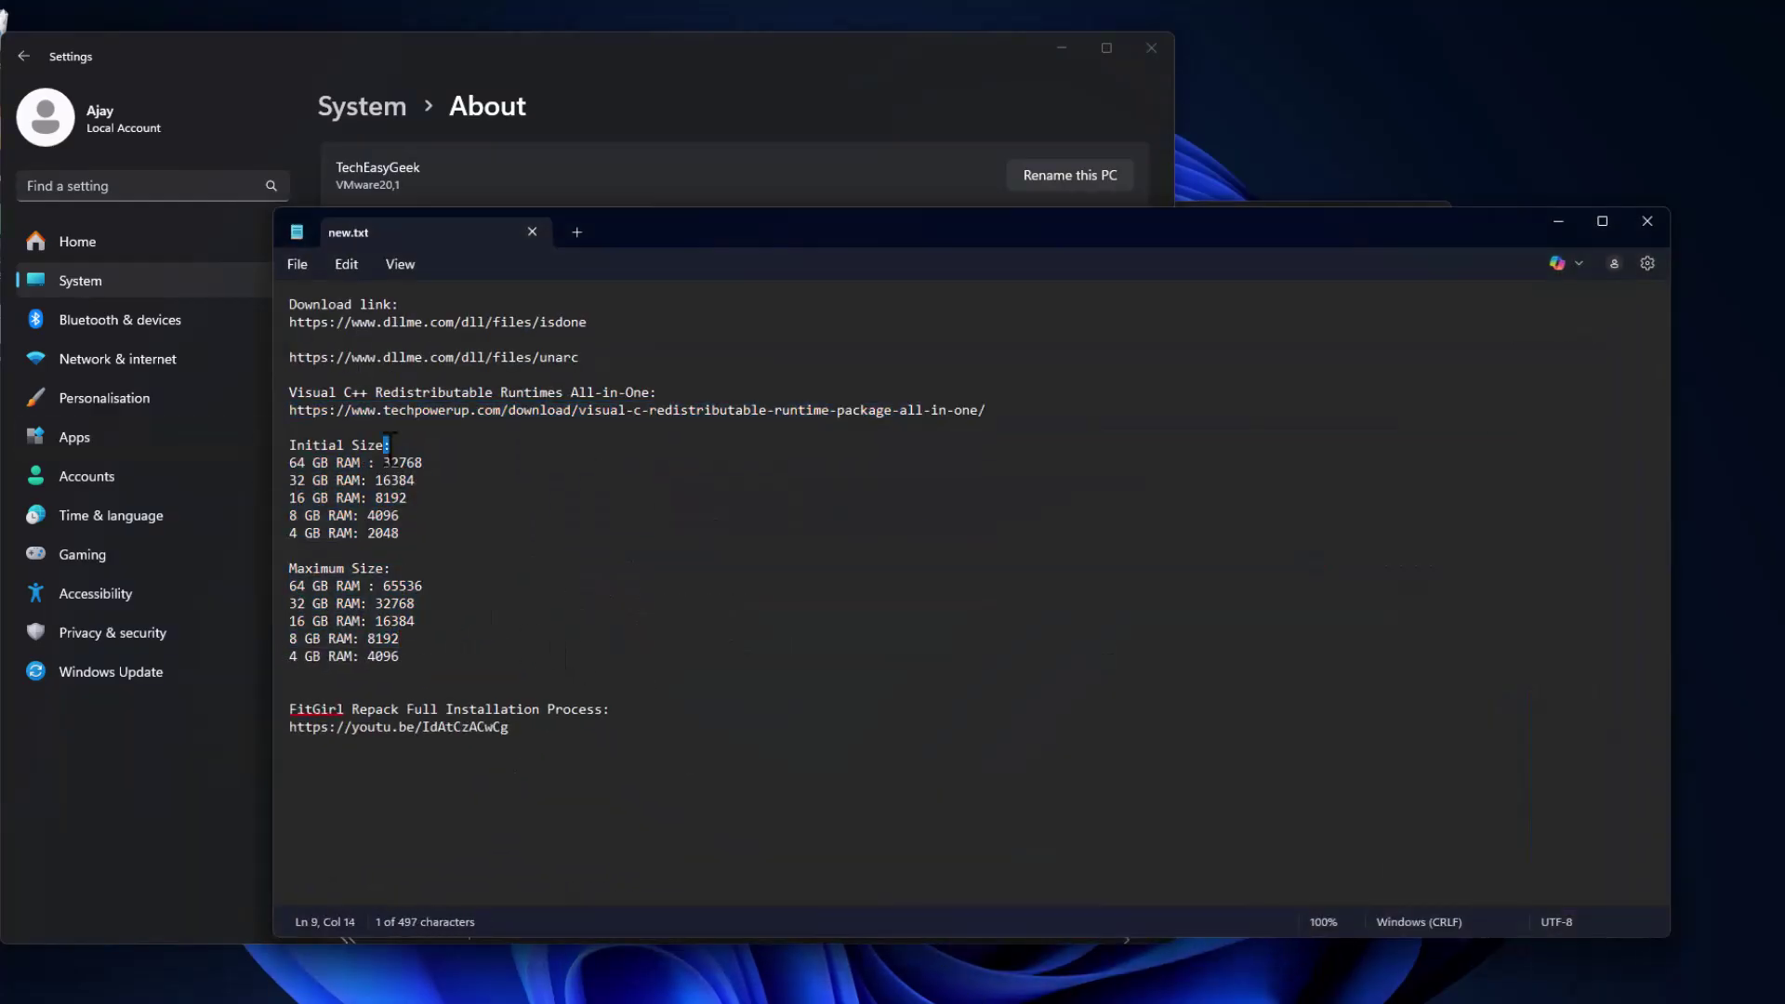
{"action": "triple_click", "coordinate": [394, 568]}
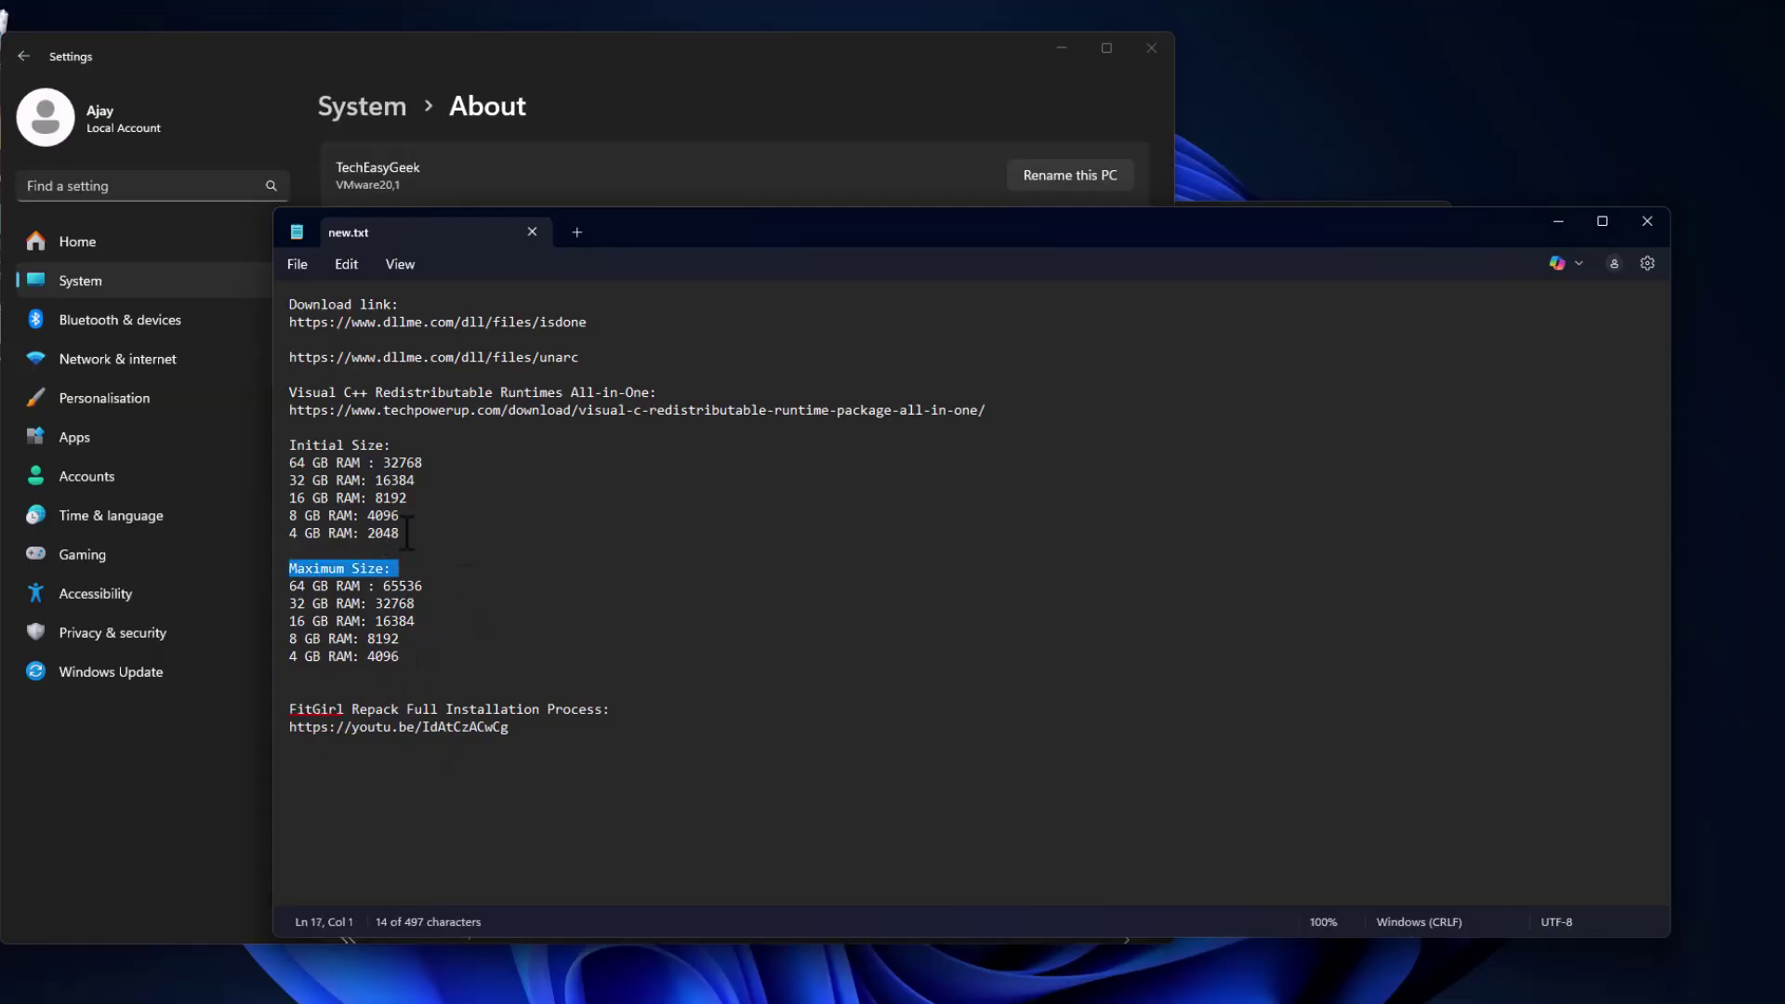
{"action": "left_click_drag", "start_coordinate": [406, 533], "coordinate": [366, 533]}
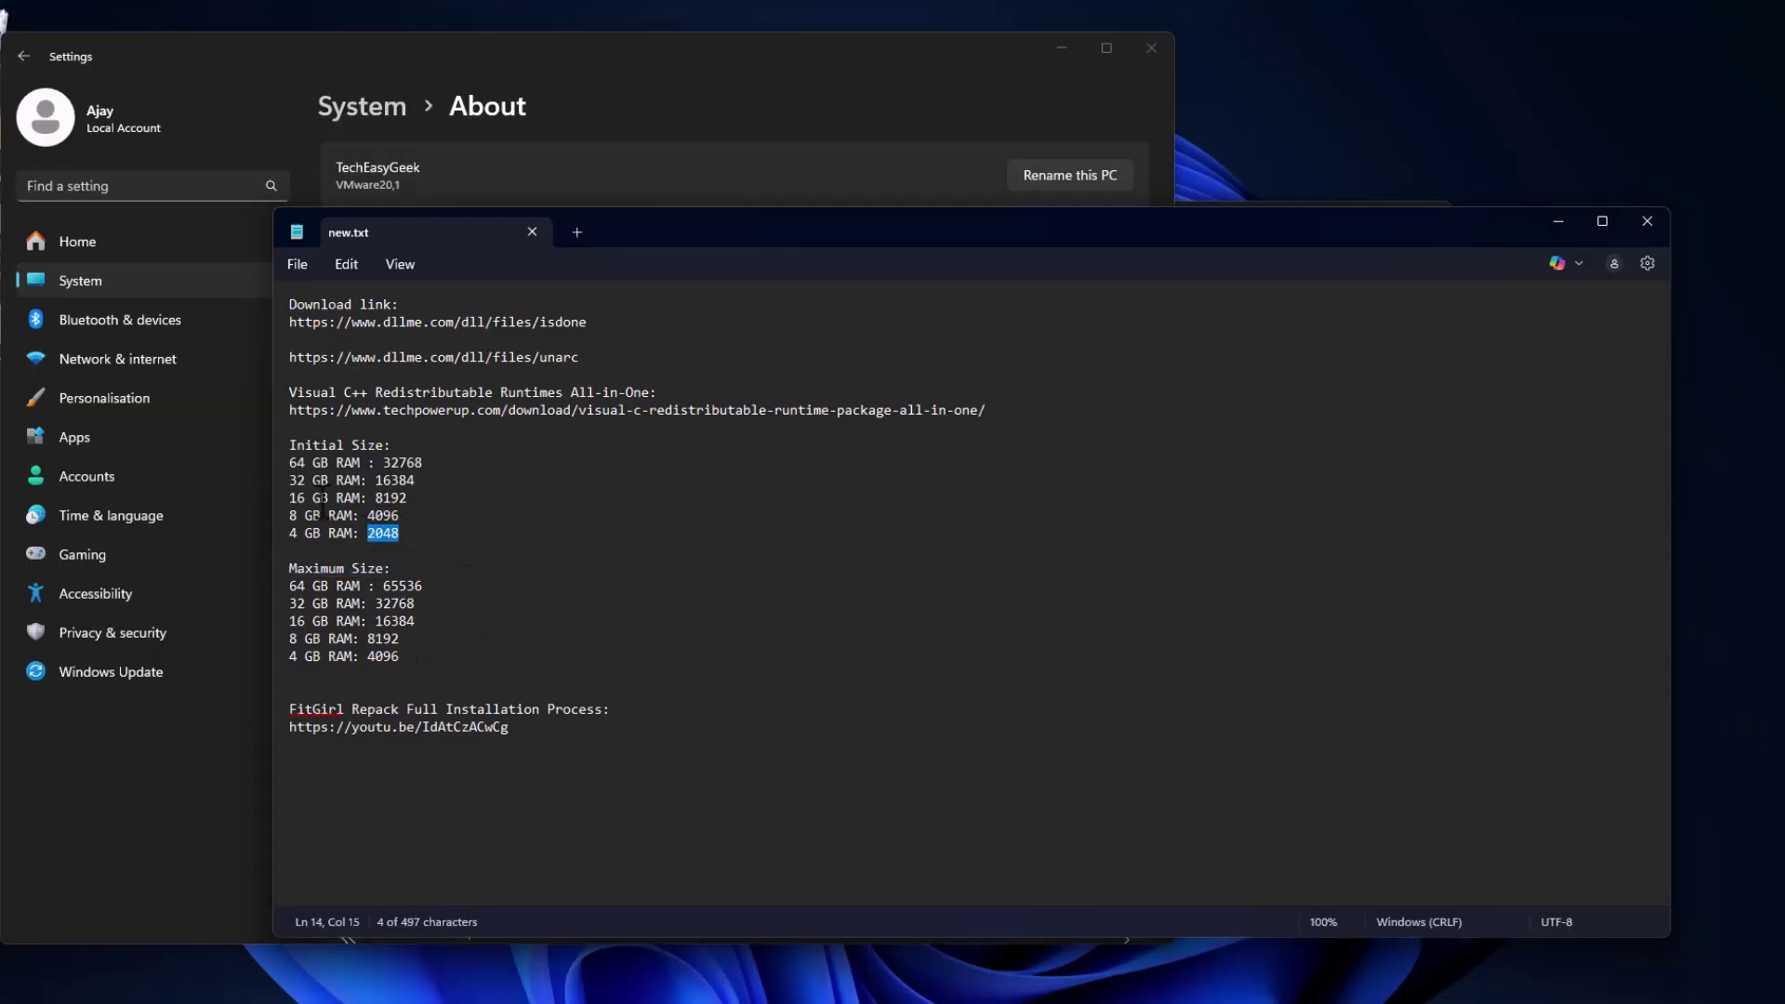
{"action": "right_click", "coordinate": [376, 538]}
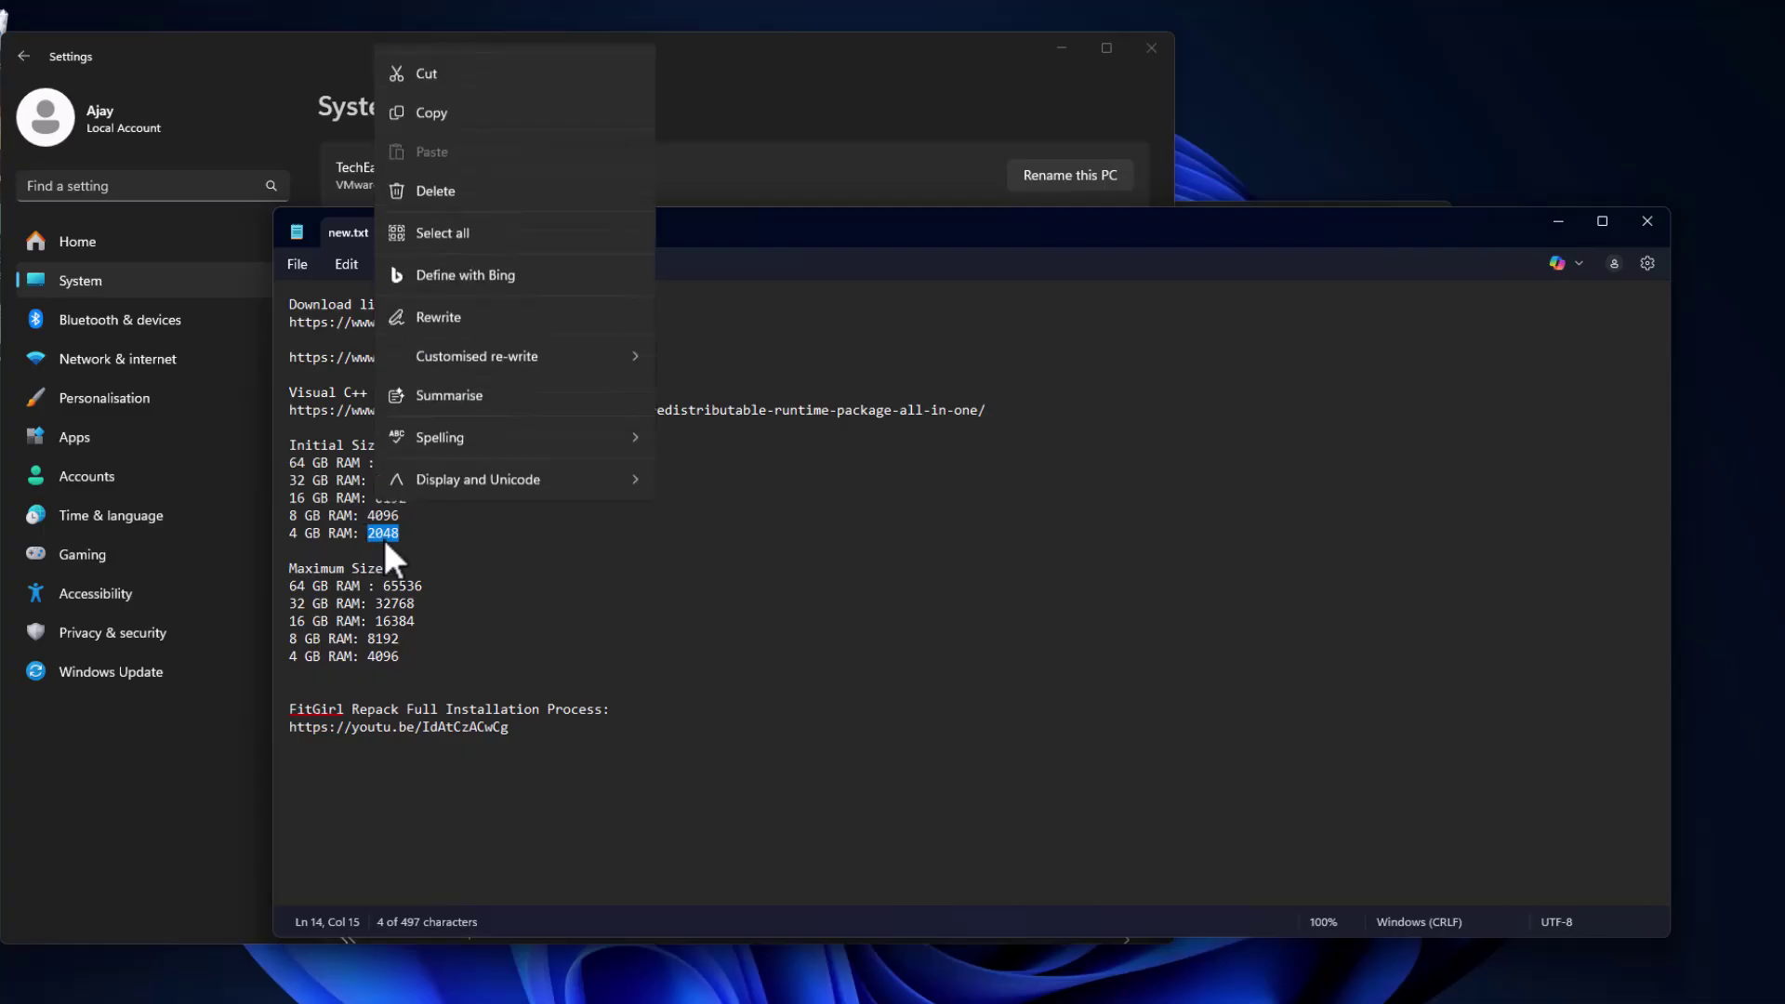
{"action": "left_click", "coordinate": [435, 149]}
{"action": "left_click", "coordinate": [1535, 223]}
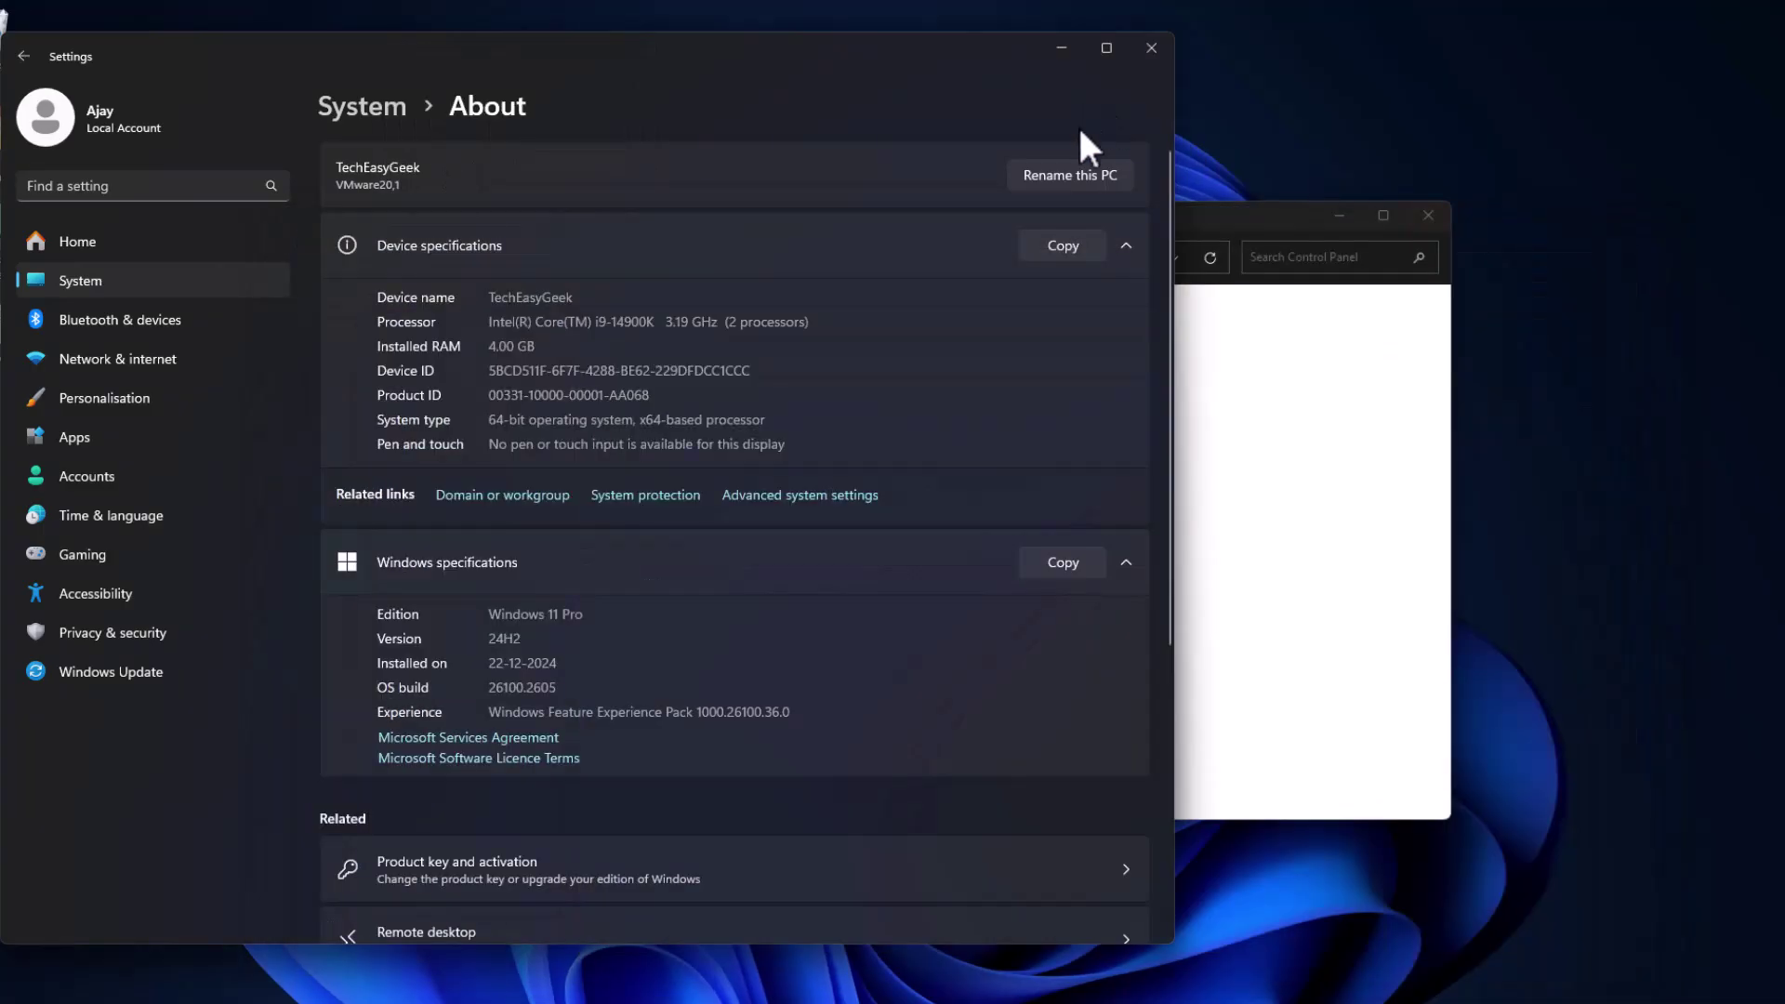
{"action": "left_click", "coordinate": [1236, 339]}
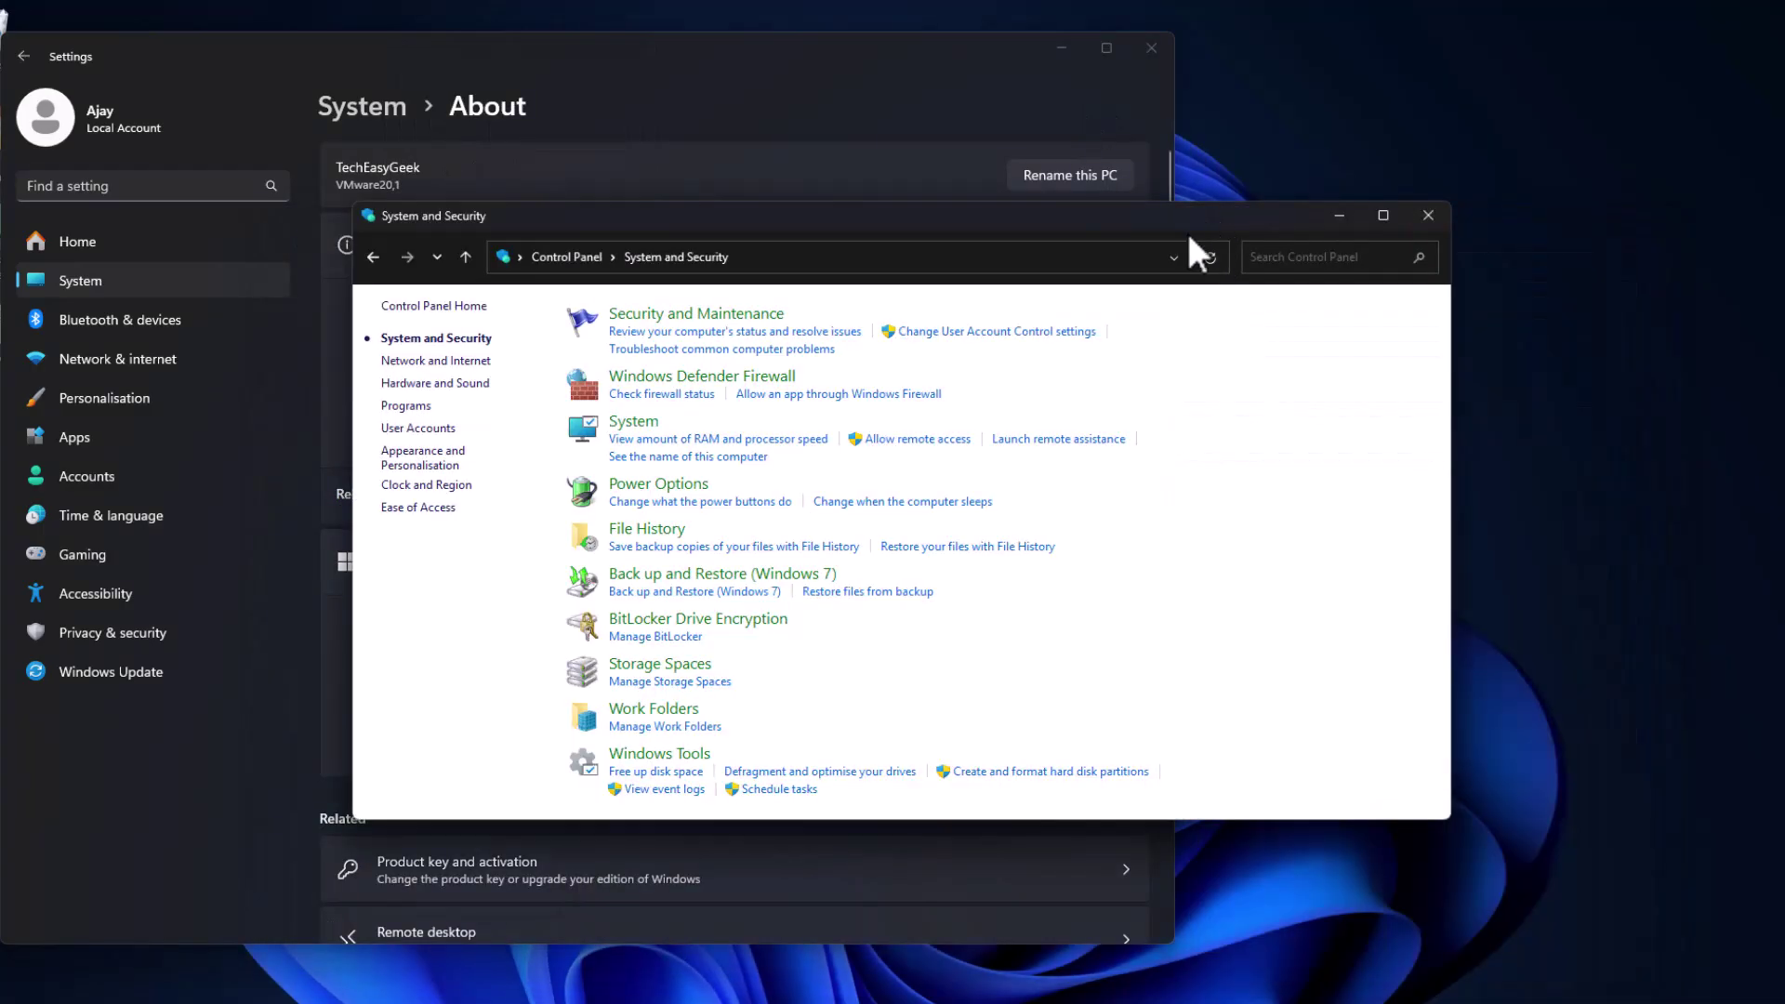
Enter 2048 MB initial and 4096 MB maximum size for drive C:'s paging file and apply it.
{"action": "left_click", "coordinate": [1061, 48]}
{"action": "left_click", "coordinate": [288, 243]}
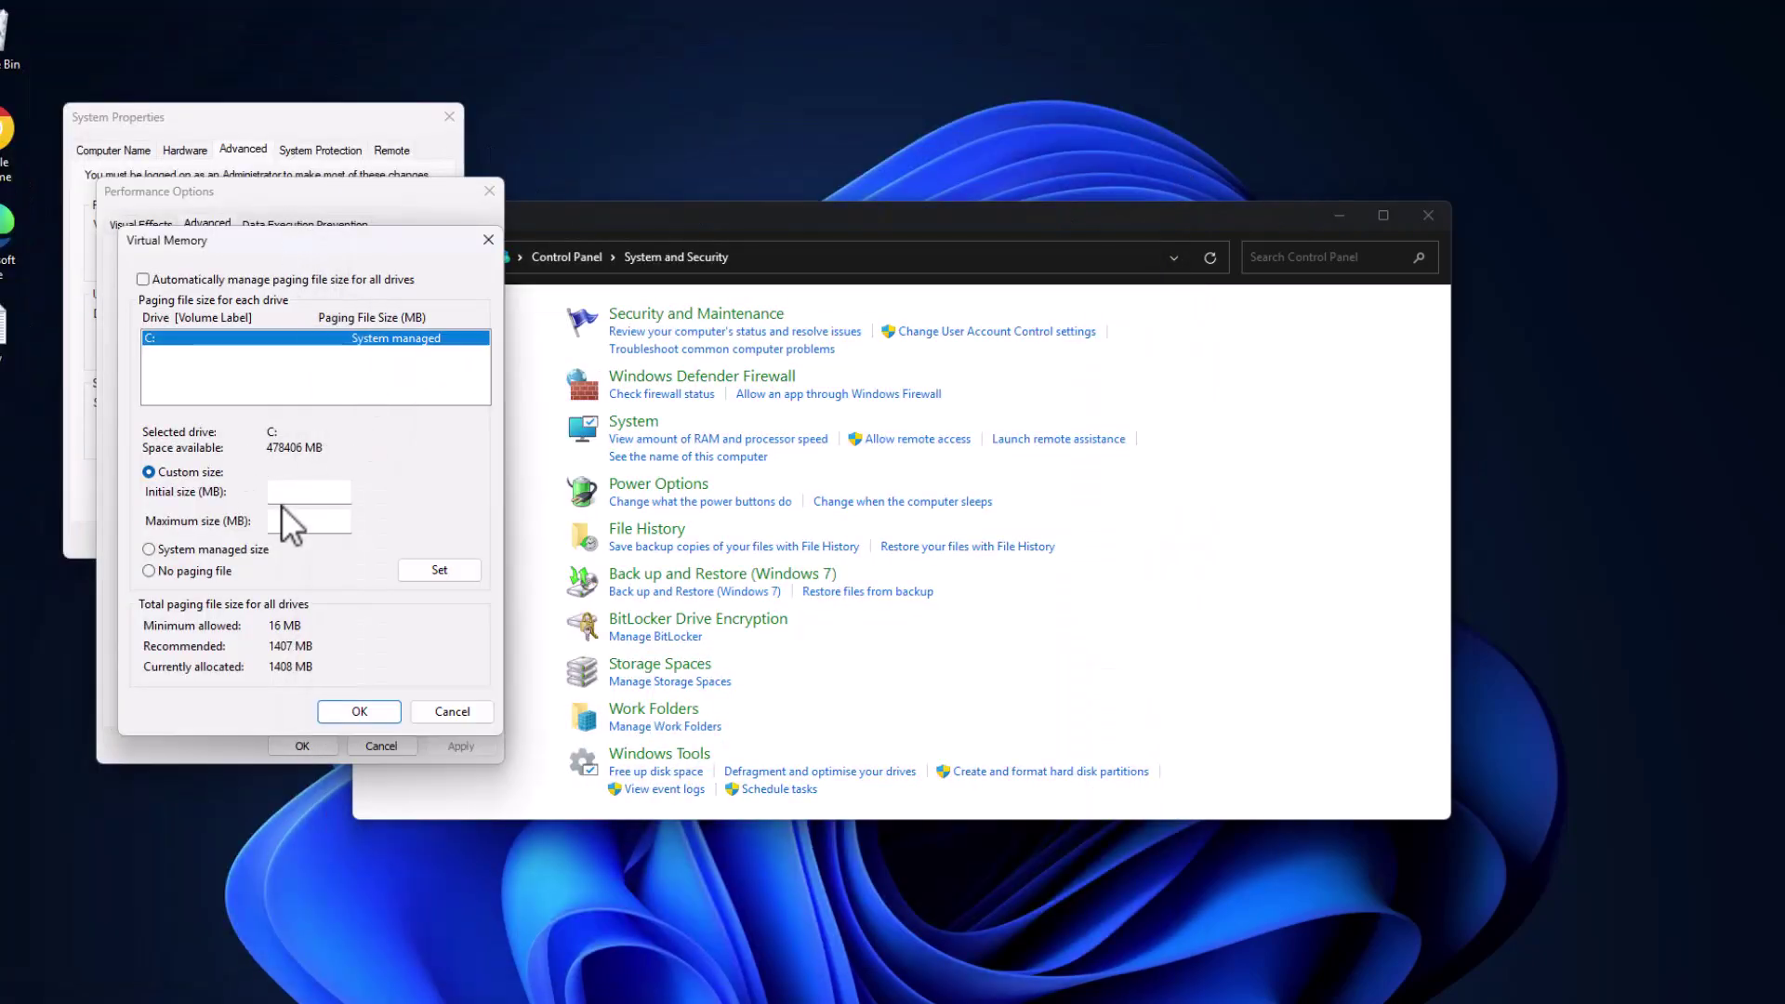
{"action": "left_click", "coordinate": [302, 495]}
{"action": "key", "text": "ctrl+v"}
{"action": "left_click", "coordinate": [307, 521]}
{"action": "key", "text": "alt+Tab"}
{"action": "left_click_drag", "start_coordinate": [401, 656], "coordinate": [297, 671]}
{"action": "double_click", "coordinate": [383, 657]}
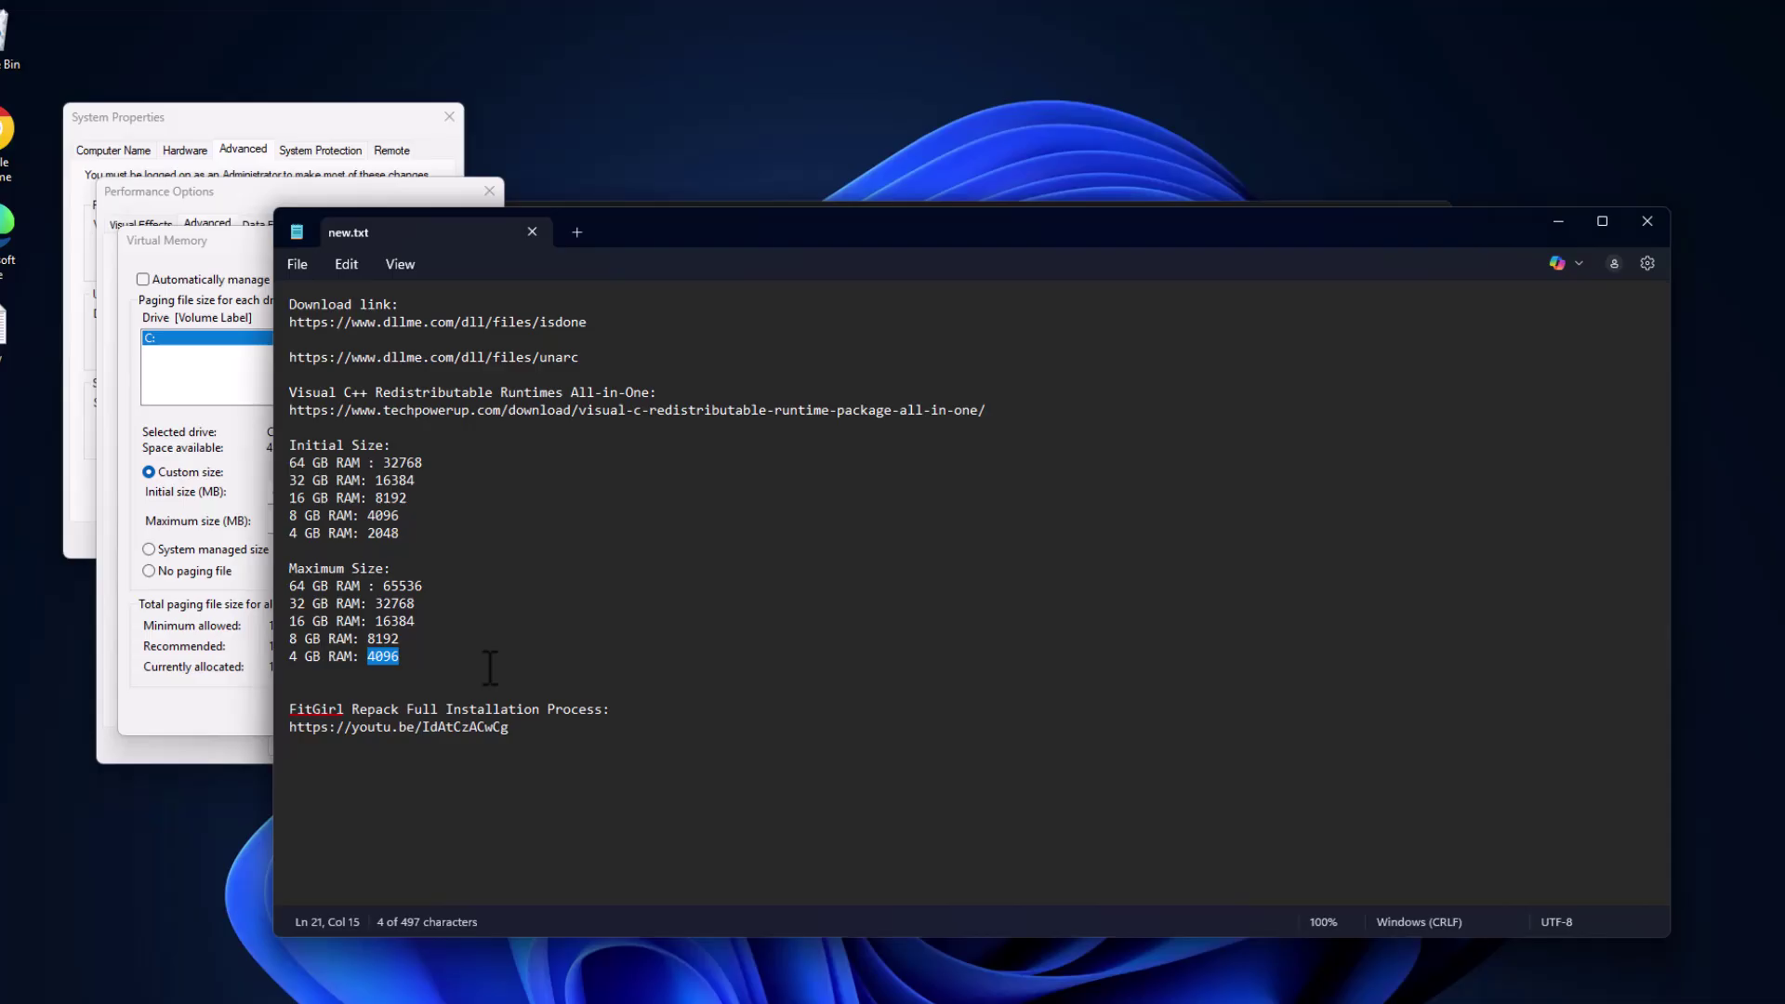
{"action": "left_click", "coordinate": [1560, 221]}
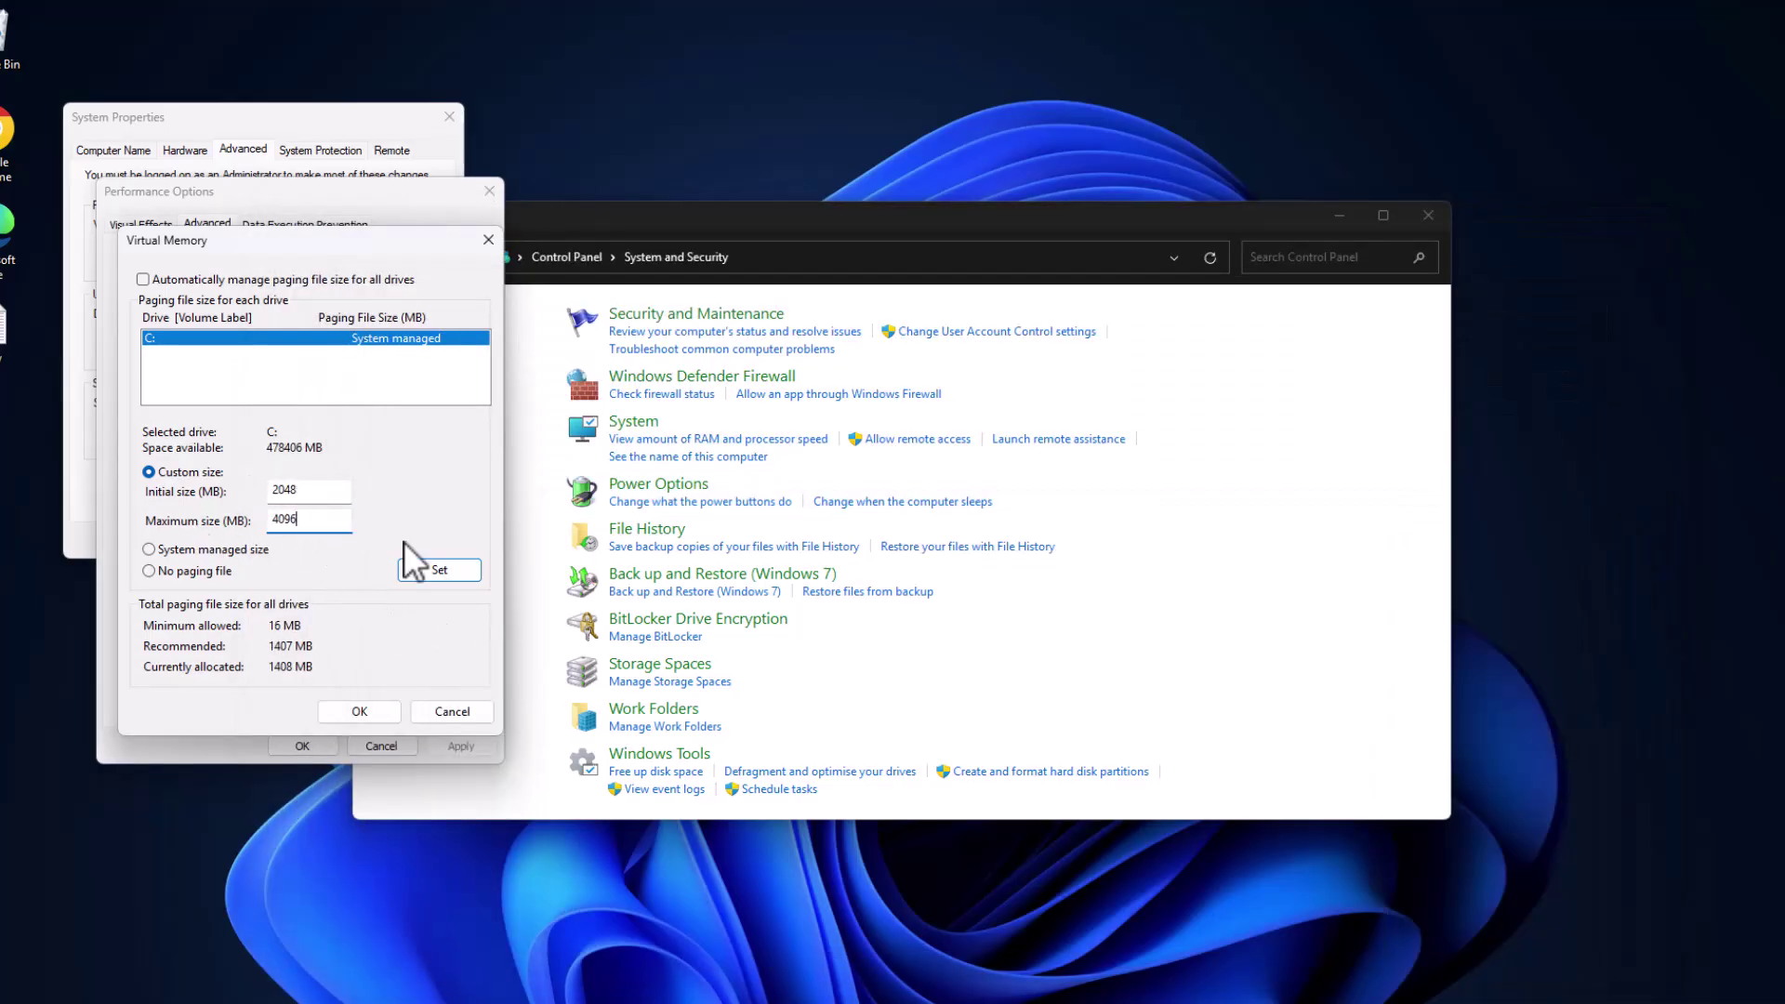
{"action": "left_click", "coordinate": [450, 569]}
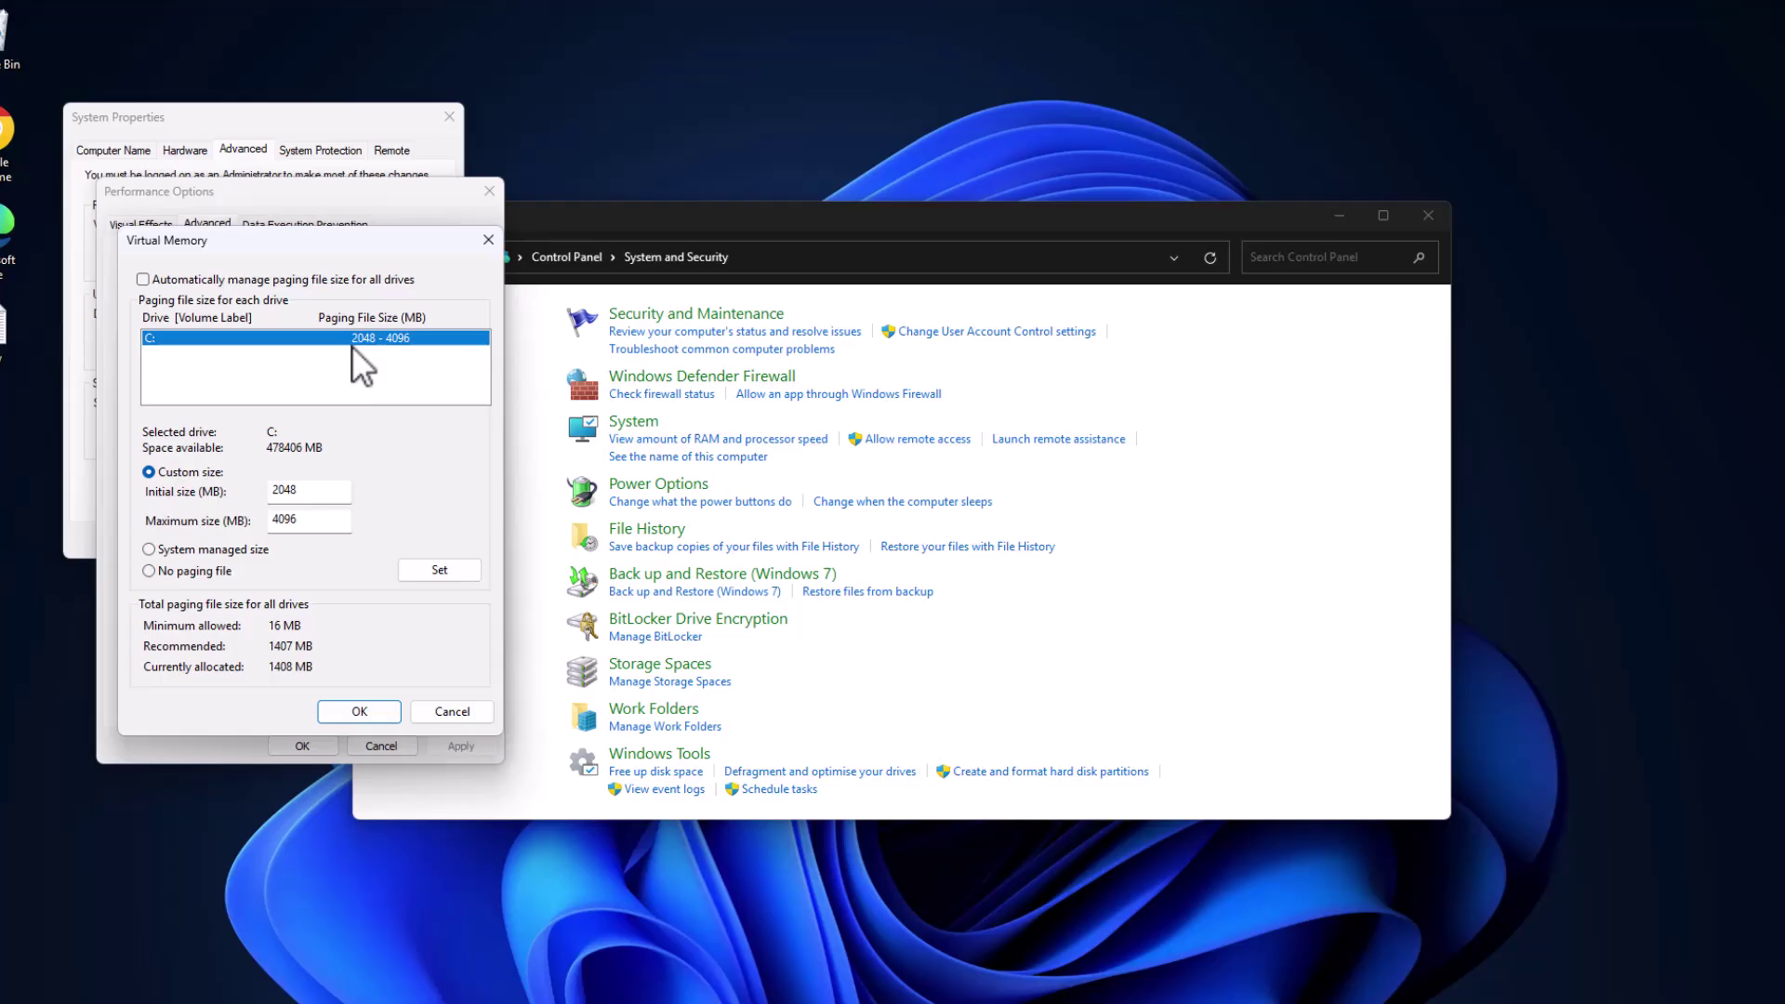
Confirm the paging file change through Virtual Memory, Performance Options and System Properties, then choose Restart Later.
{"action": "left_click", "coordinate": [363, 712]}
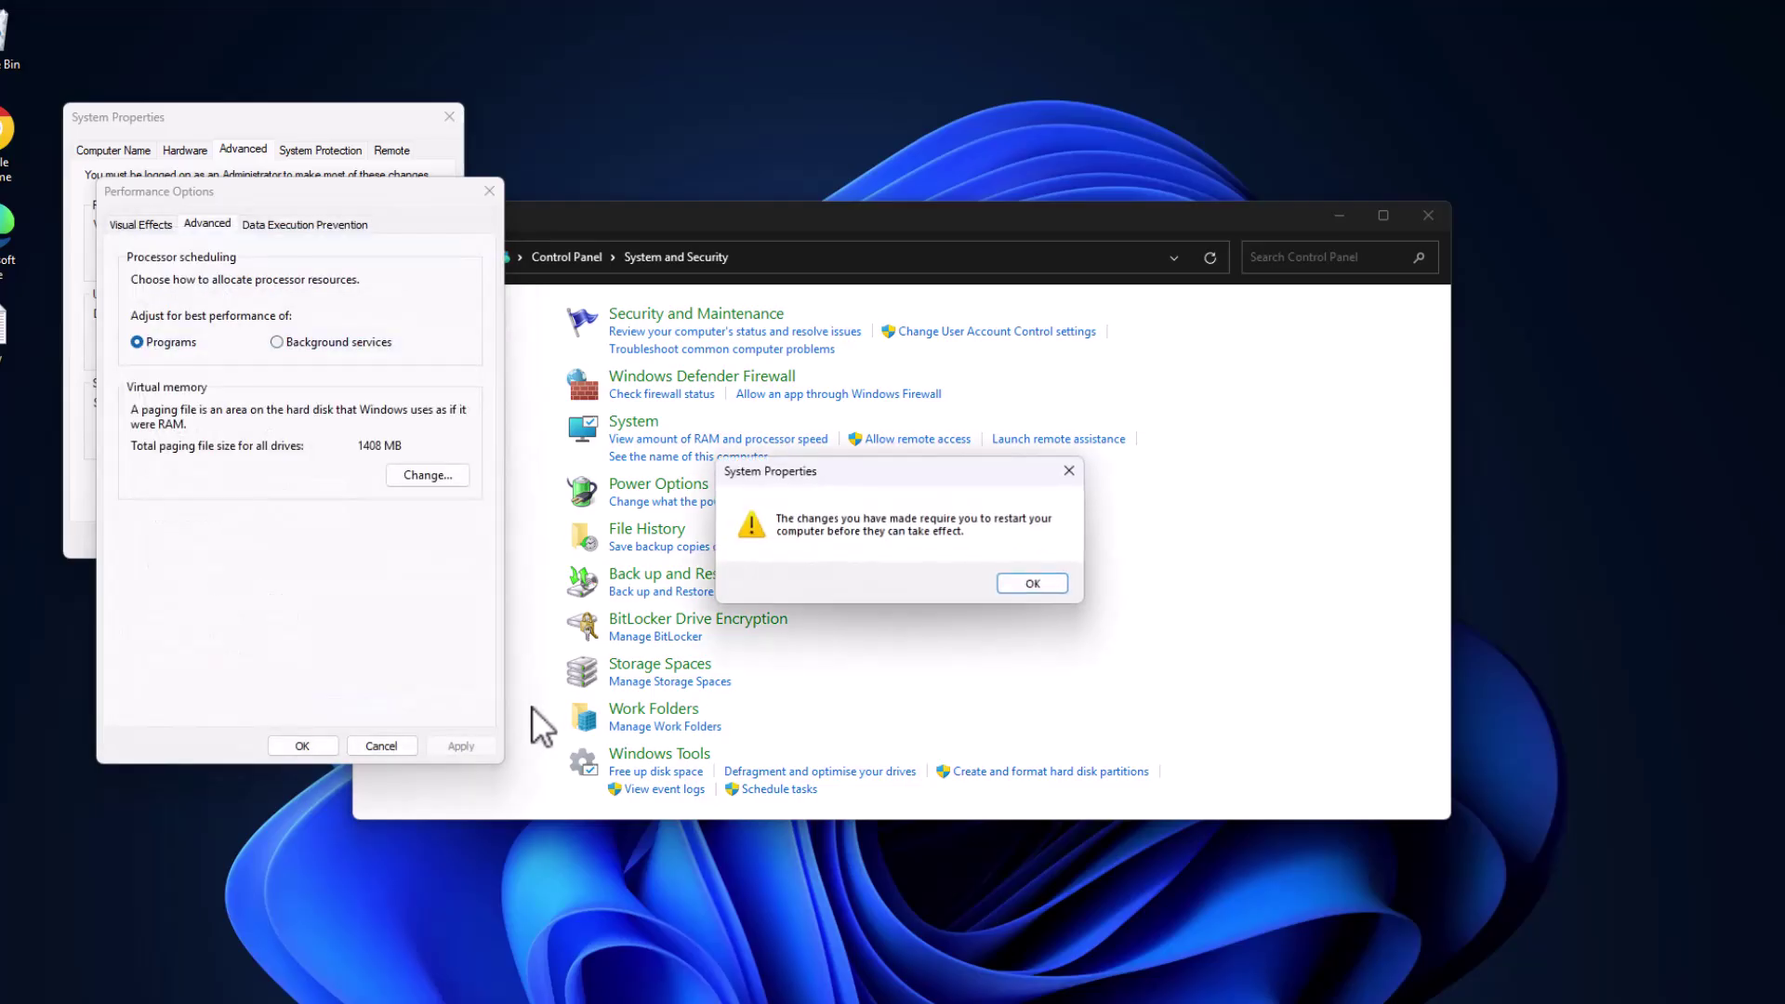
{"action": "left_click", "coordinate": [1011, 586]}
{"action": "left_click", "coordinate": [465, 747]}
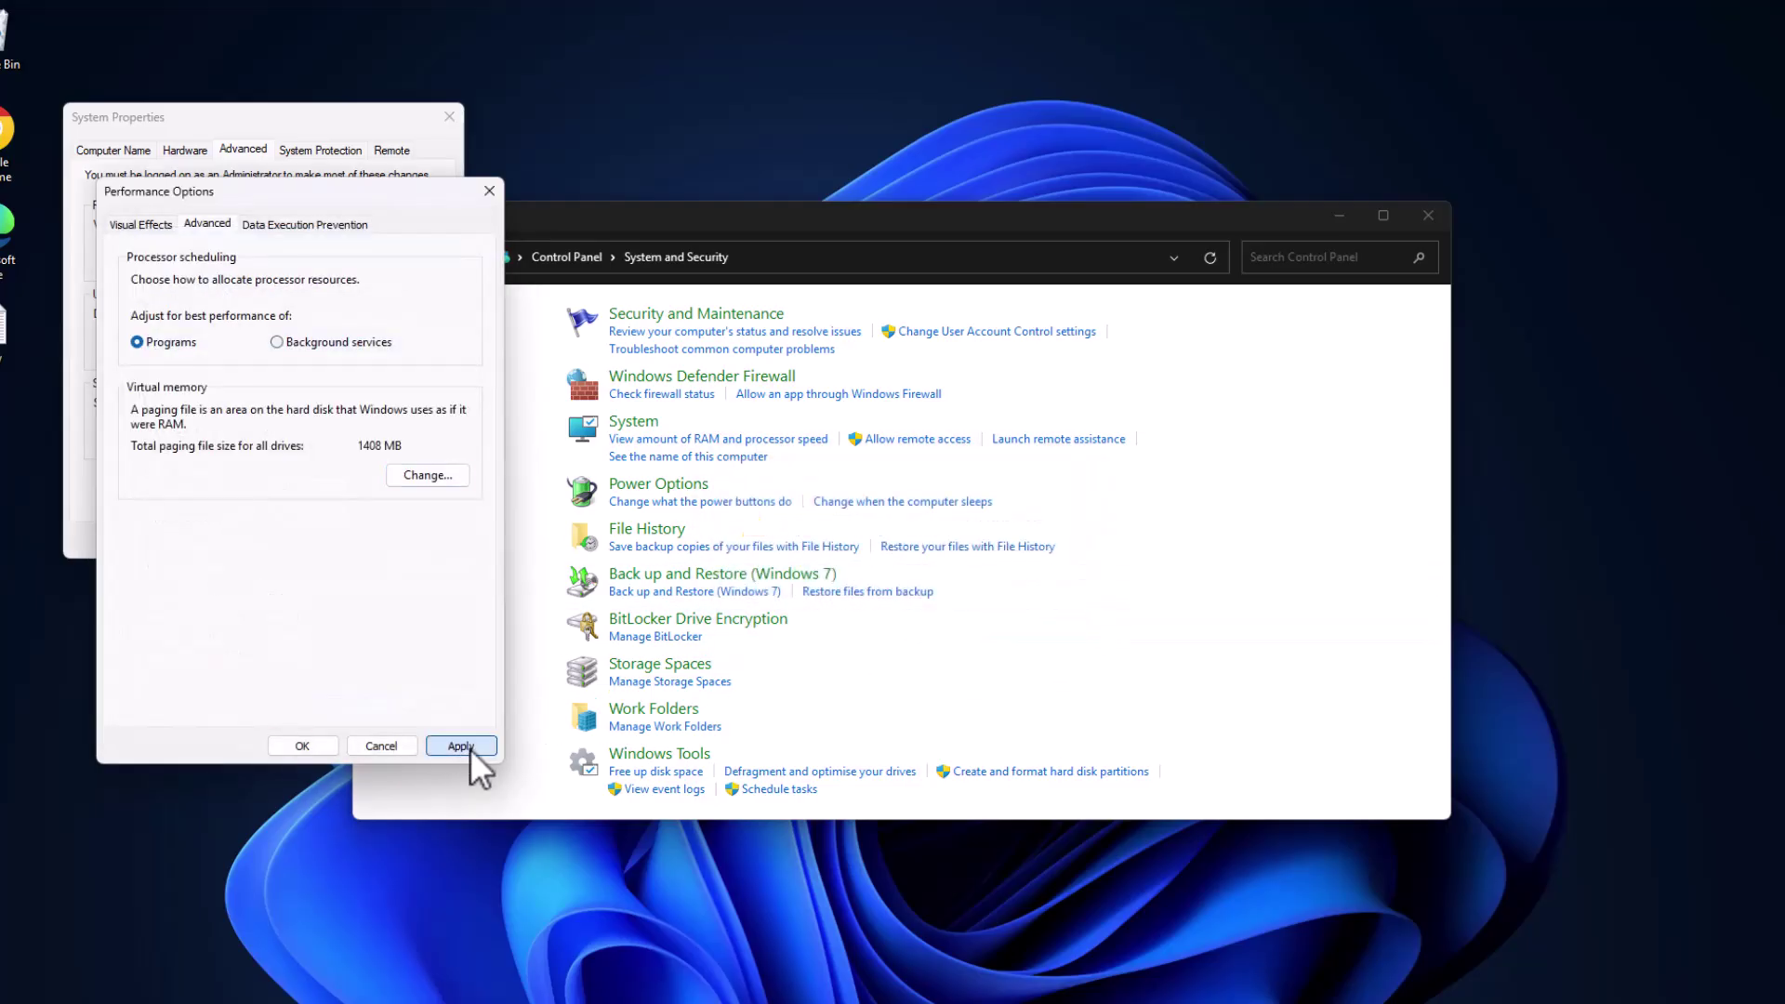
{"action": "left_click", "coordinate": [315, 740]}
{"action": "left_click", "coordinate": [271, 543]}
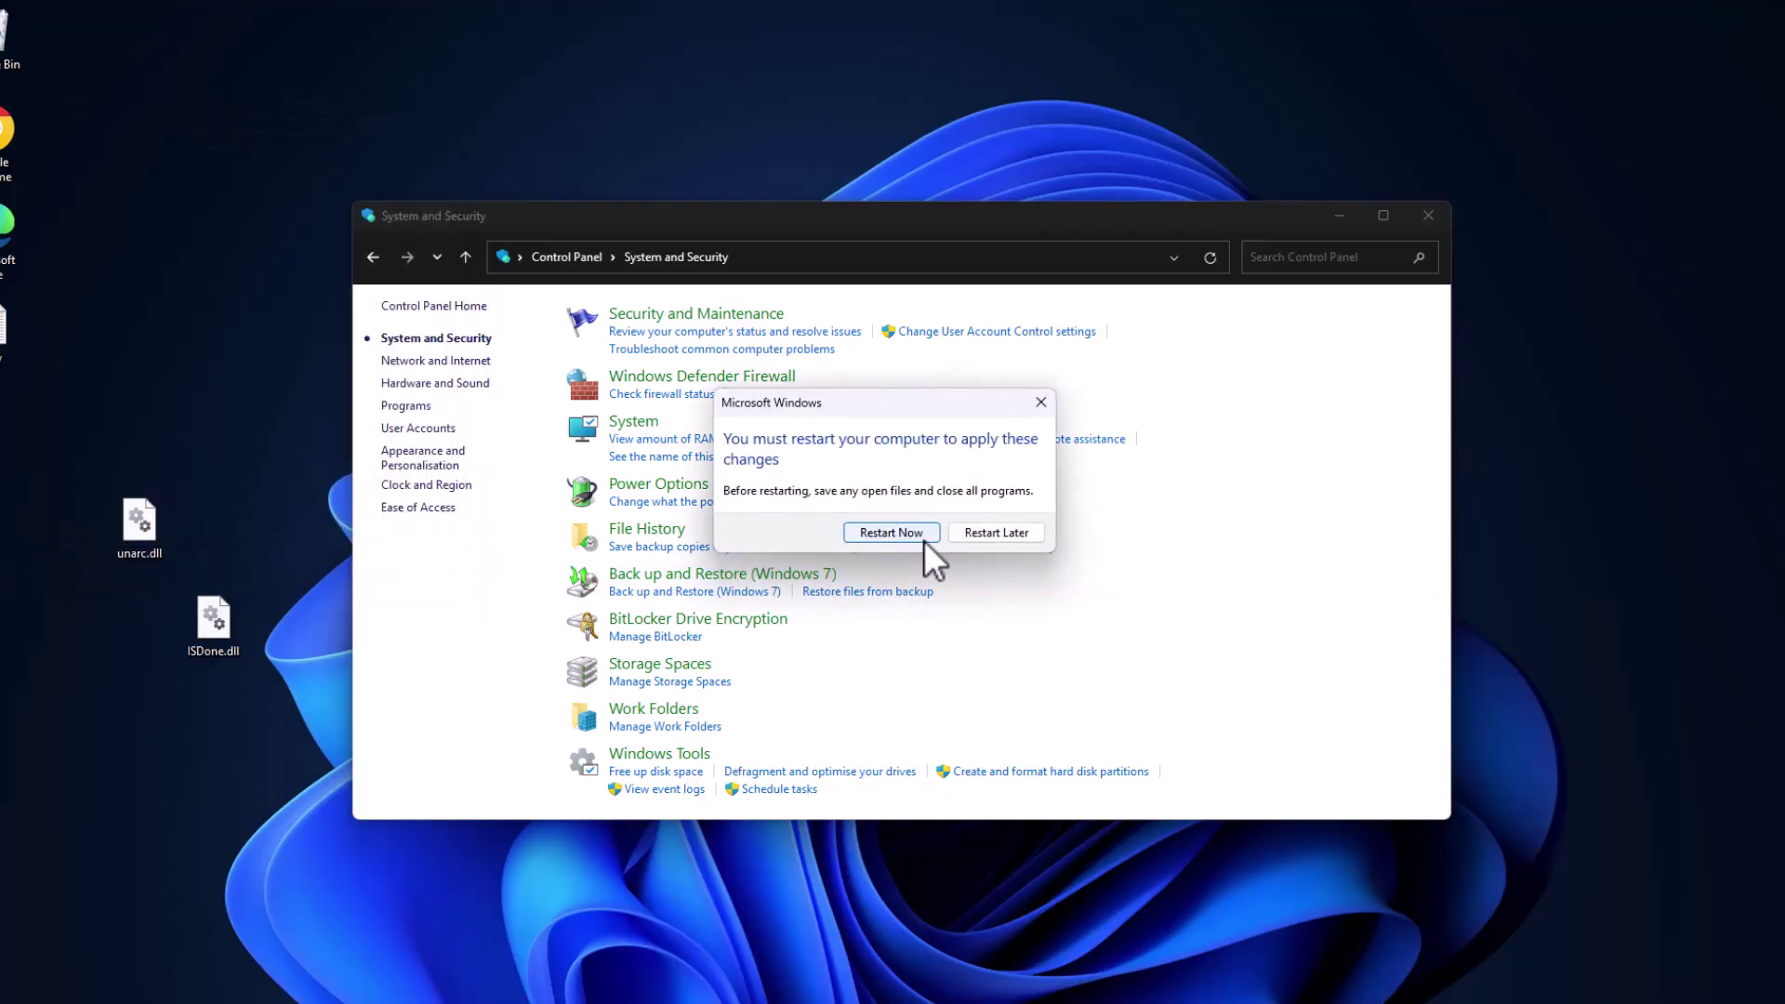
{"action": "left_click", "coordinate": [980, 538]}
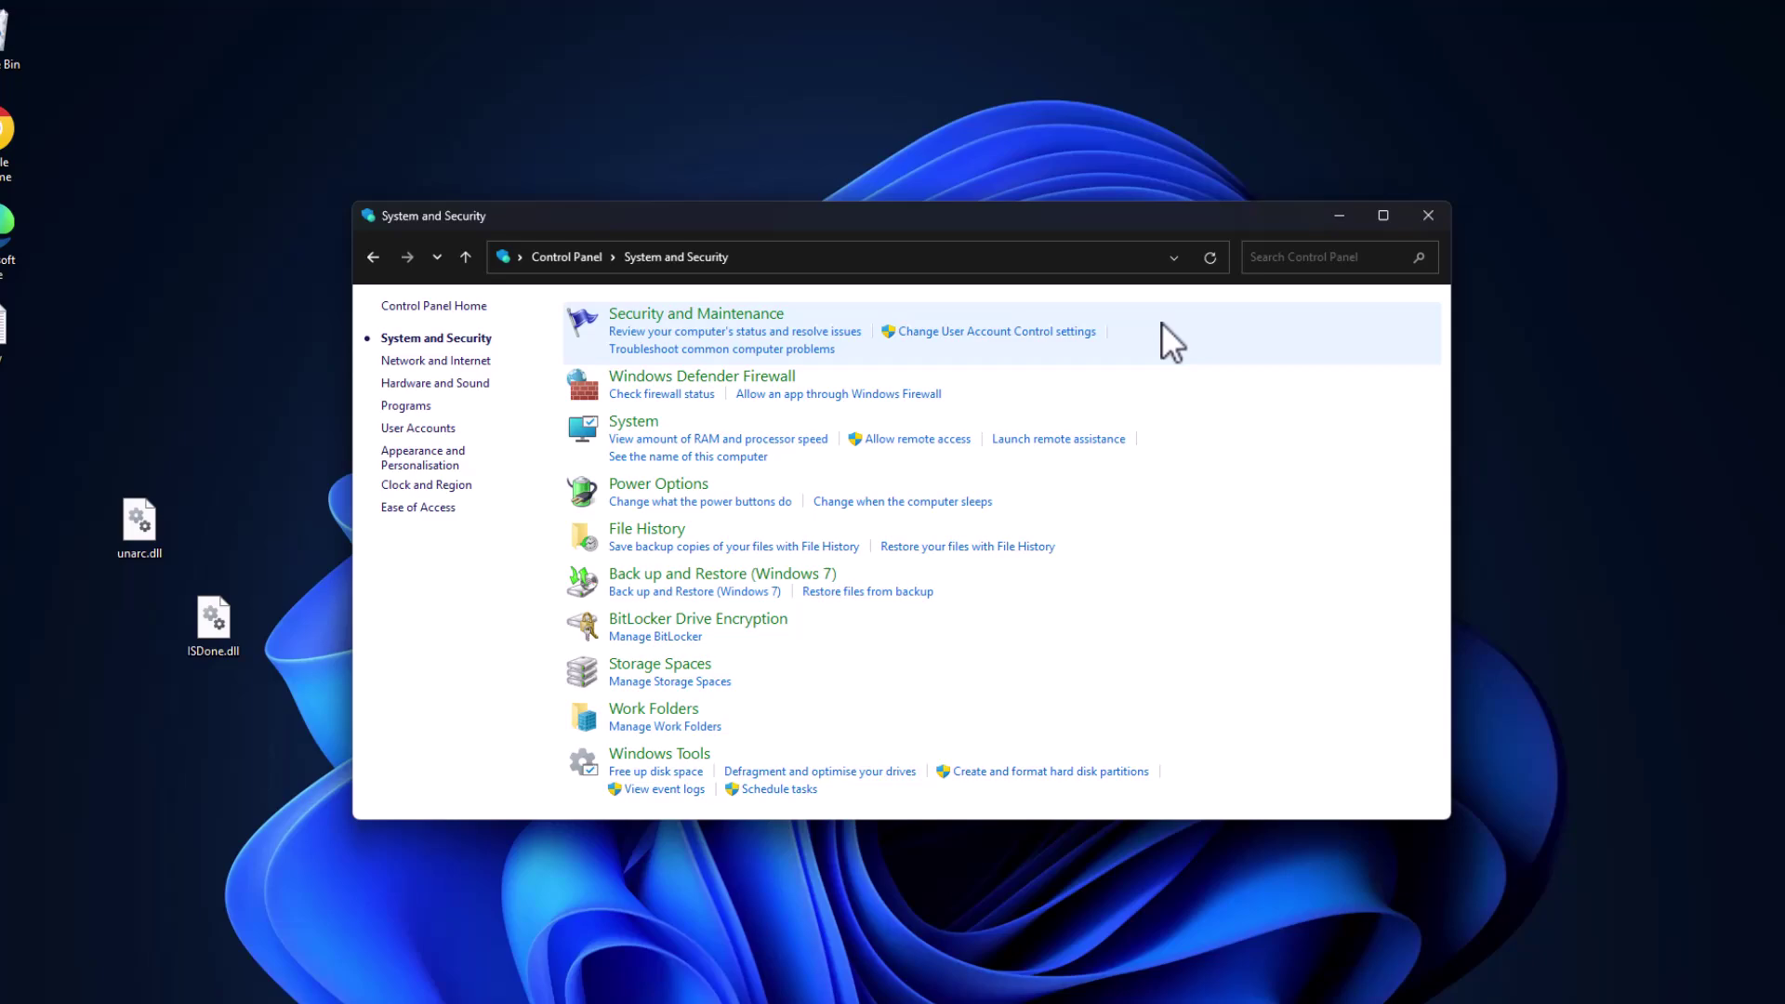
{"action": "left_click", "coordinate": [1427, 214]}
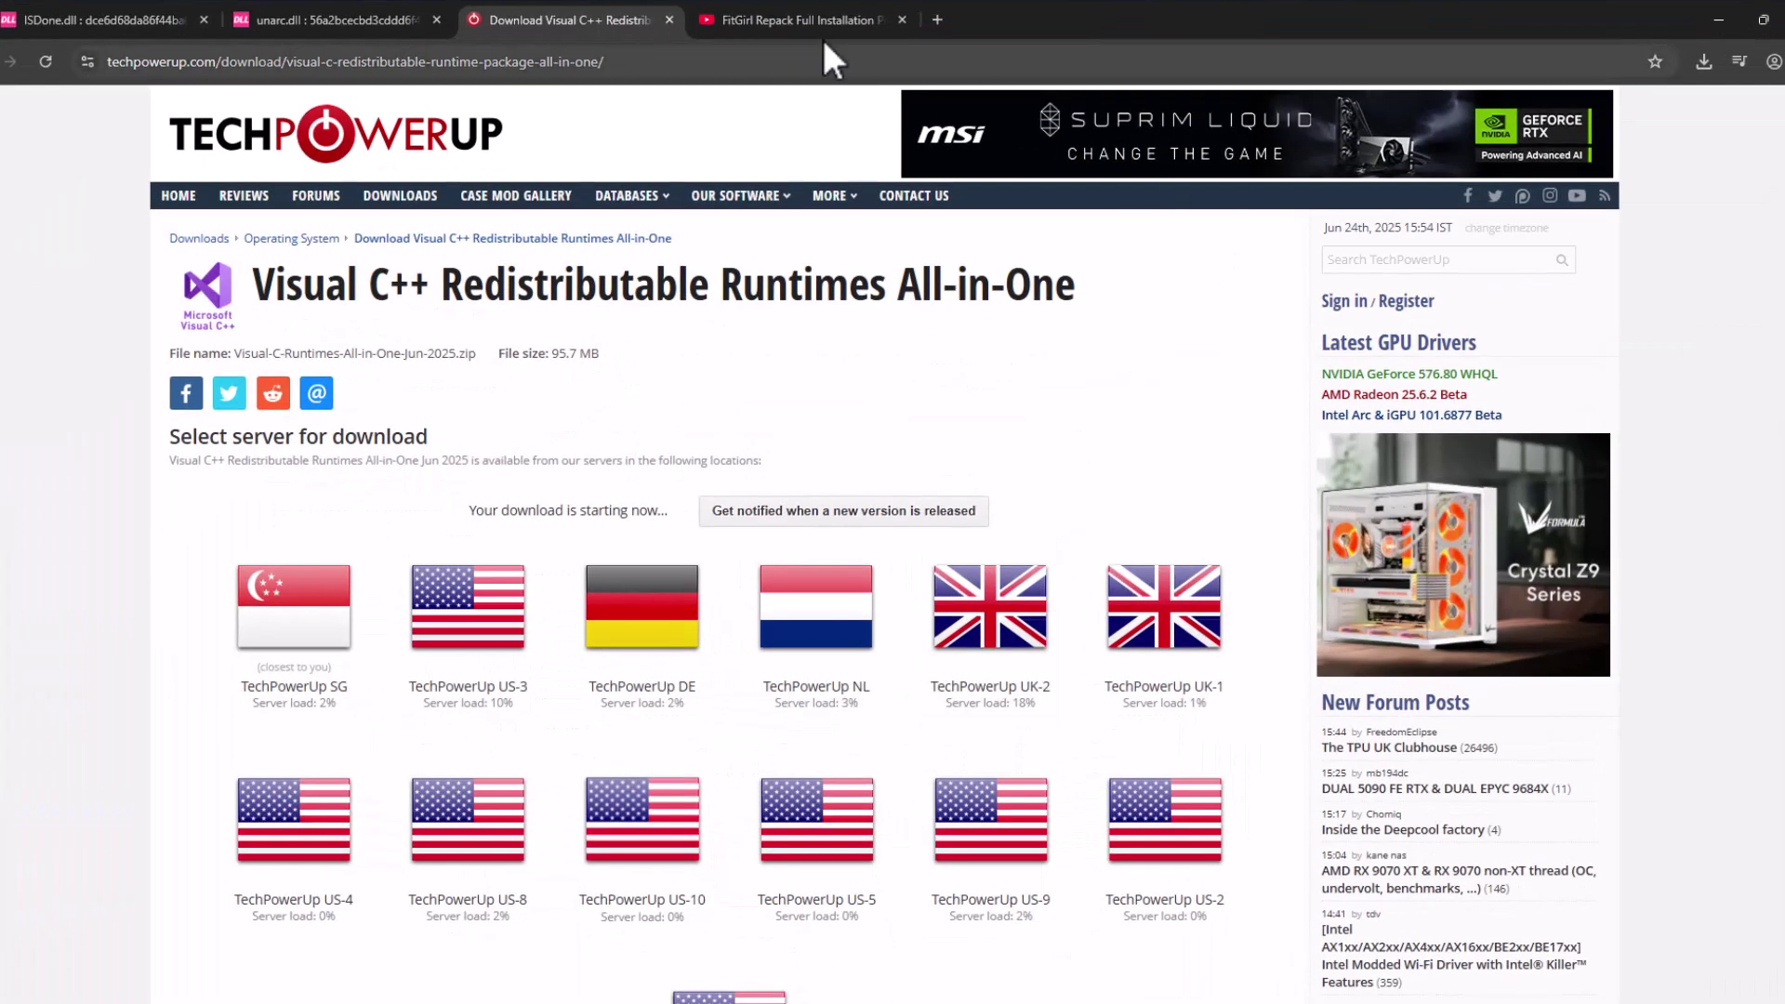
Switch to the FitGirl installation video tab and compare it with the youtu.be link in new.txt.
{"action": "left_click", "coordinate": [823, 35]}
{"action": "key", "text": "alt+Tab"}
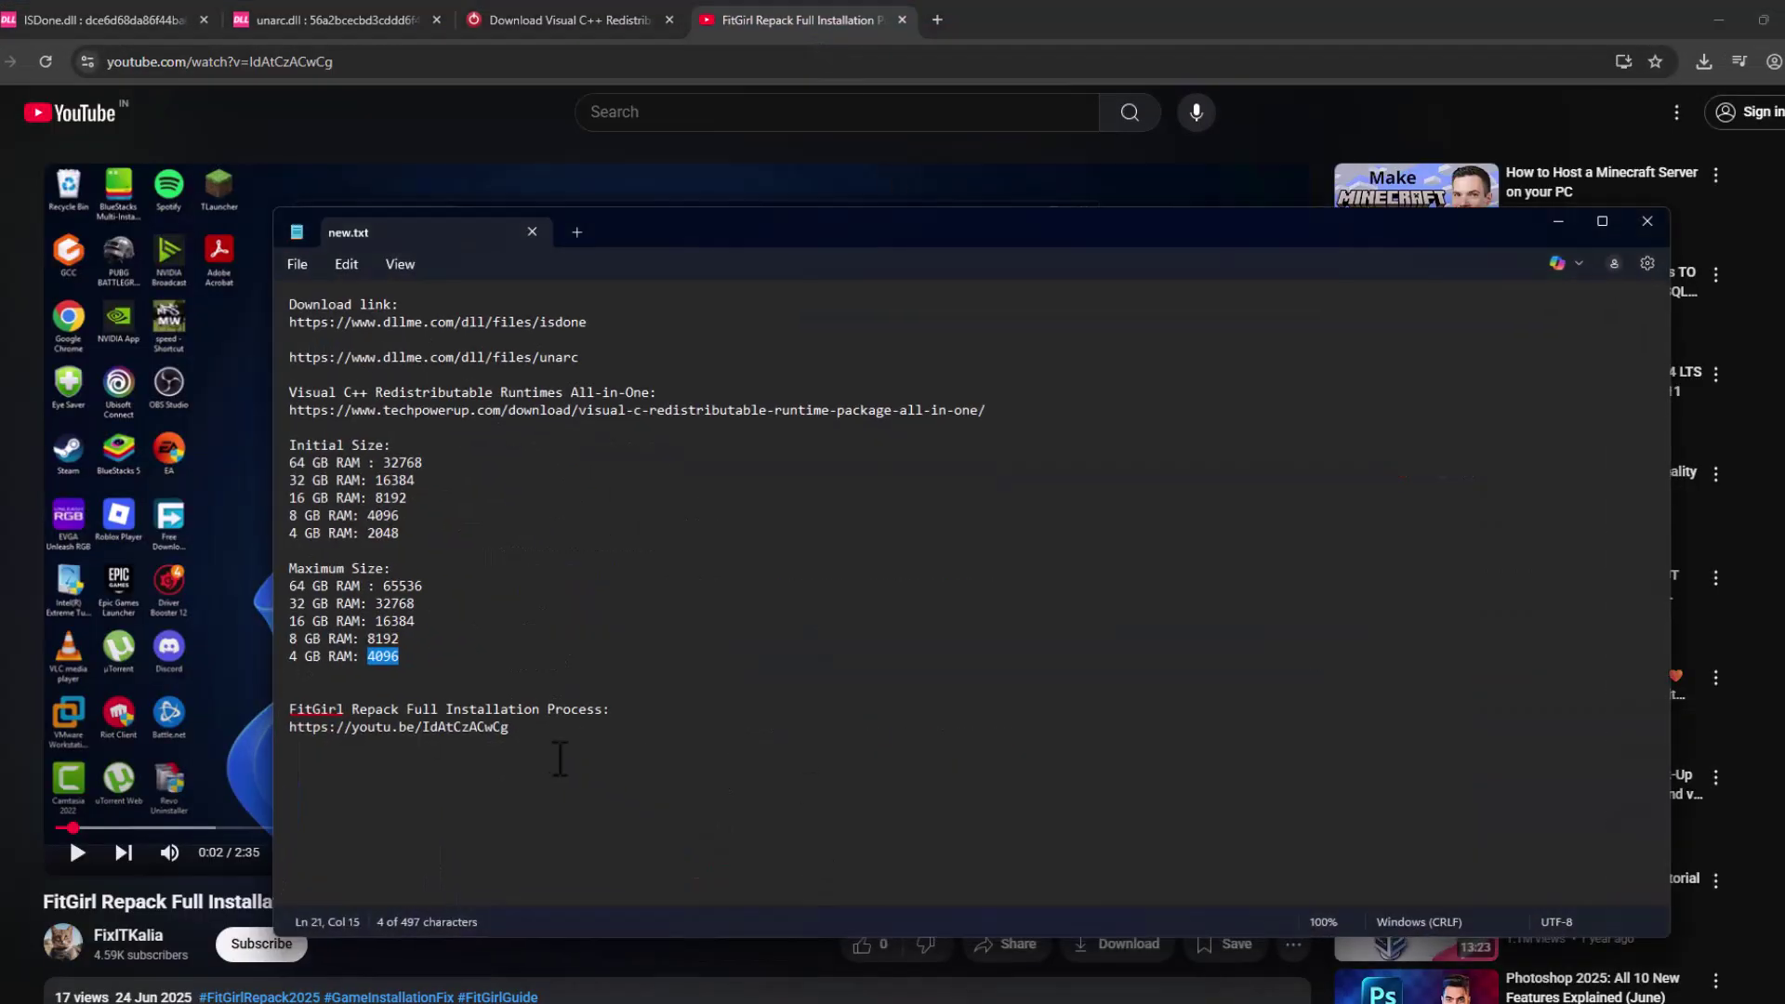
{"action": "left_click_drag", "start_coordinate": [509, 726], "coordinate": [289, 711]}
{"action": "left_click", "coordinate": [528, 737]}
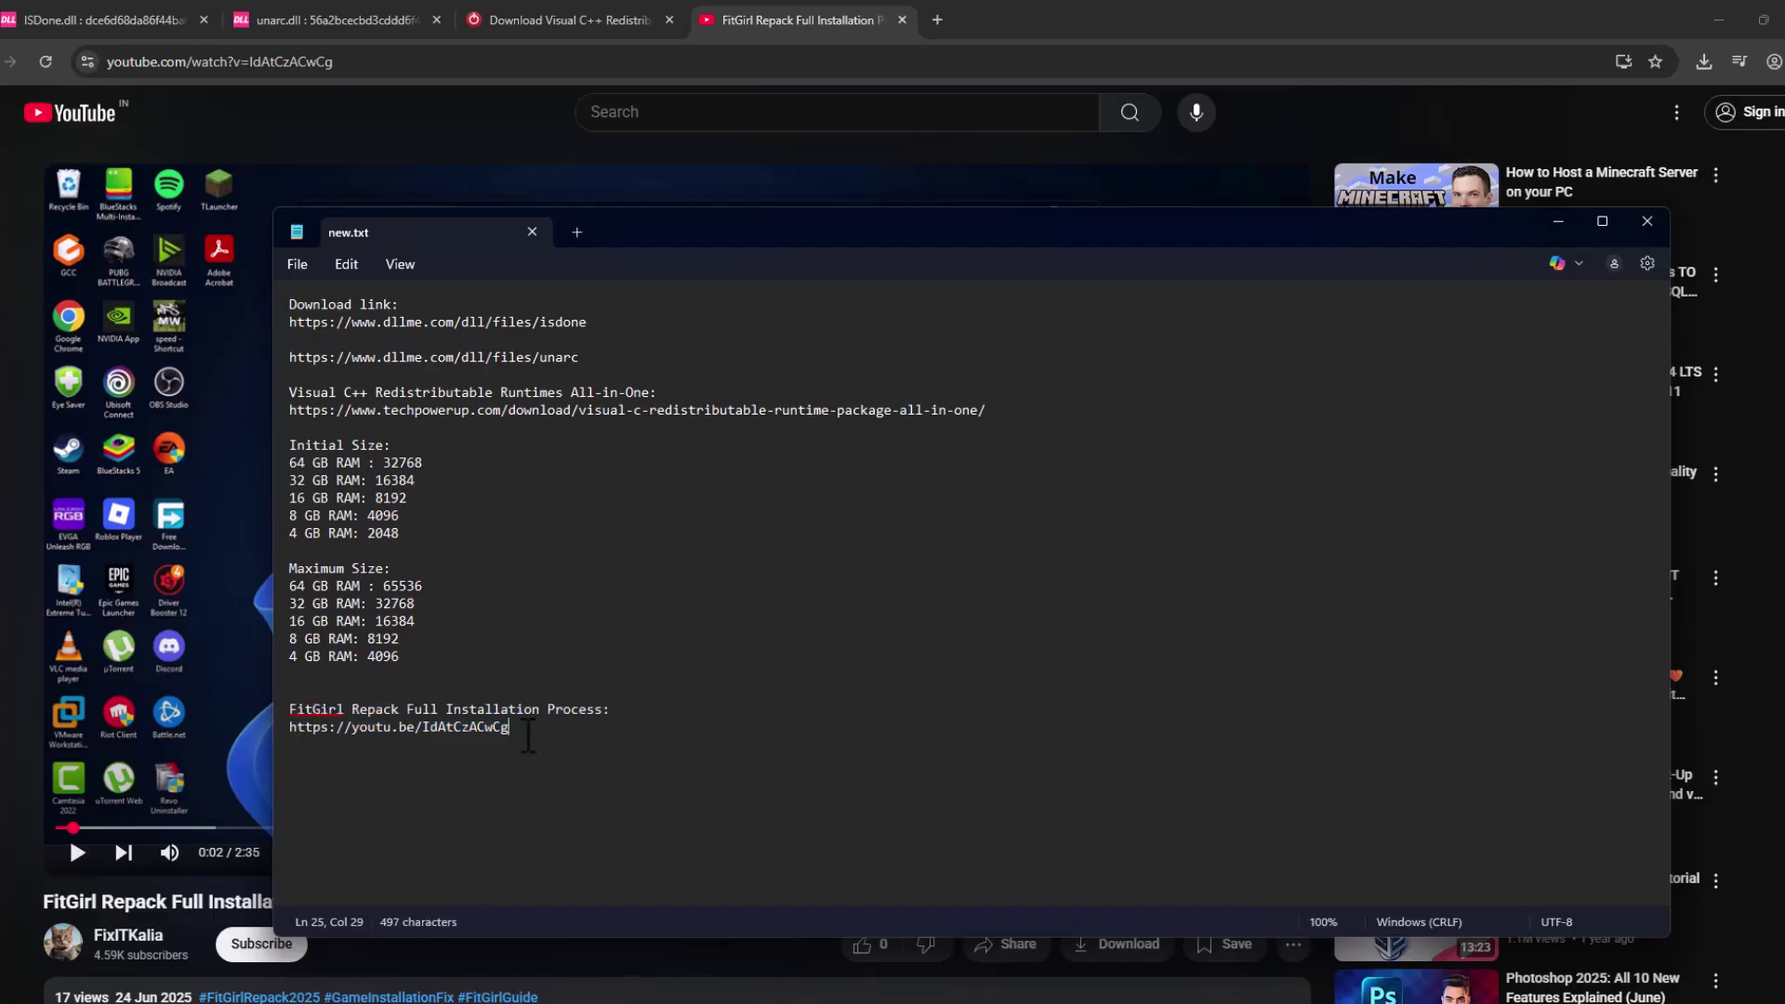
{"action": "triple_click", "coordinate": [527, 737]}
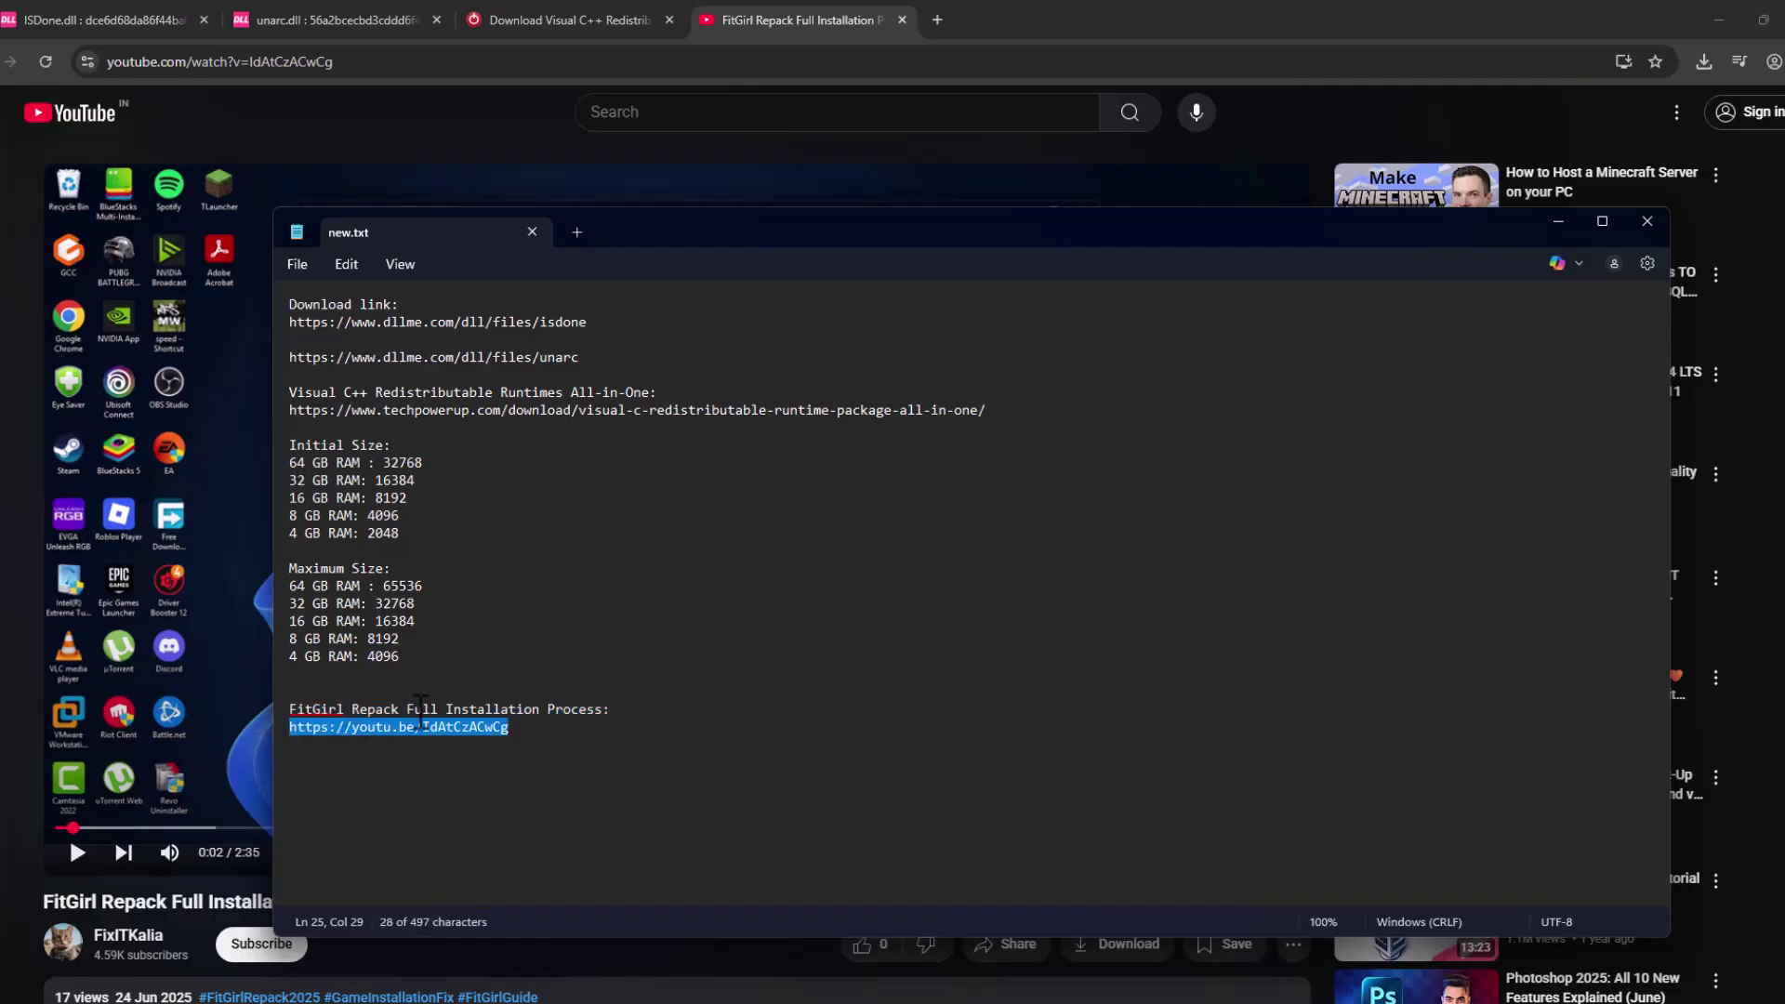
{"action": "left_click", "coordinate": [475, 744]}
{"action": "left_click", "coordinate": [1559, 221]}
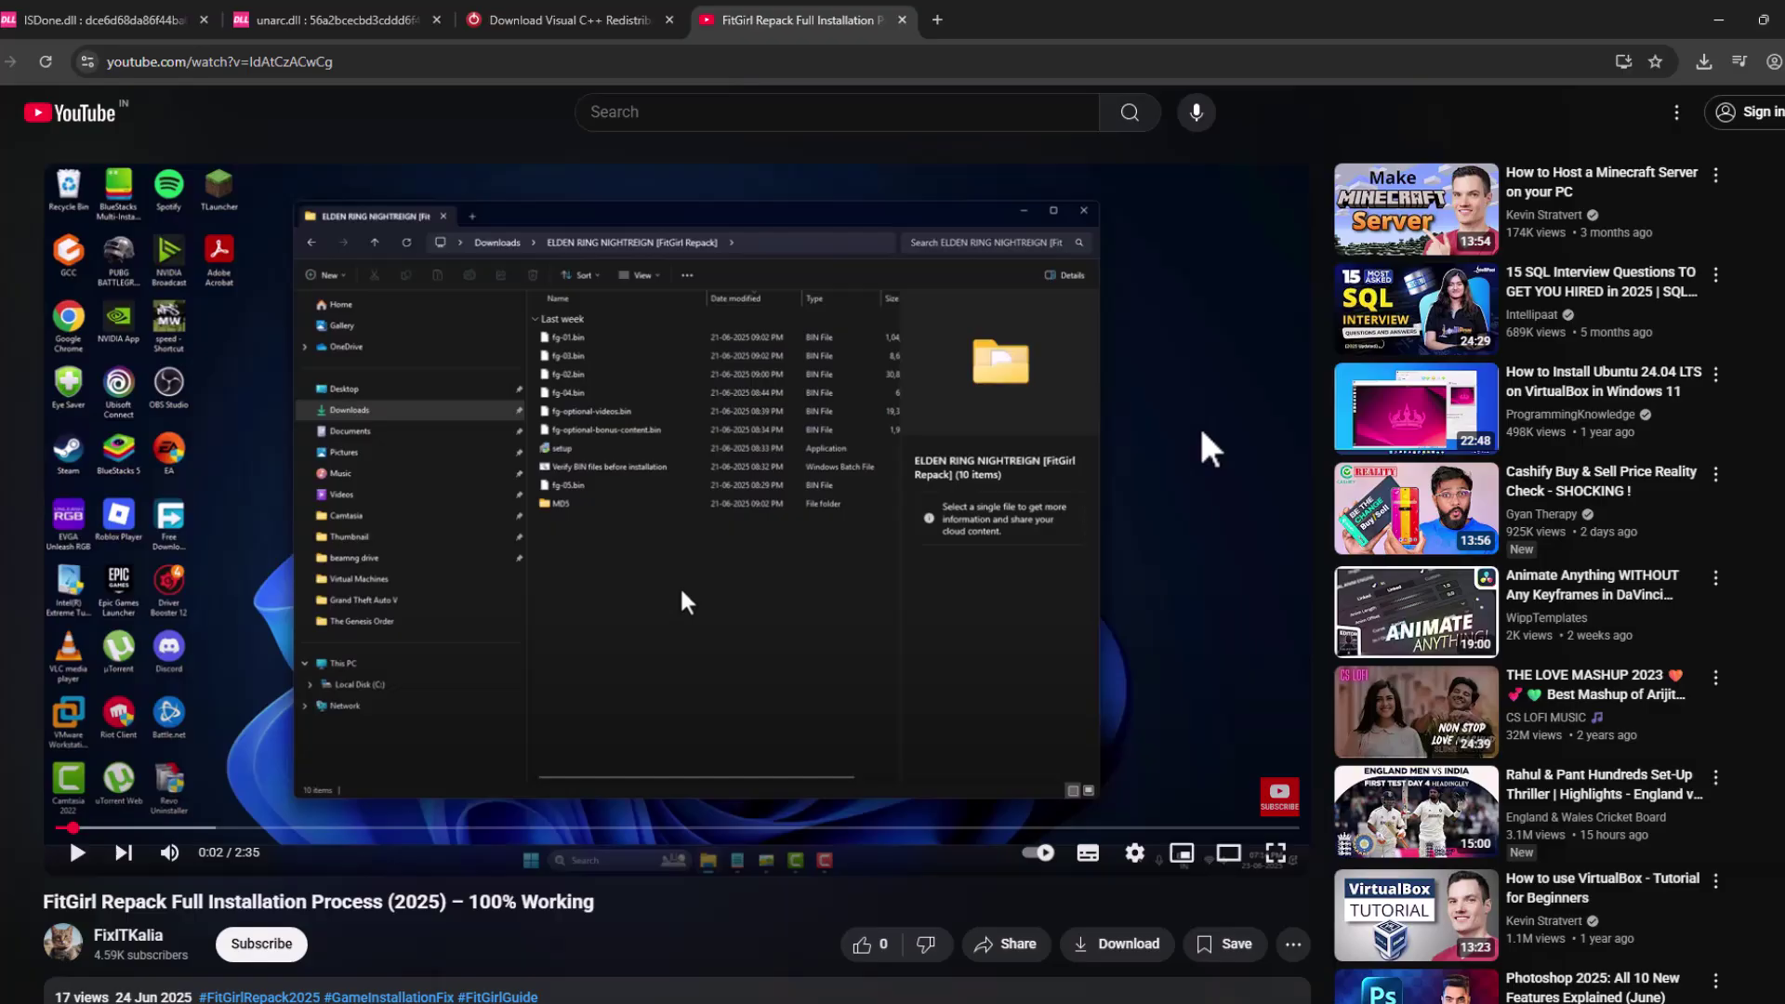